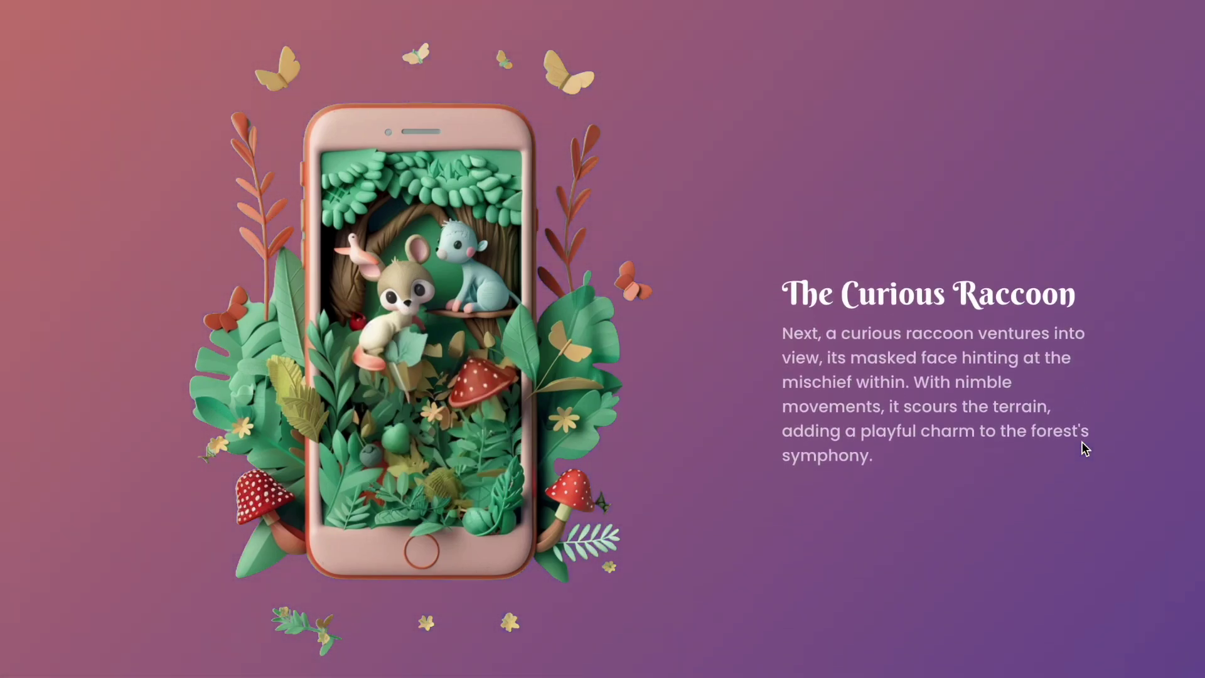
- Examine the five phone illustrations, Part 1 to Part 5, and the Desktop page with its story texts on the canvas
scroll(1082, 448, up, 5)
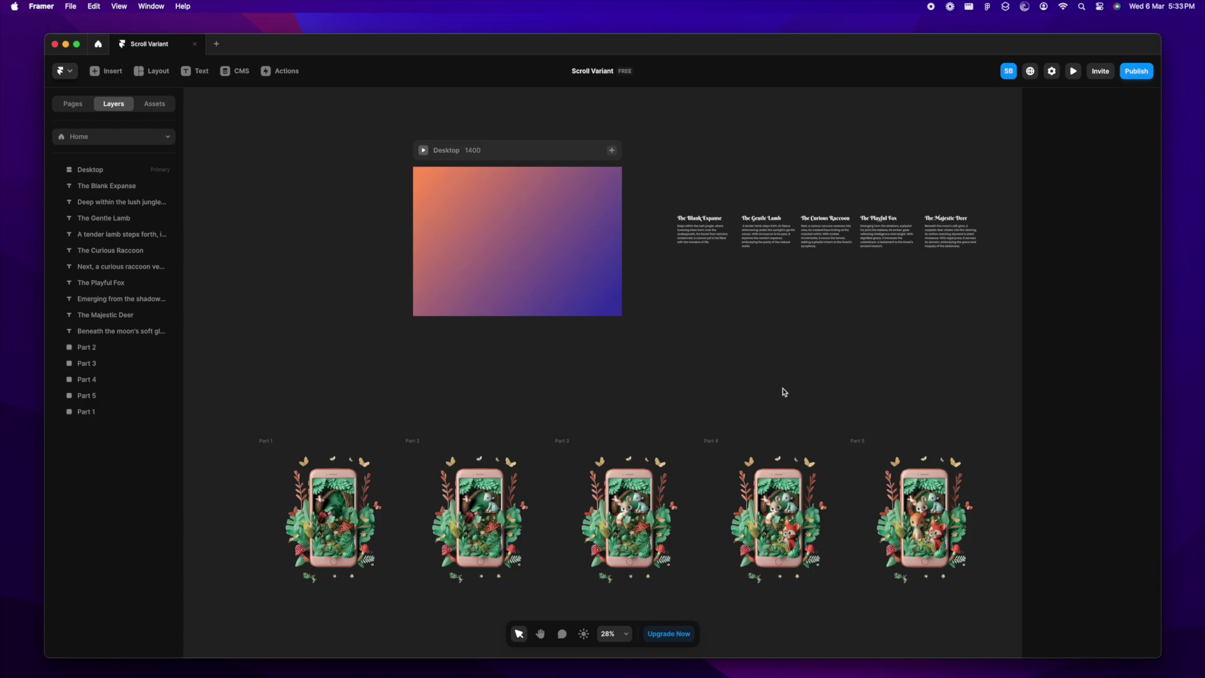
scroll(326, 595, up, 5)
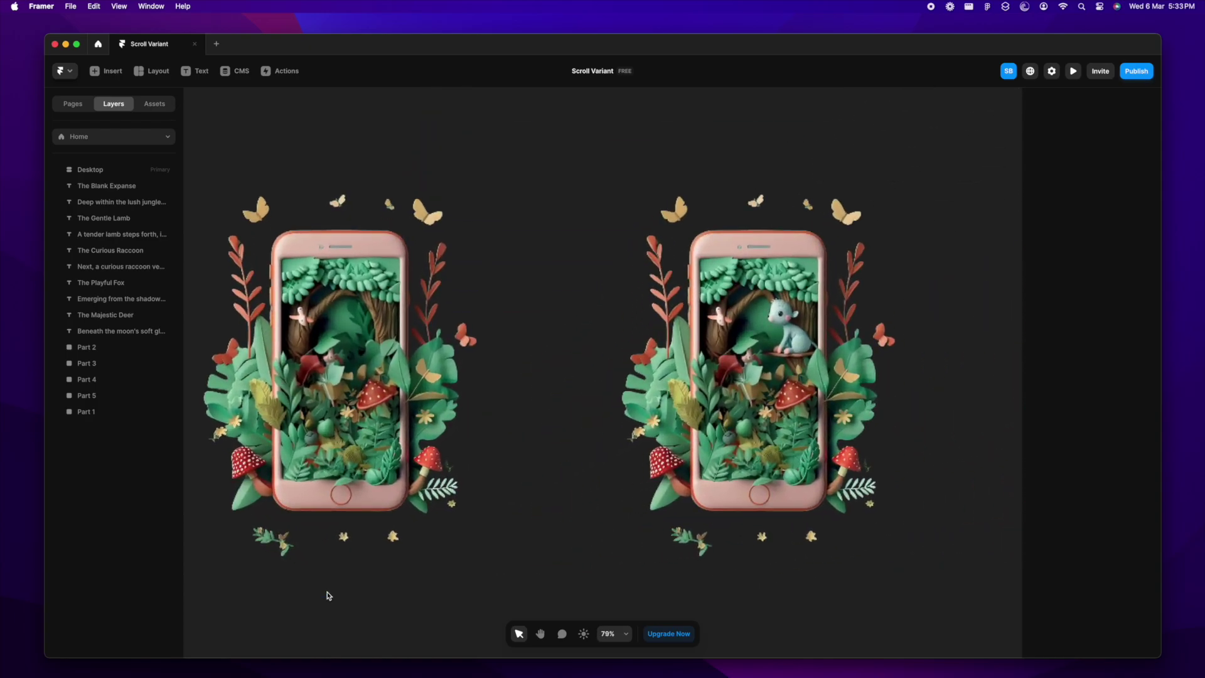
scroll(653, 505, up, 1)
scroll(653, 505, left, 3)
scroll(653, 506, right, 5)
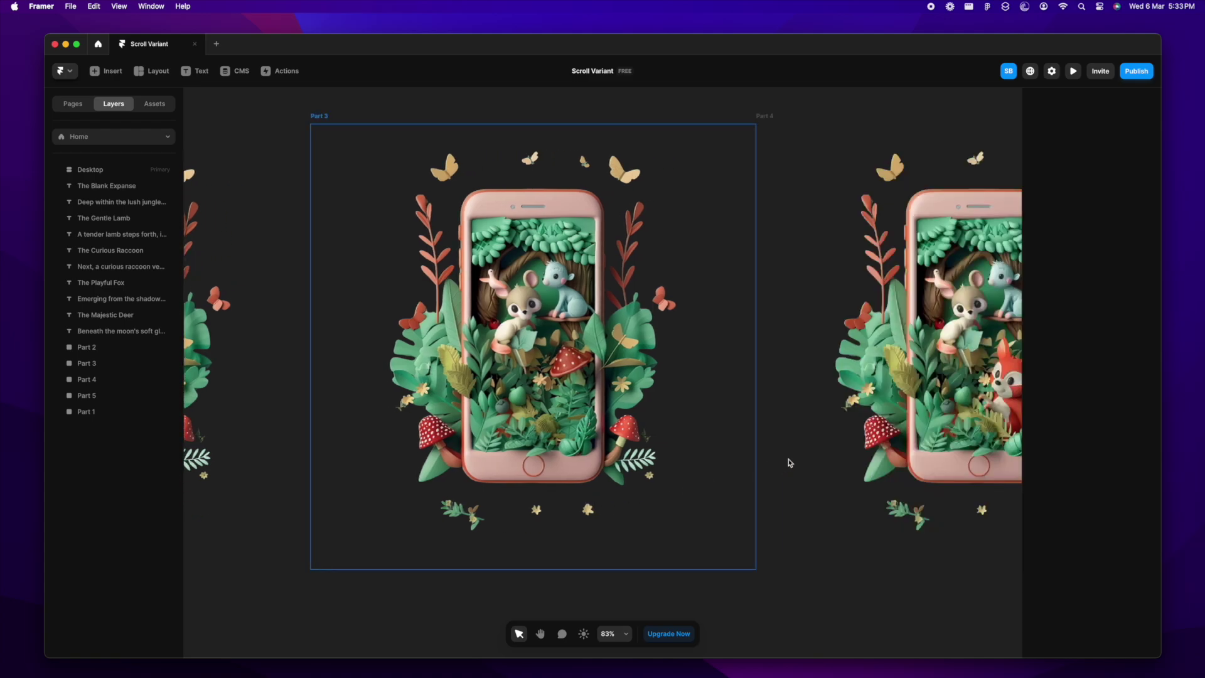
scroll(816, 463, right, 4)
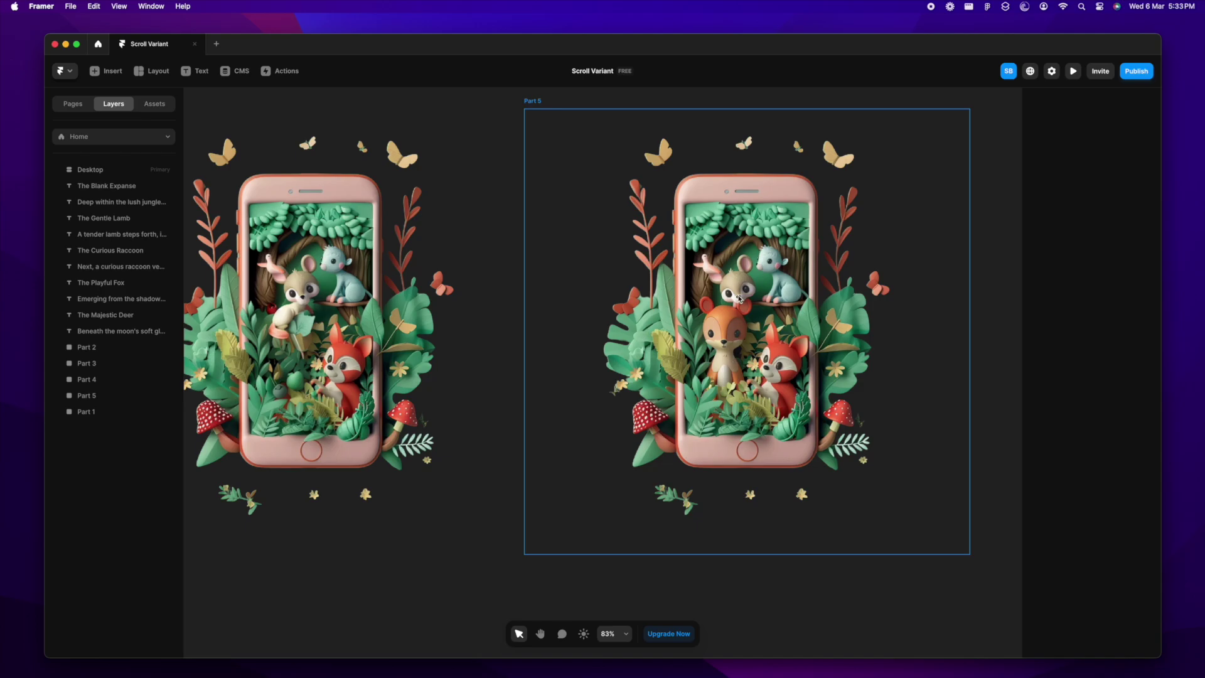
scroll(599, 394, left, 3)
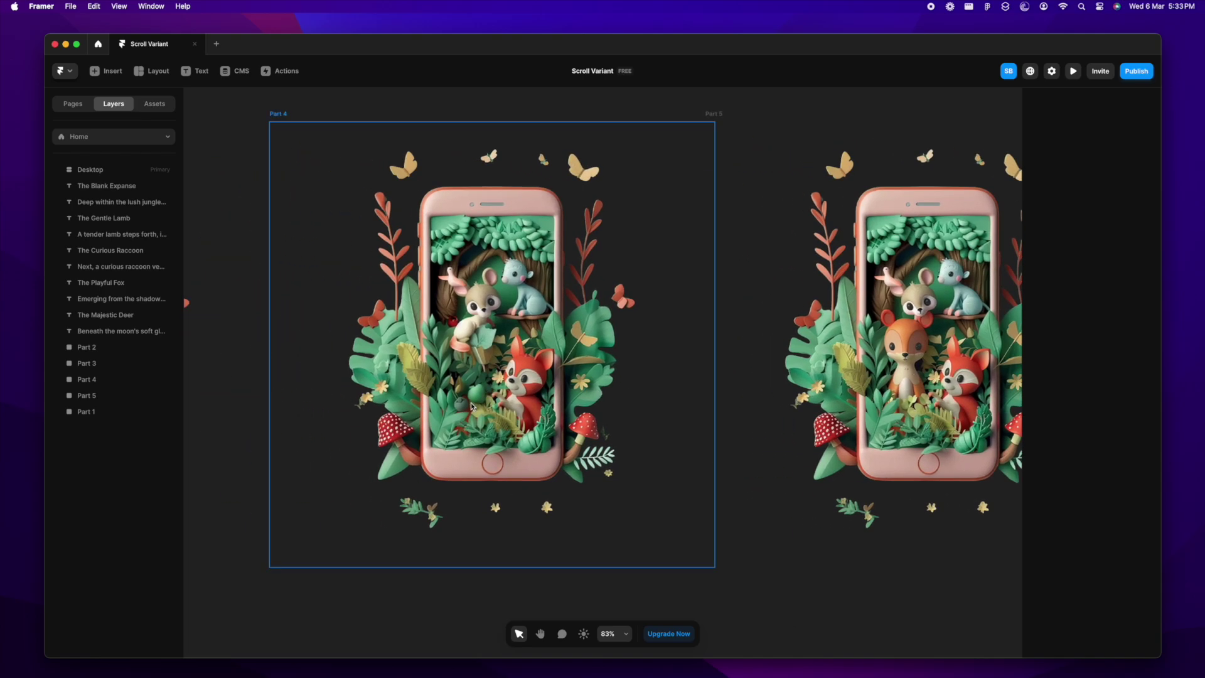
scroll(471, 407, right, 3)
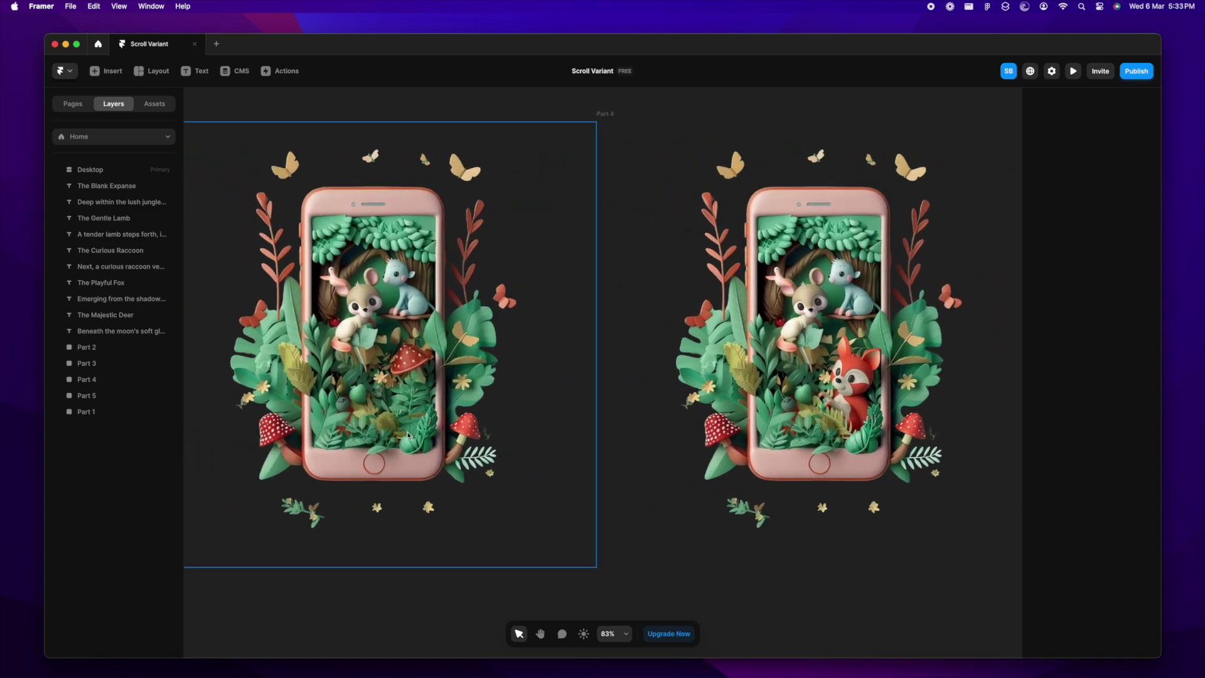
scroll(409, 434, right, 2)
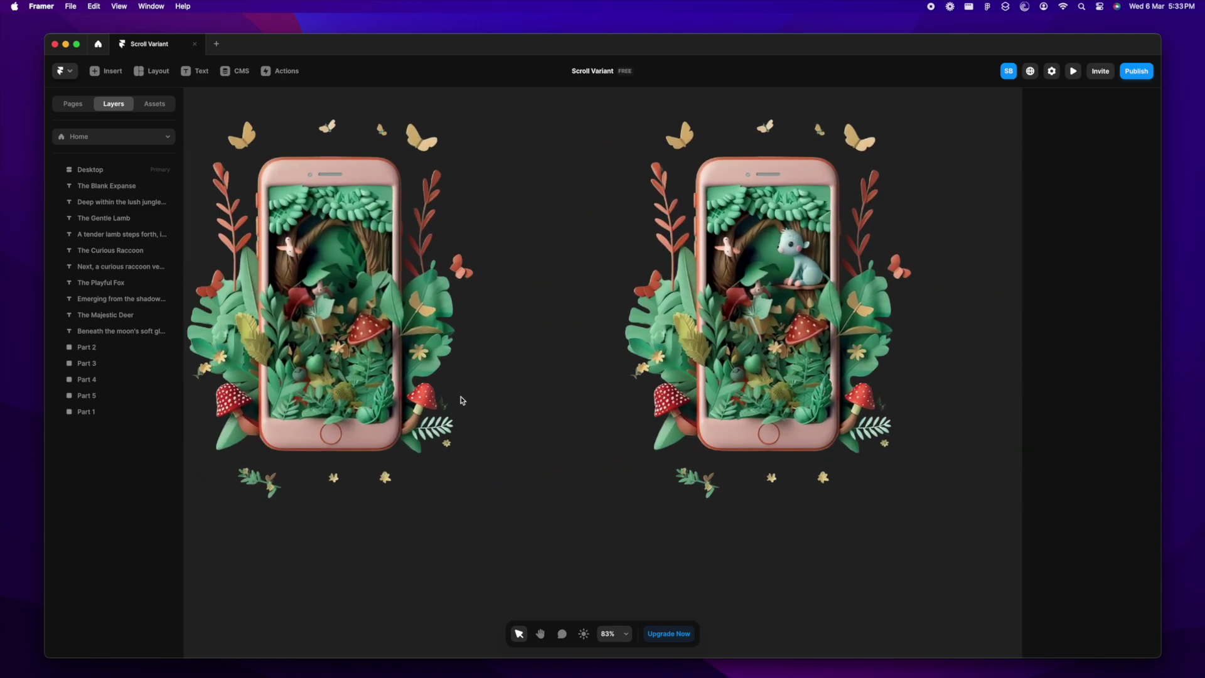
scroll(463, 400, left, 3)
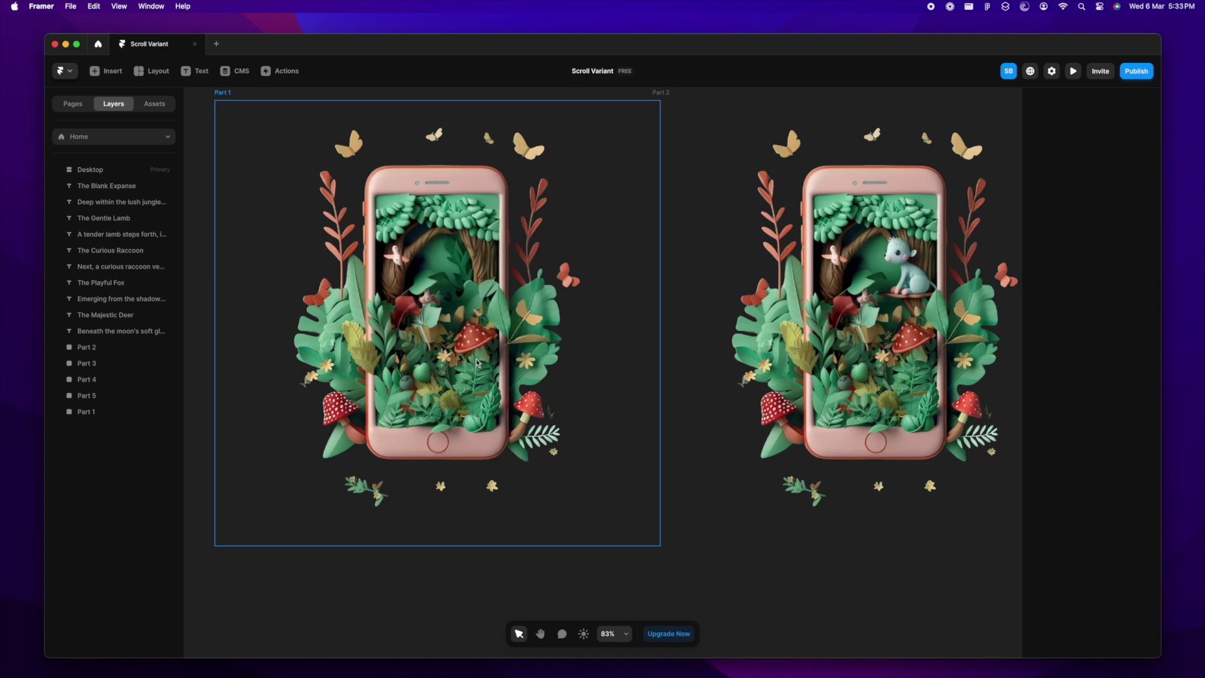
scroll(476, 363, down, 10)
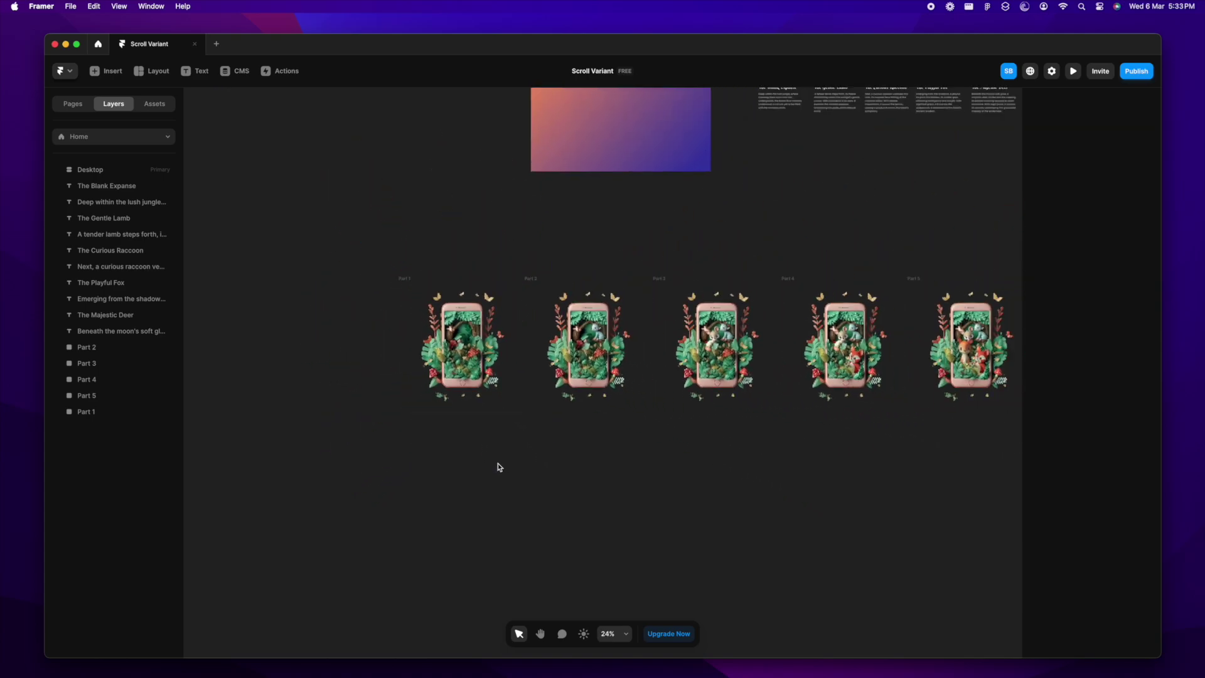
scroll(499, 463, up, 2)
scroll(514, 266, up, 5)
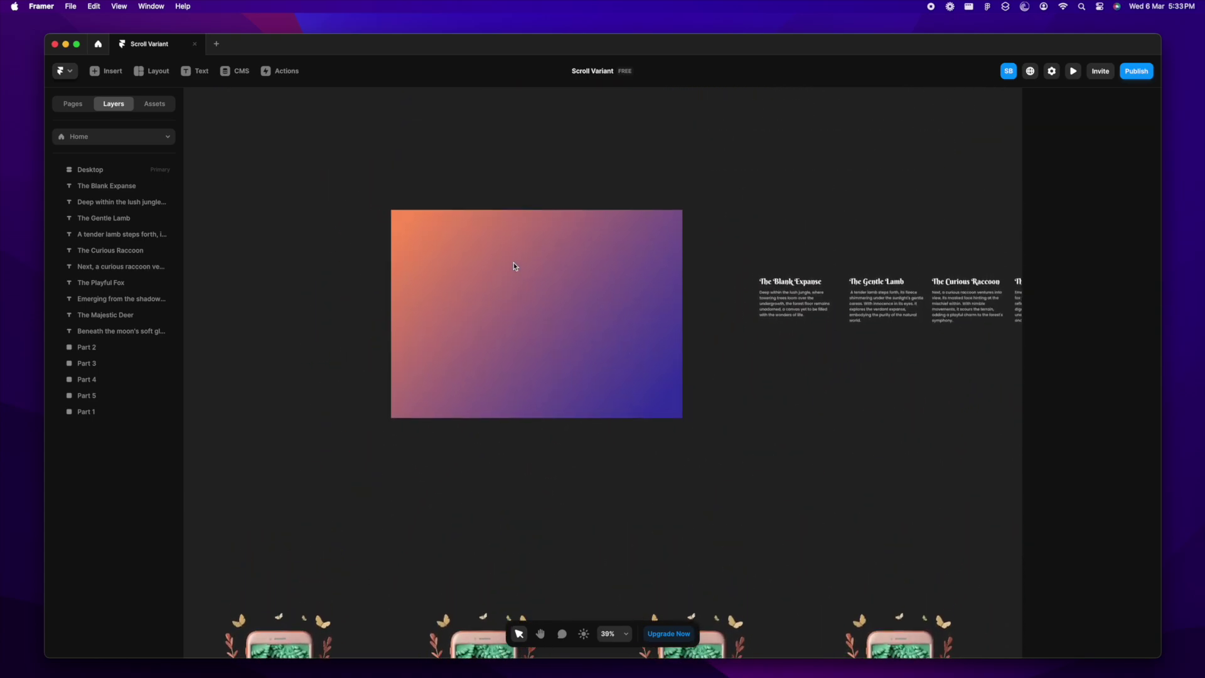
- Draw a frame about 688 by 644 inside the Desktop page and set its width to Fill
scroll(514, 266, up, 4)
click(525, 345)
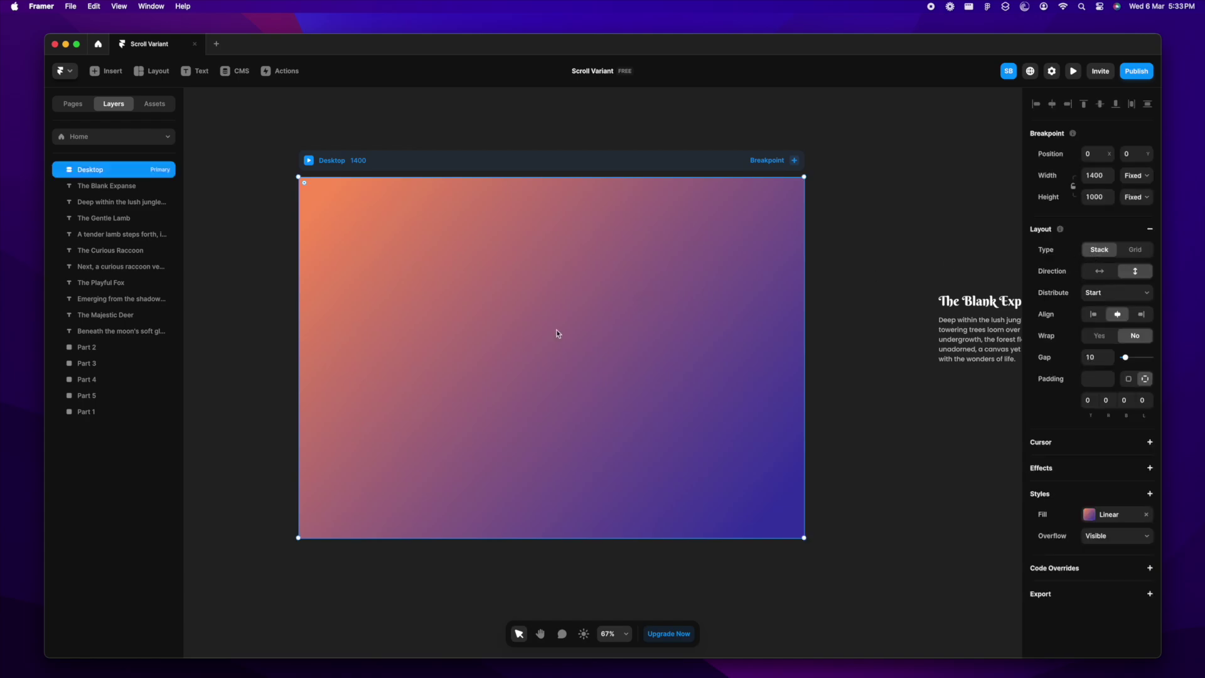
key(f)
drag(442, 248, 693, 483)
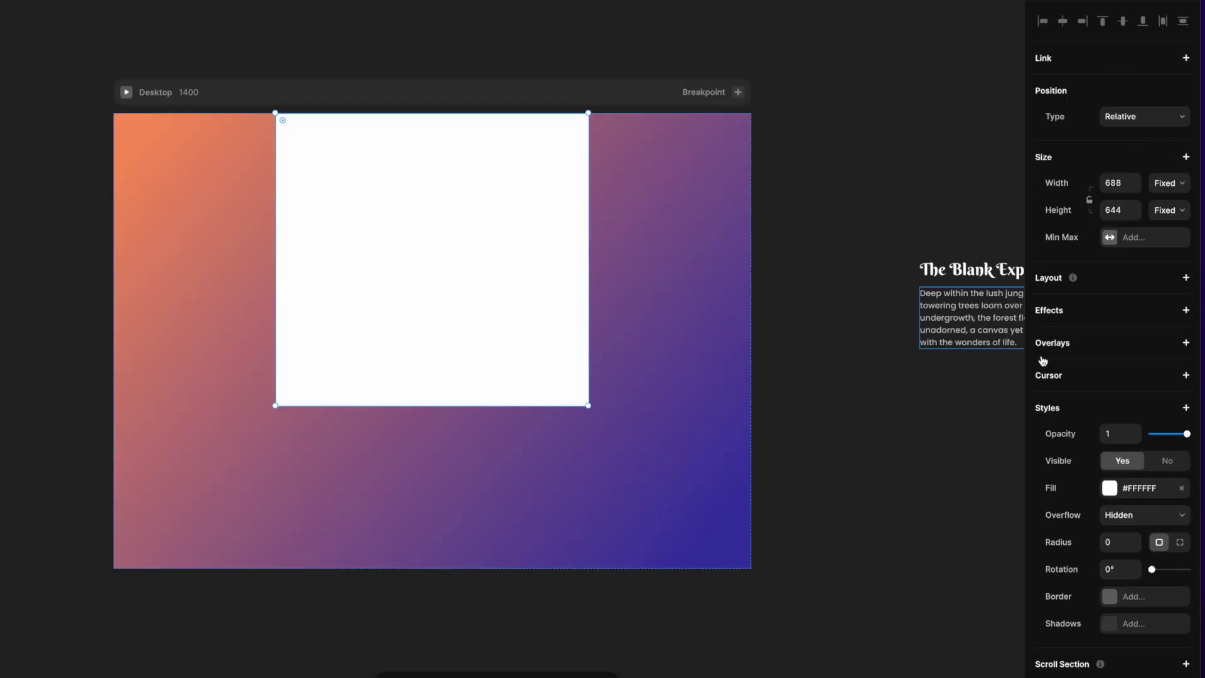
click(1175, 187)
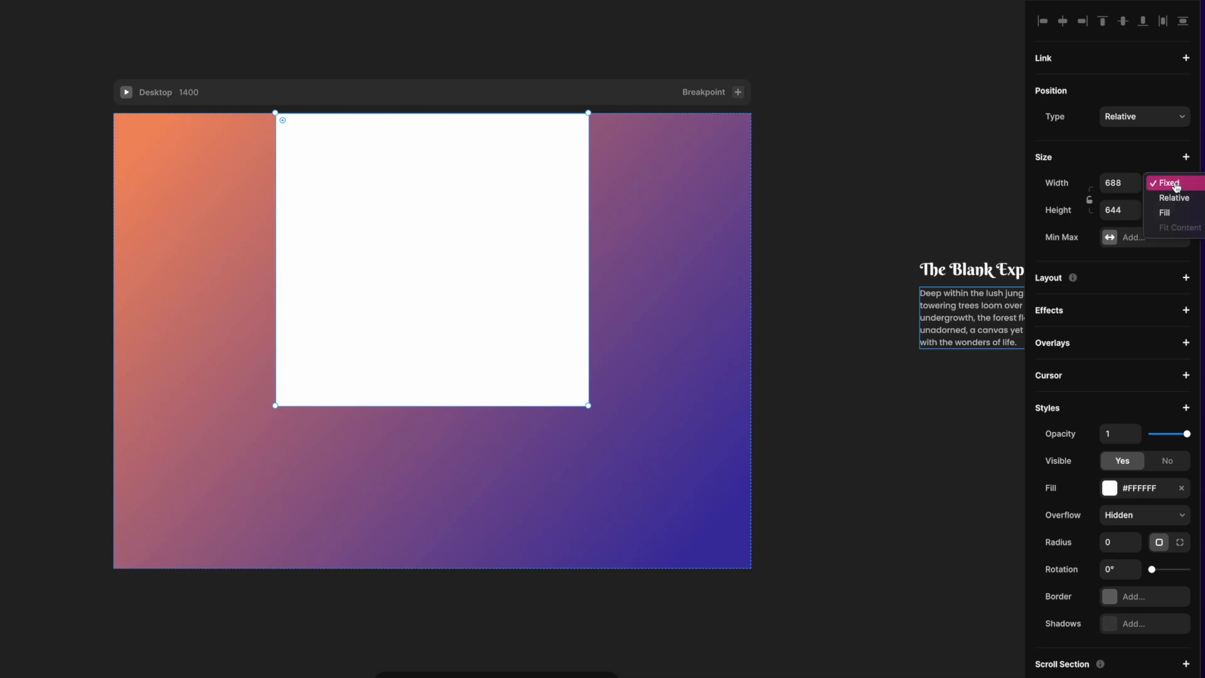
click(1178, 213)
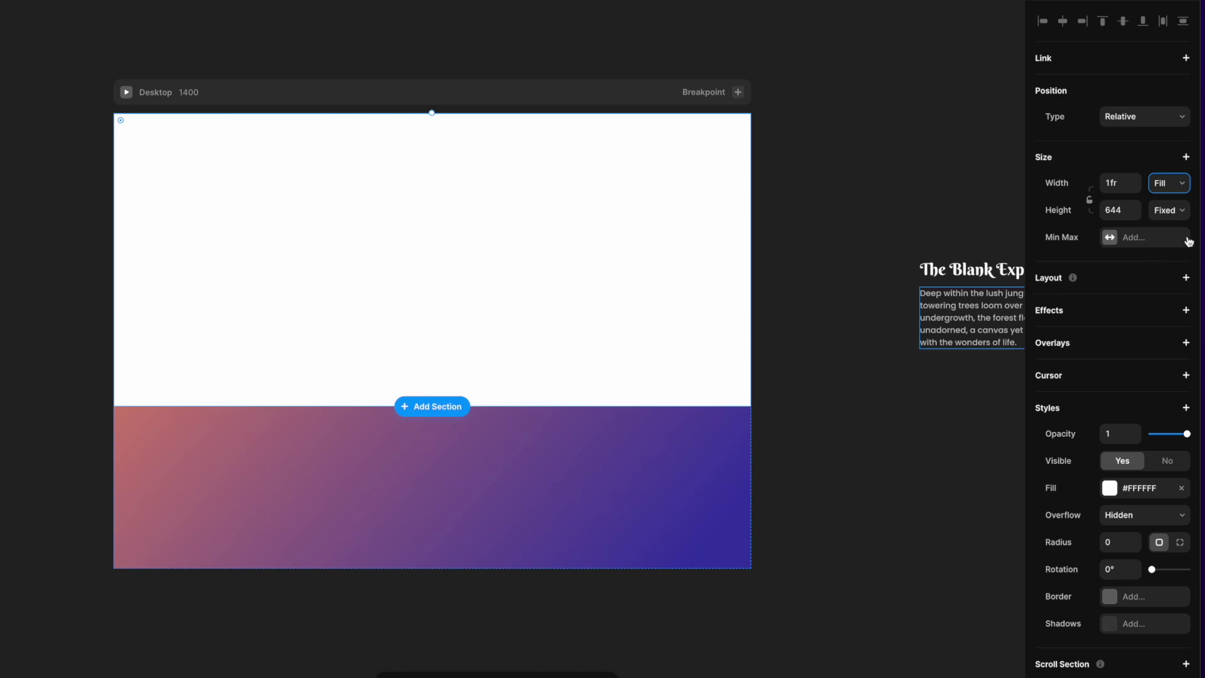
- Add a maximum width of 1200 to the frame and stretch its height to about 1003, near the page's lower edge
click(1141, 242)
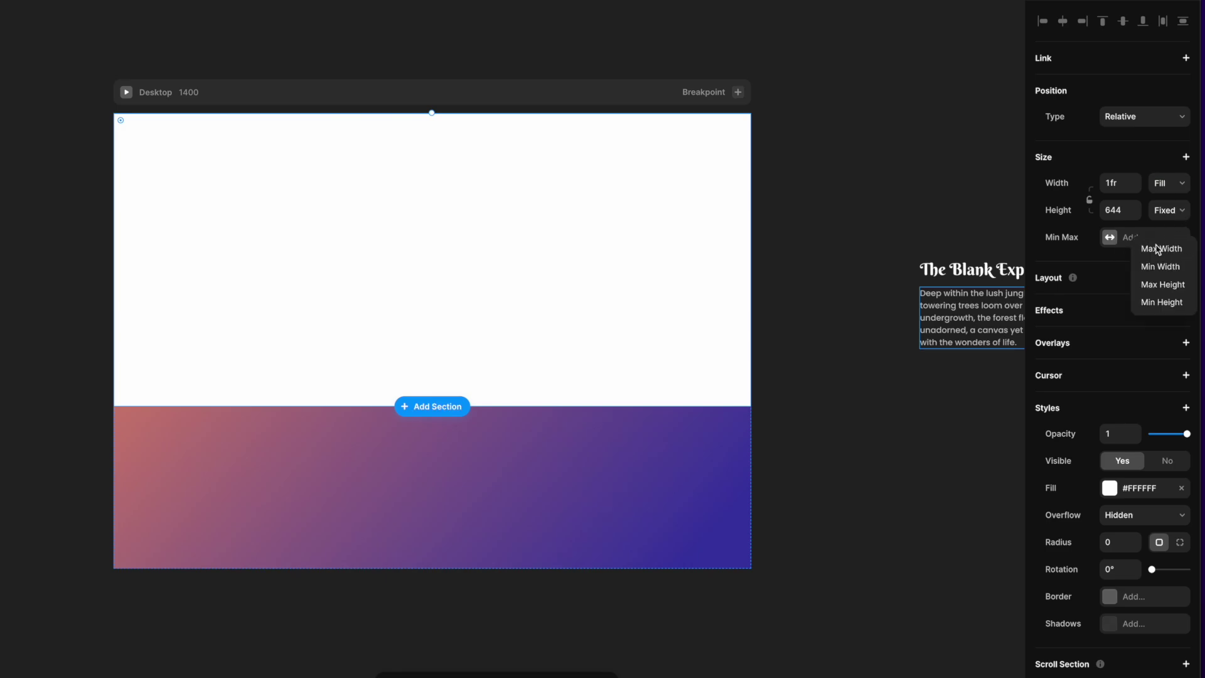
click(1178, 254)
click(1170, 239)
click(1172, 253)
click(1124, 238)
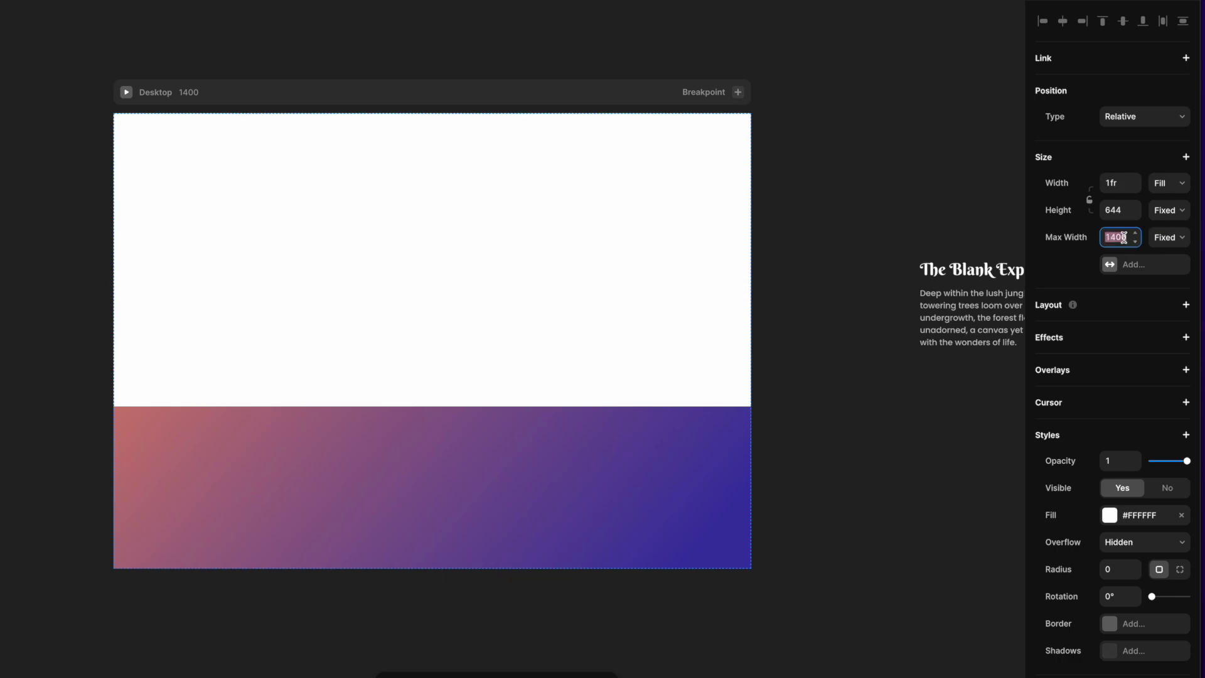
text(1200)
key(Return)
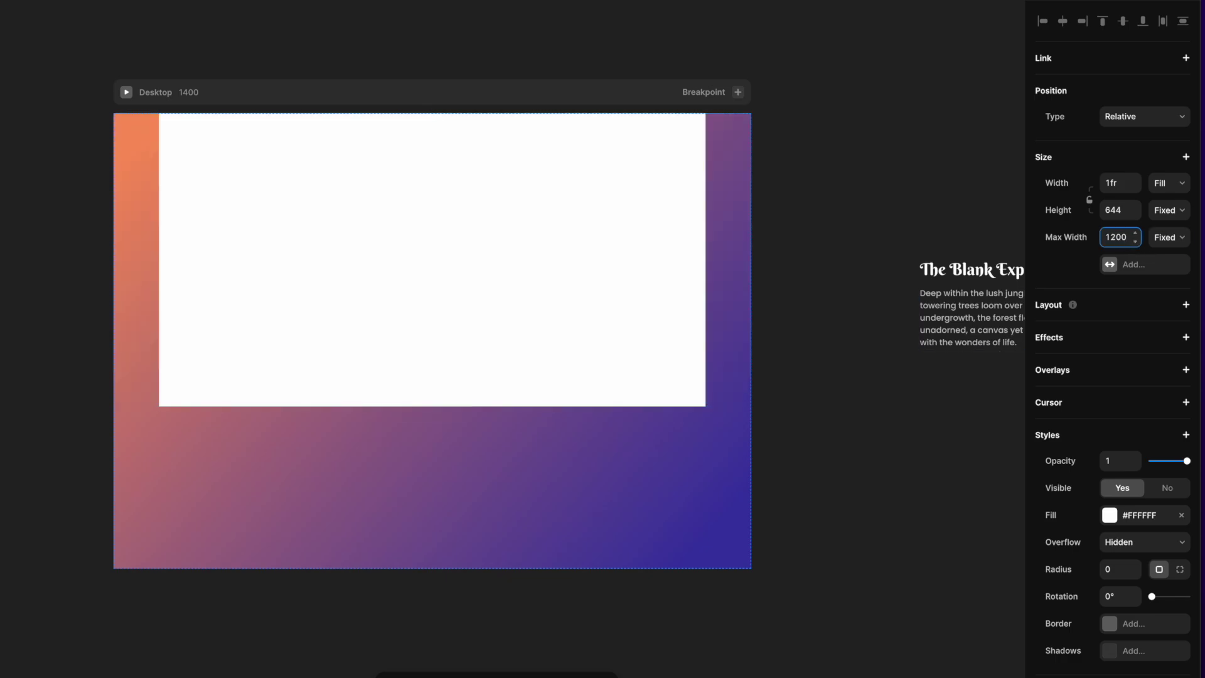
drag(489, 405, 491, 569)
click(721, 613)
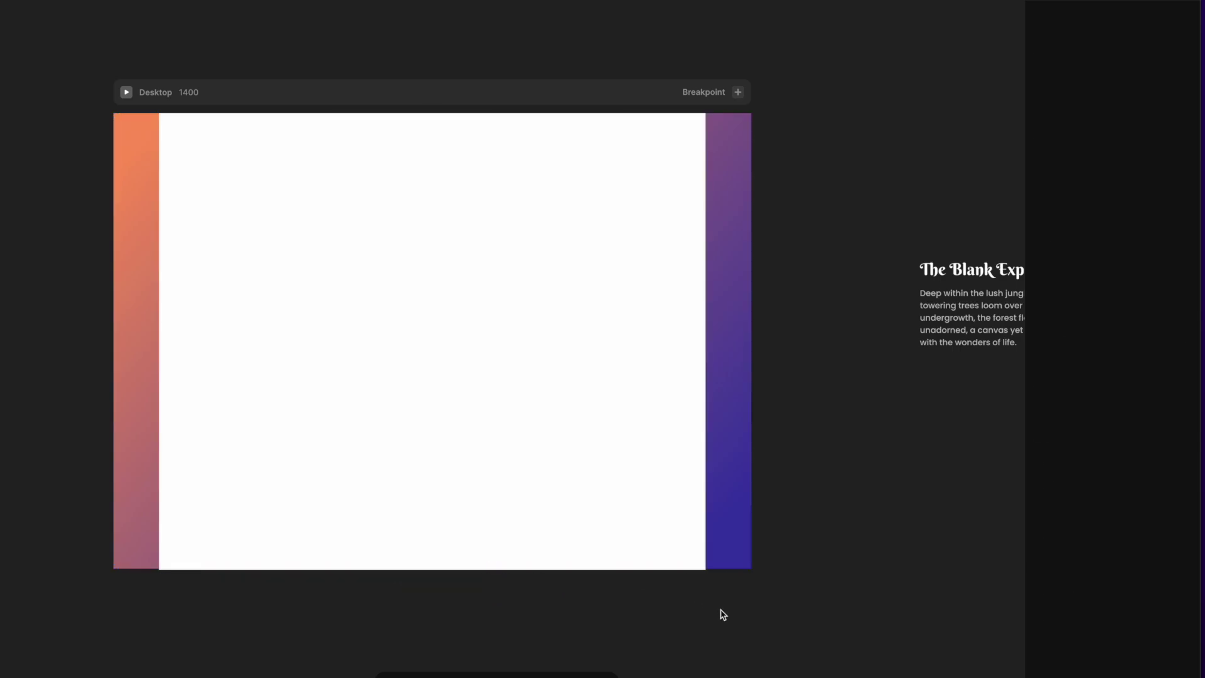
- Remove the white fill from the page-high frame and give it a Stack layout
click(529, 439)
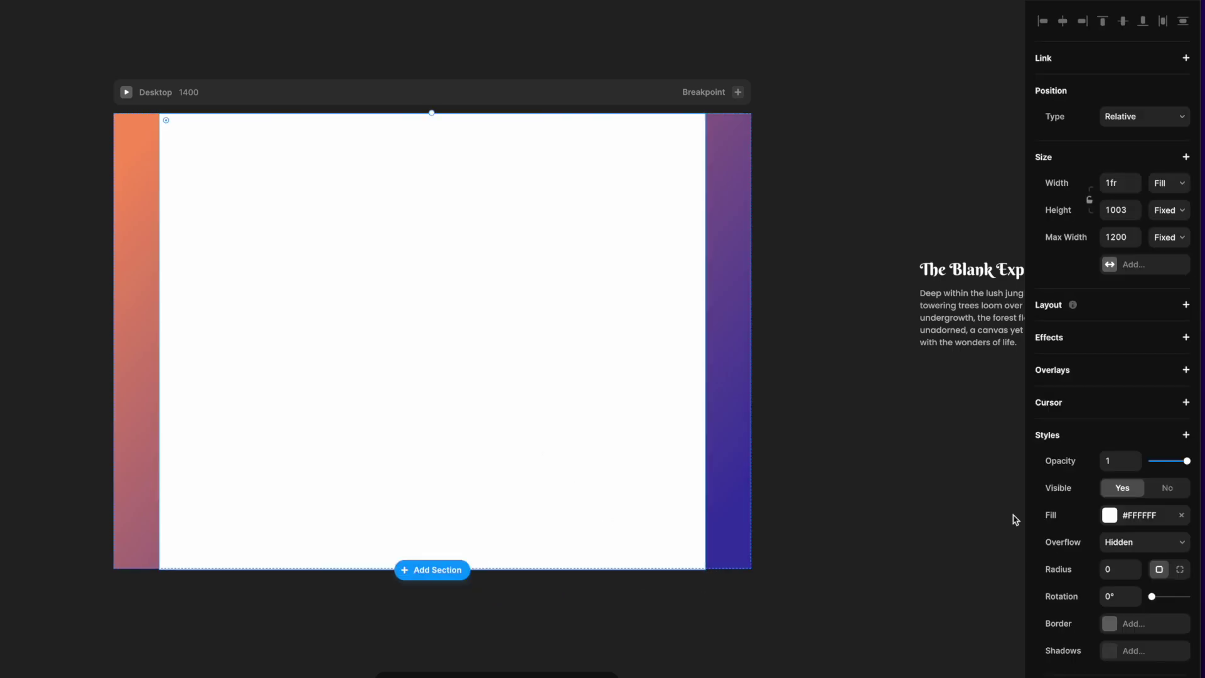
click(1180, 515)
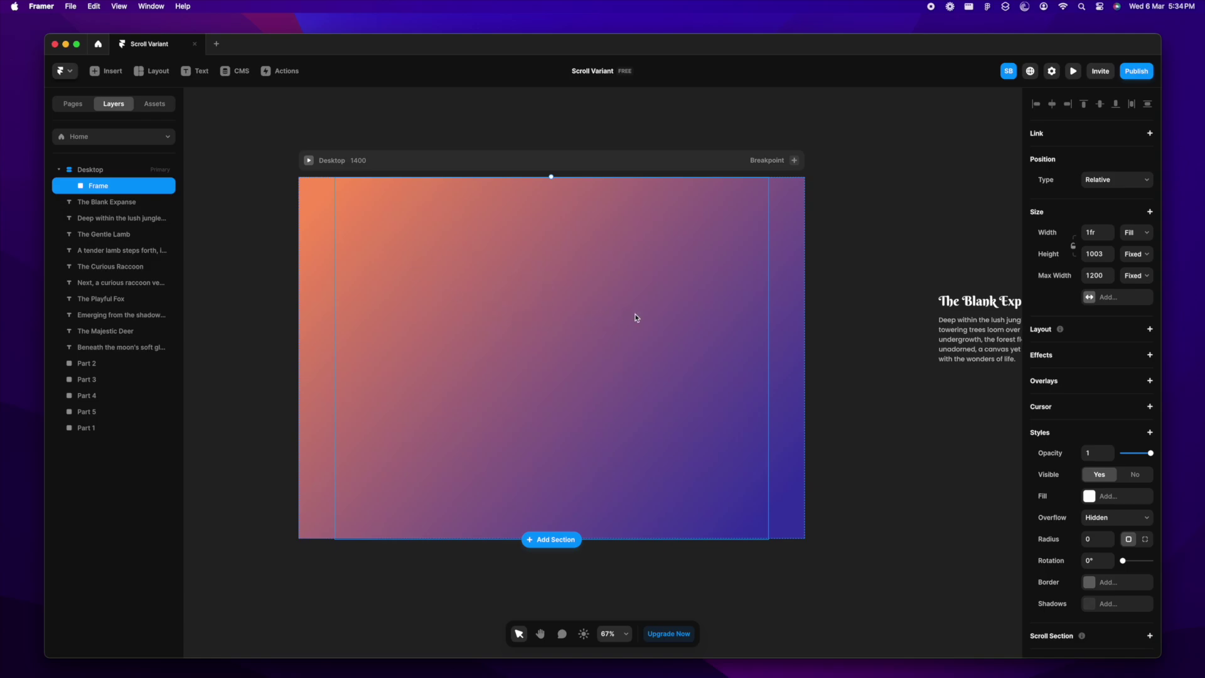
click(1148, 330)
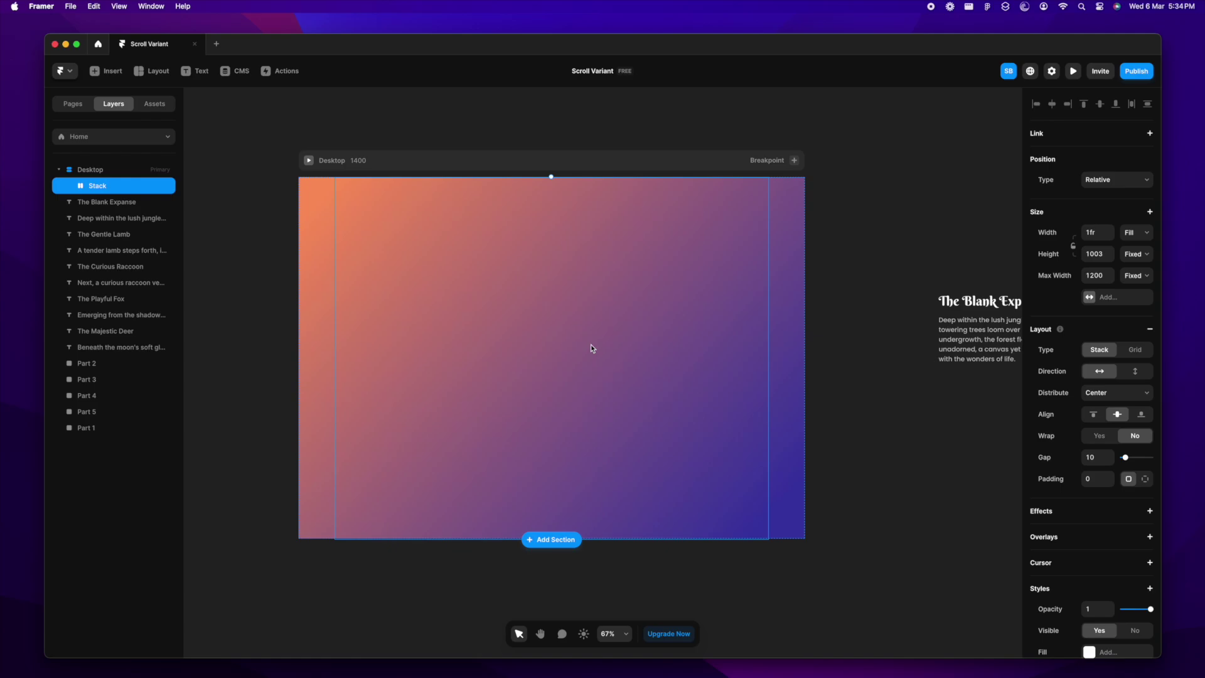
- Draw a frame about 589 by 595 inside the stack and set its height to Viewport
key(f)
drag(445, 251, 656, 464)
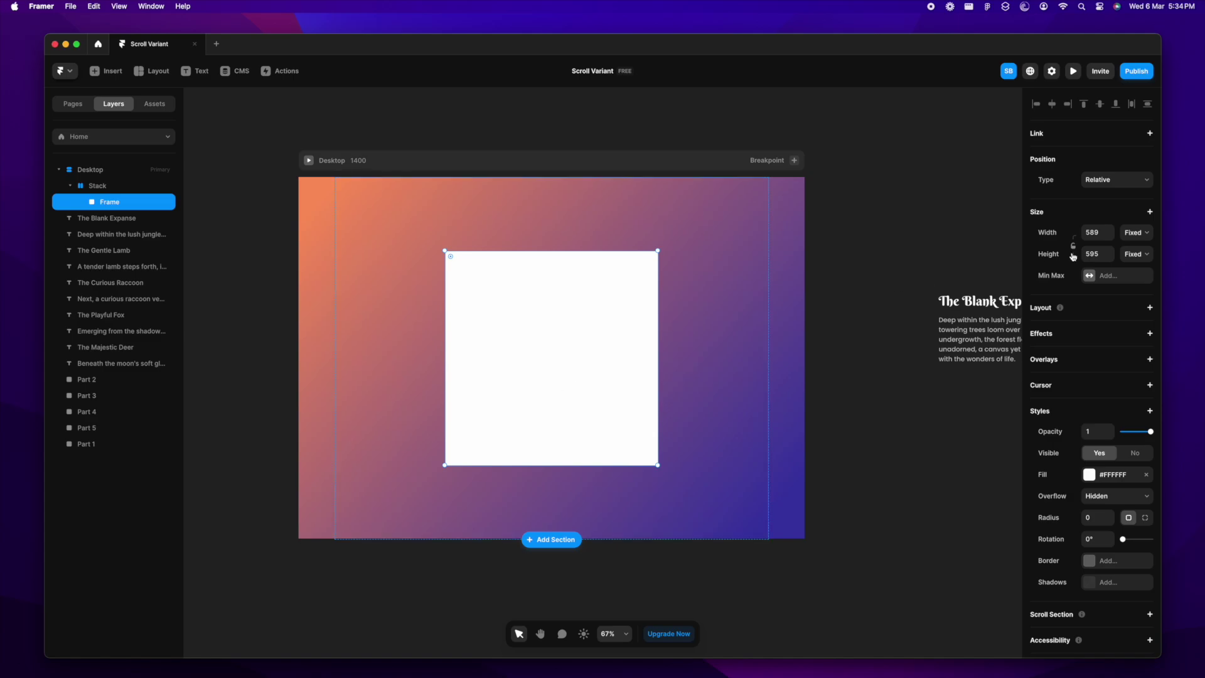
click(1136, 255)
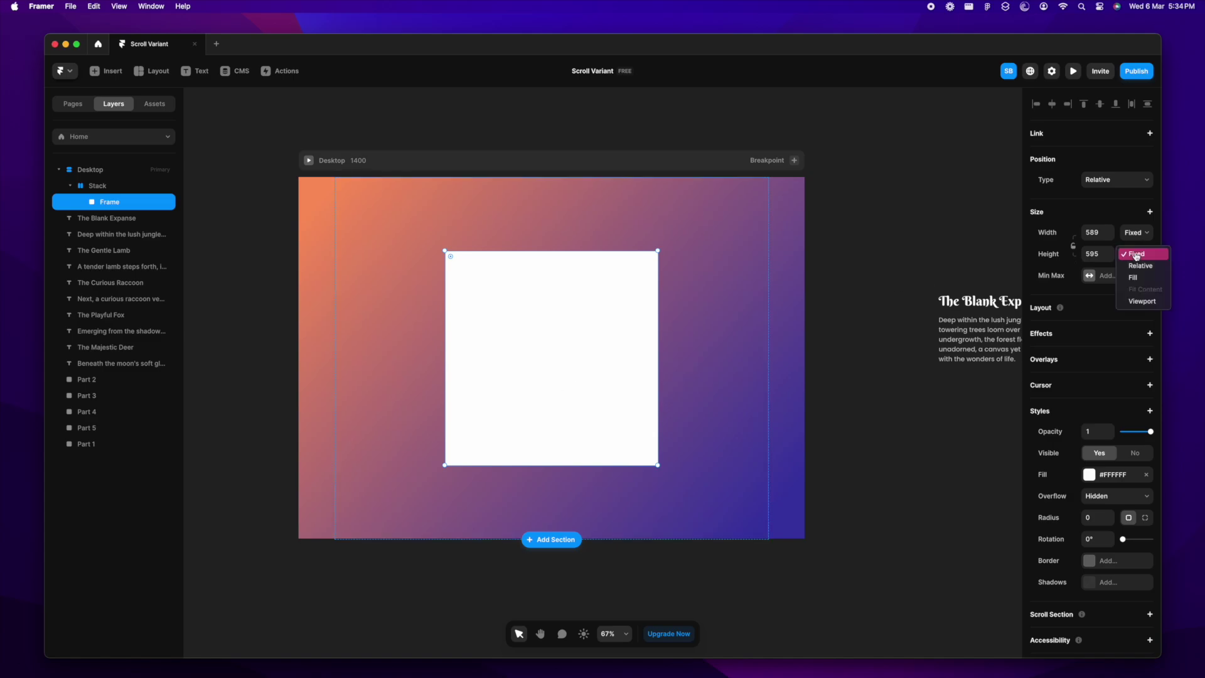
click(1144, 302)
- Set the inner frame's width to 360 and remove its white fill
click(1100, 232)
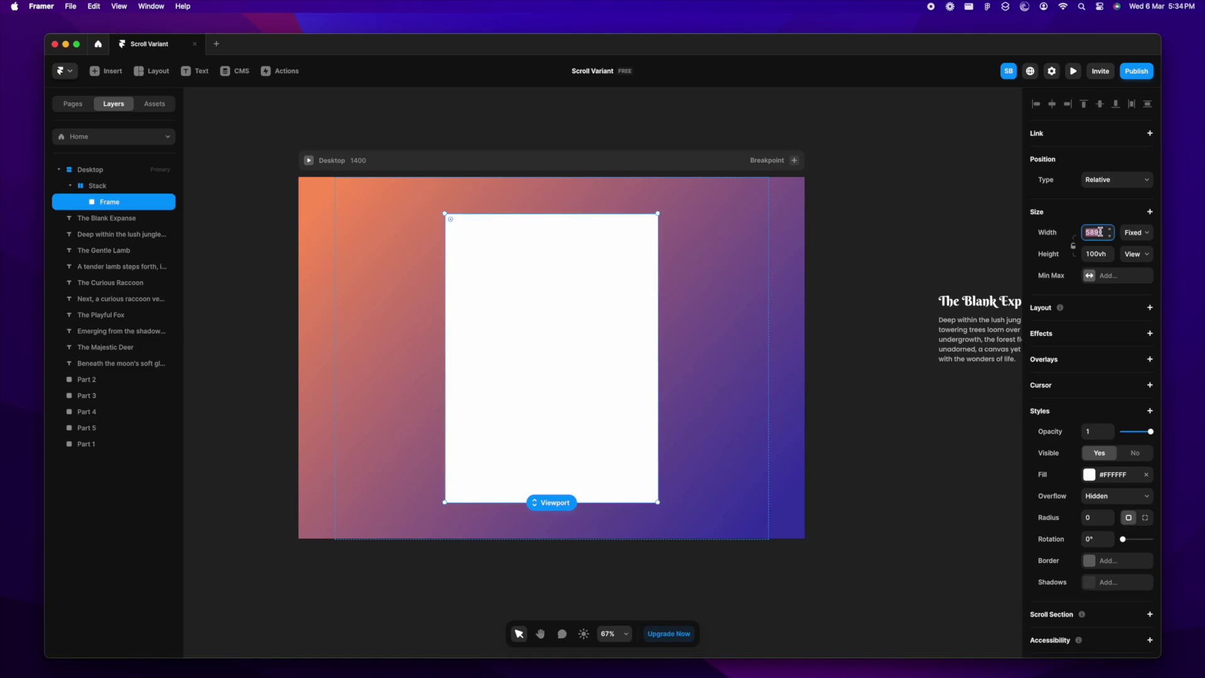
text(360)
key(Return)
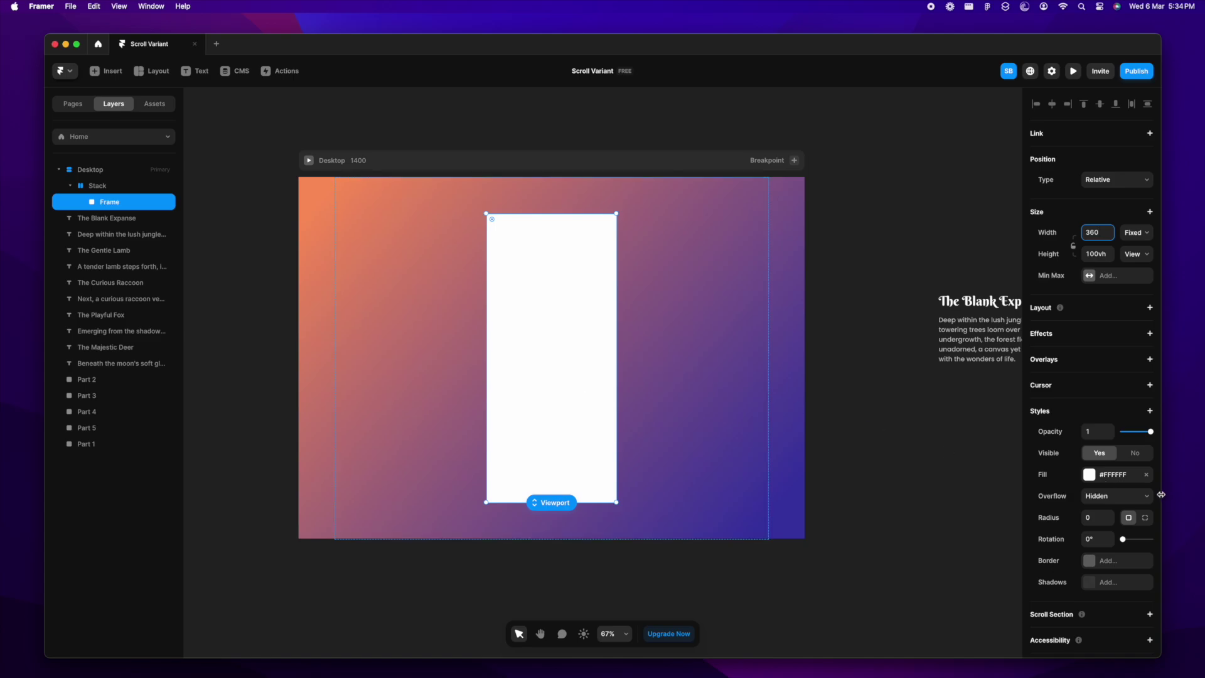
click(1147, 475)
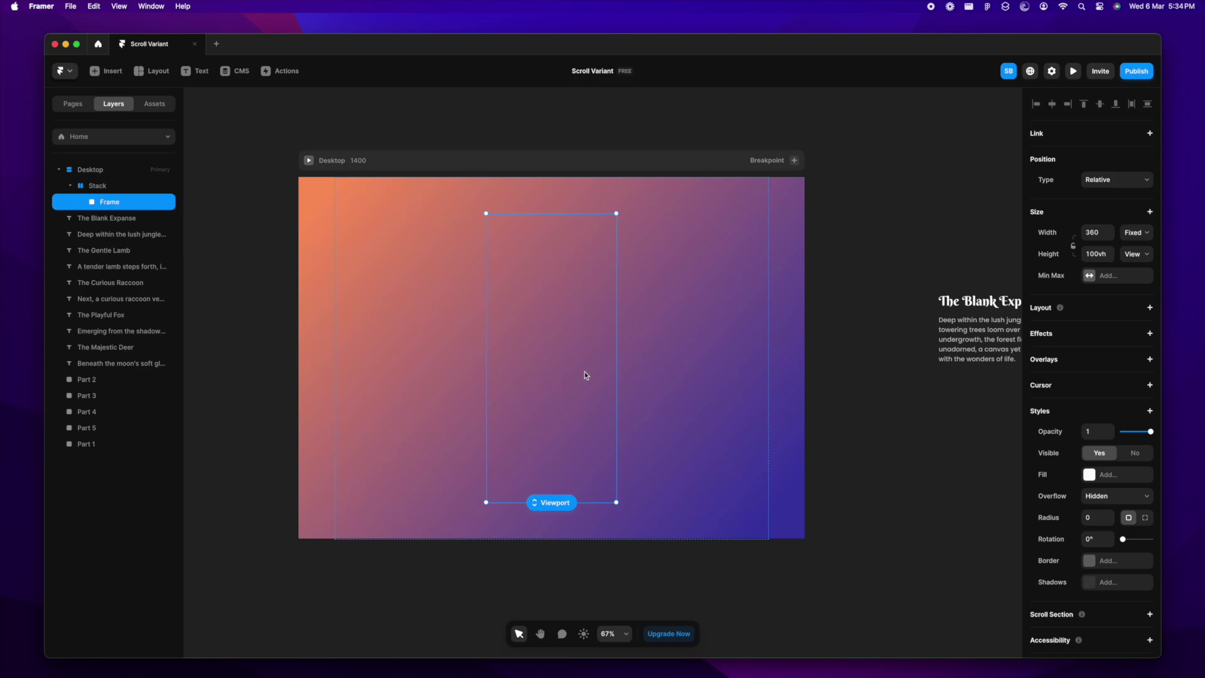
- Copy The Blank Expanse heading and its paragraph into the inner frame and move them down to about its vertical middle
click(814, 346)
scroll(814, 347, right, 3)
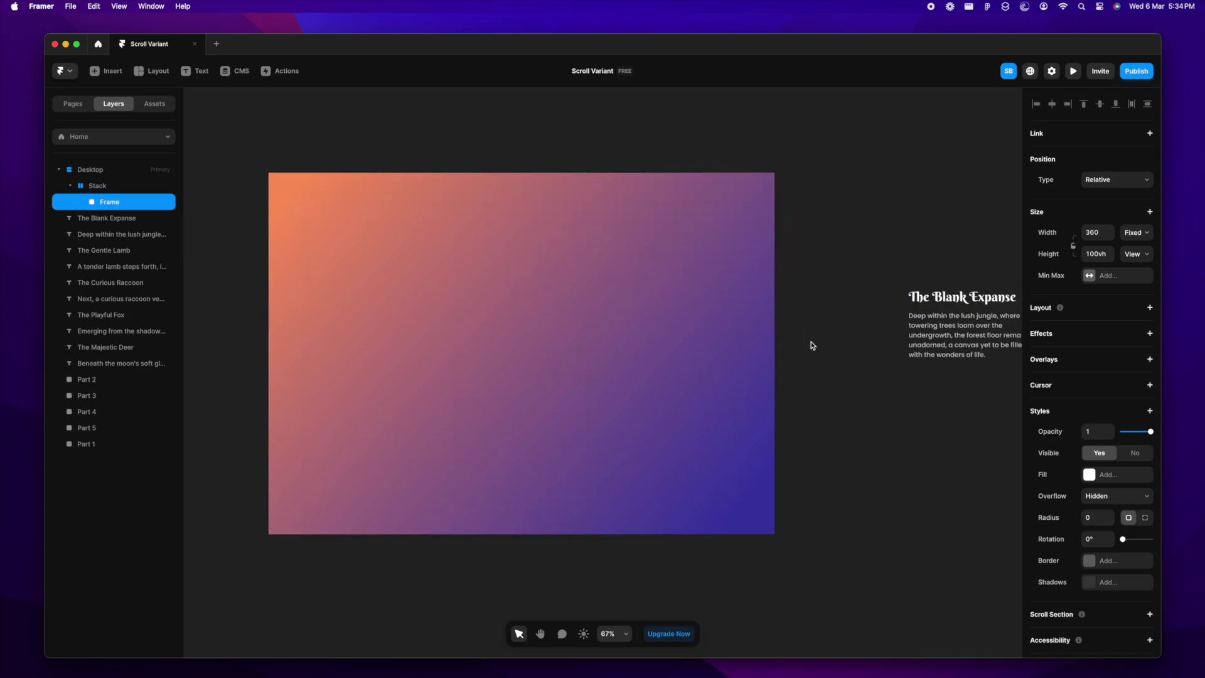
click(871, 282)
shift+click(872, 312)
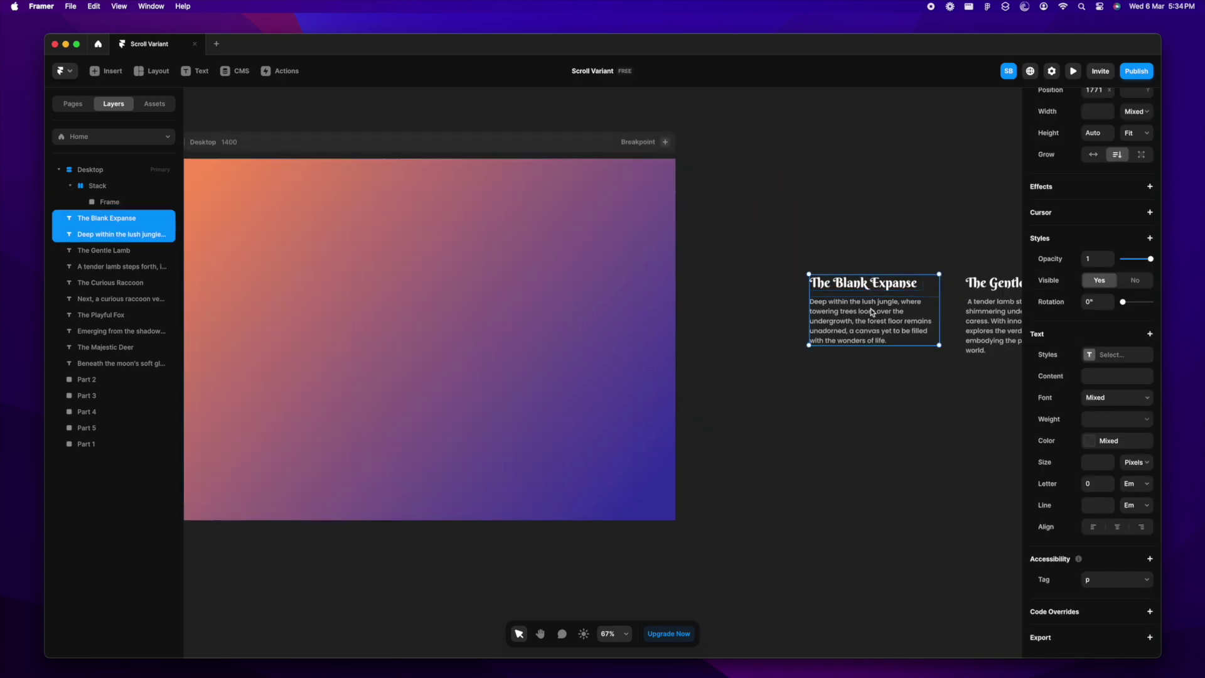
click(395, 349)
key(super+v)
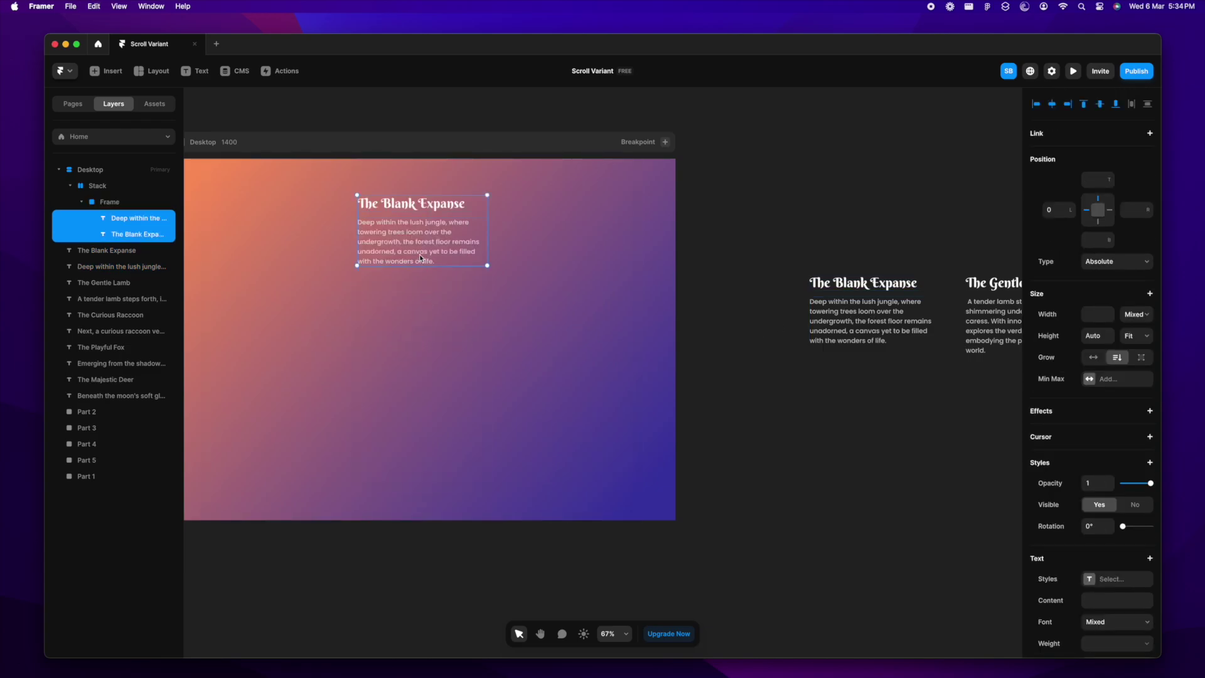
drag(417, 246, 416, 330)
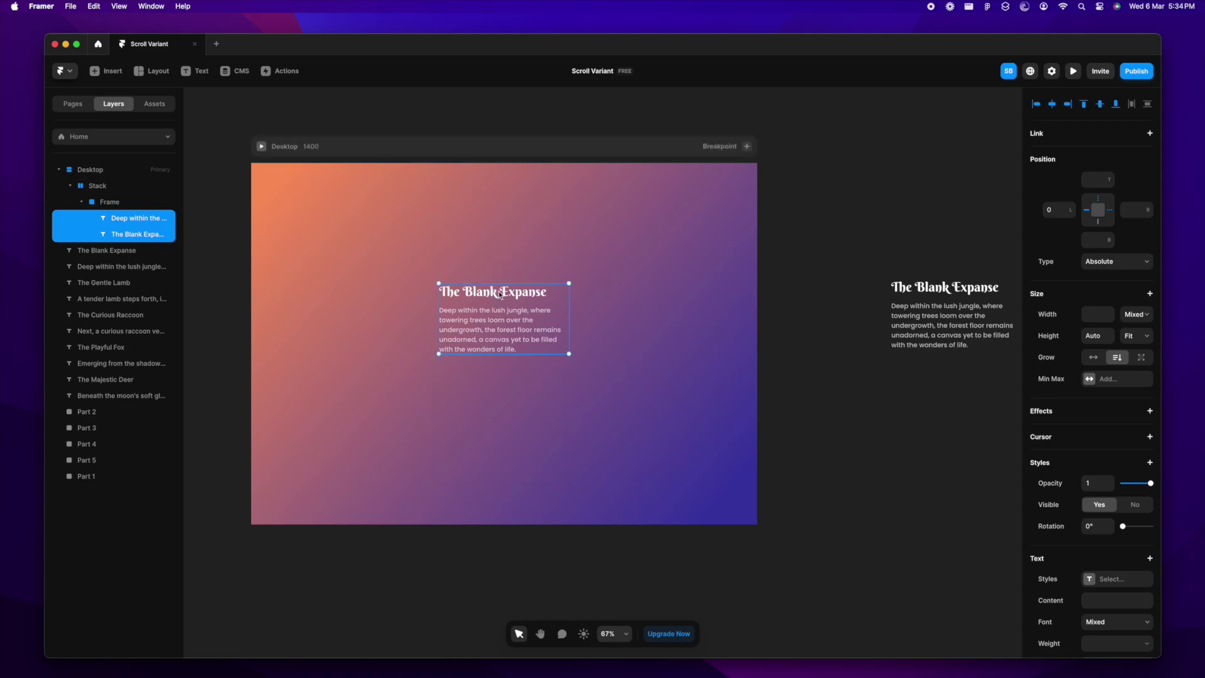
- Rename the inner frame as Story Container and its parent stack as Story
click(129, 202)
double_click(131, 202)
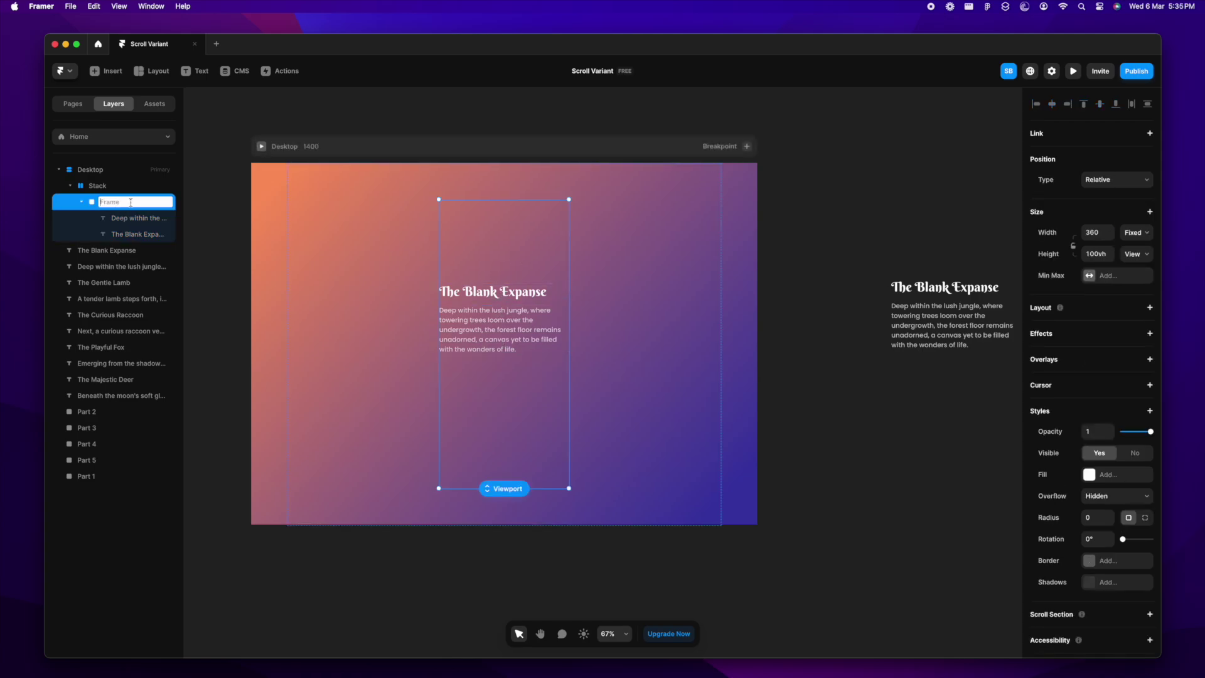
text(Story Container)
double_click(118, 186)
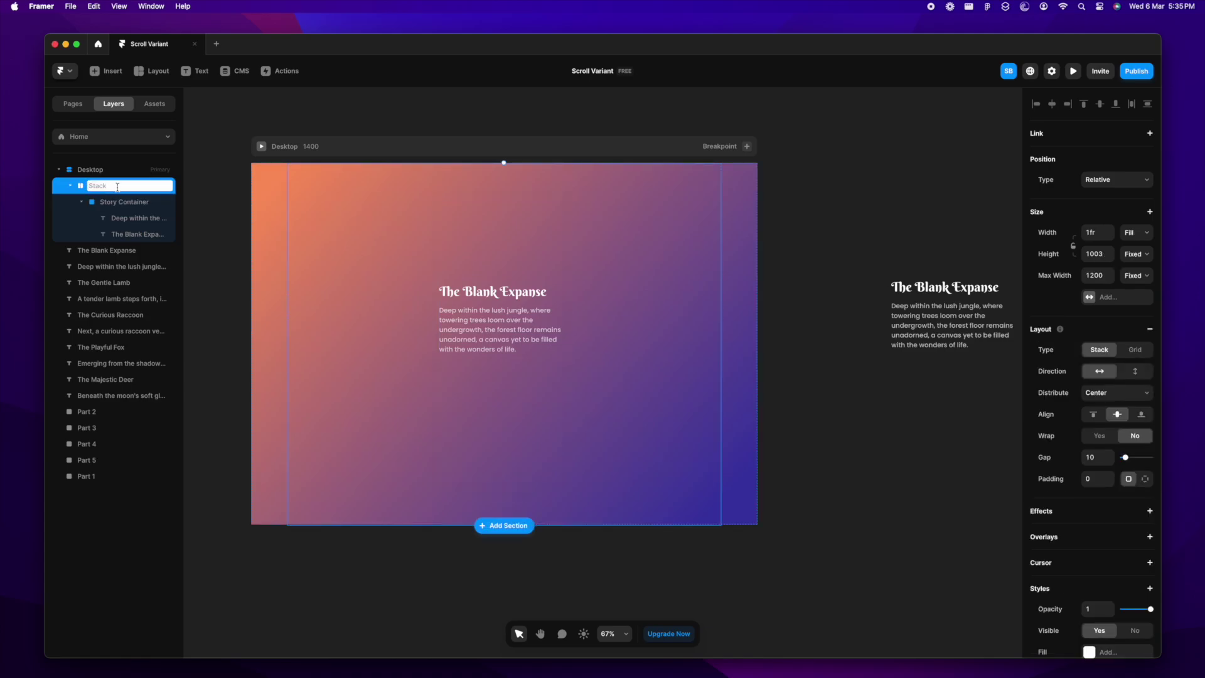
click(135, 203)
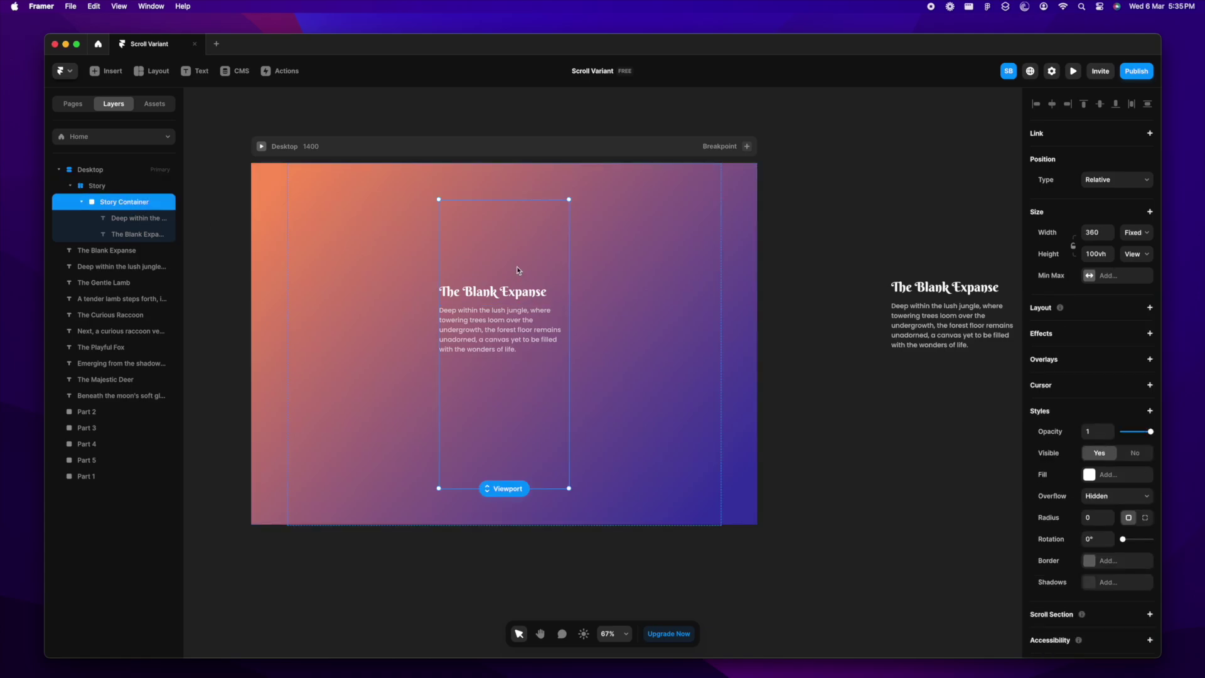
- Wrap The Blank Expanse heading and its paragraph inside Story Container in a new stack
click(519, 299)
shift+click(515, 310)
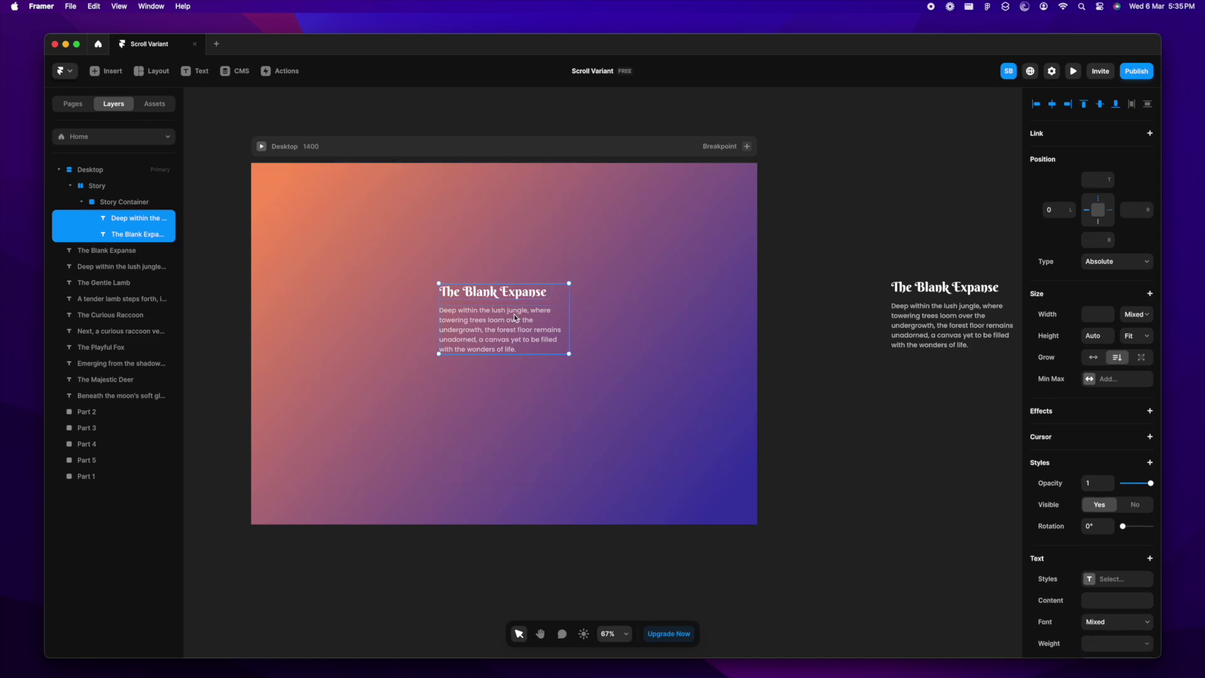
right_click(515, 313)
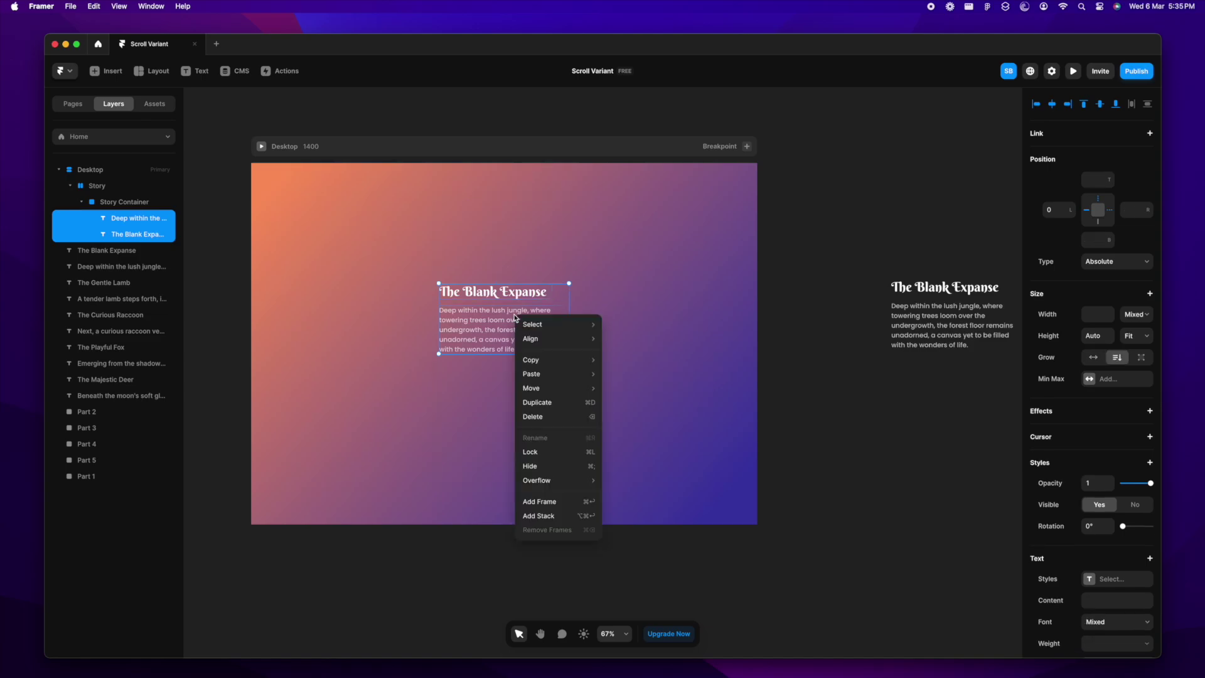
click(555, 516)
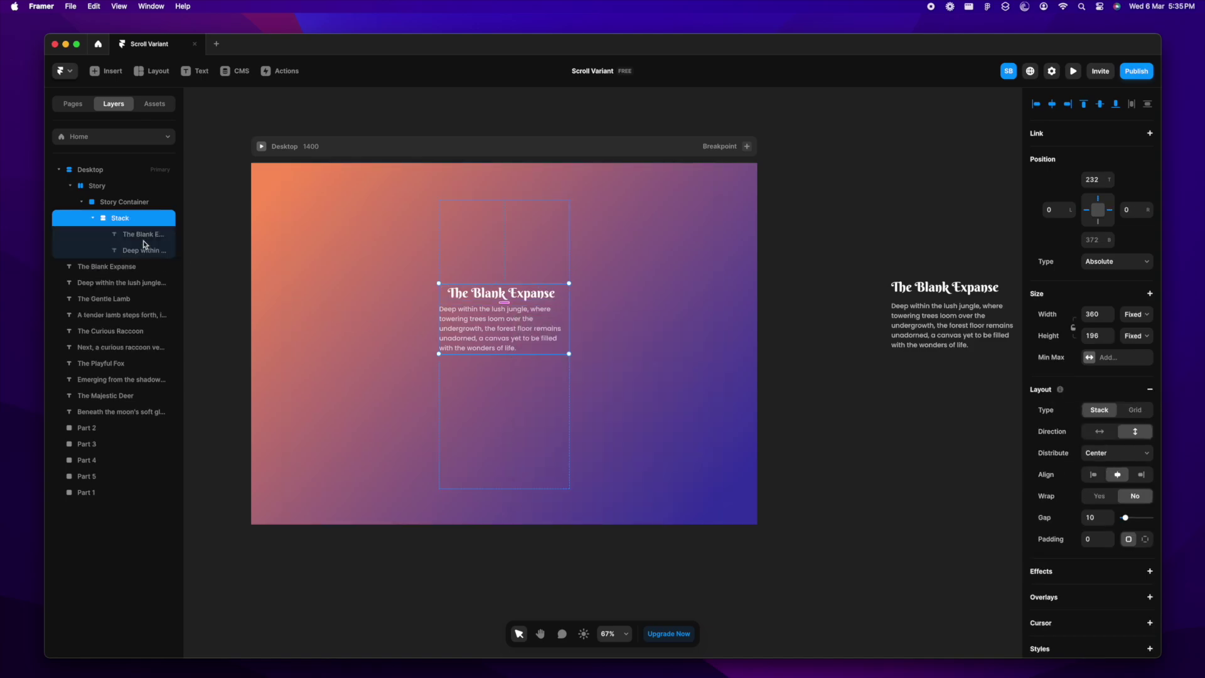
- Rename the stack holding the heading and paragraph as Story 1
double_click(132, 218)
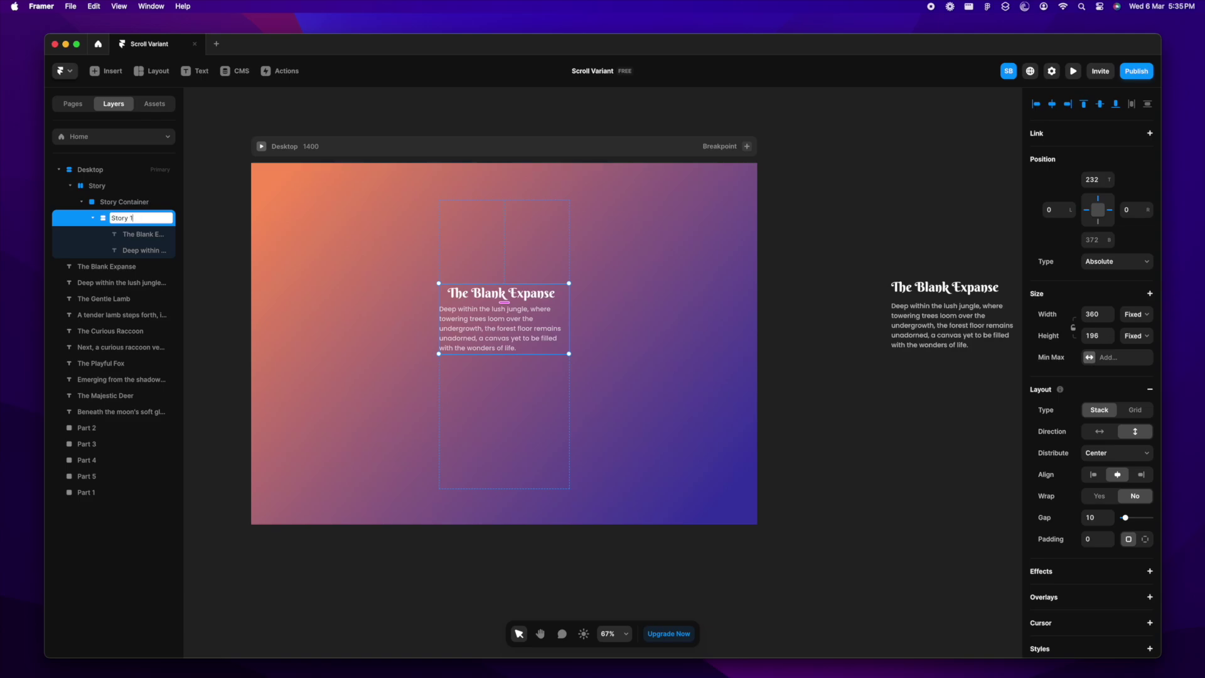
key(Escape)
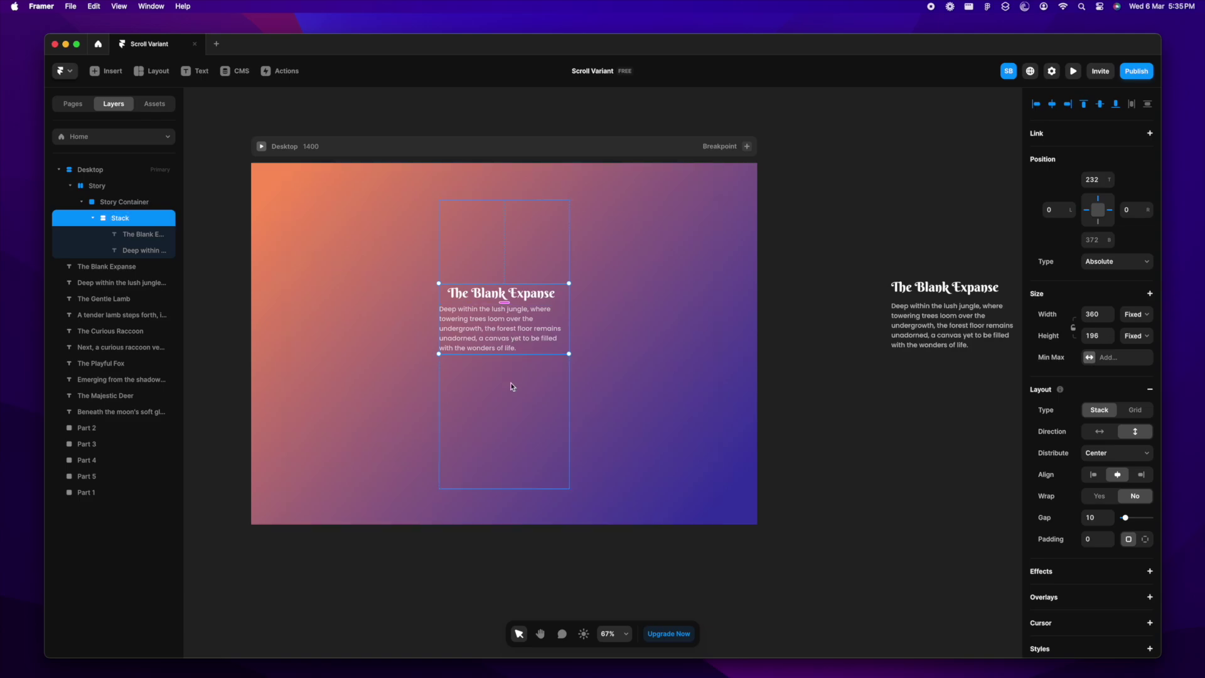
click(510, 387)
click(511, 343)
click(531, 278)
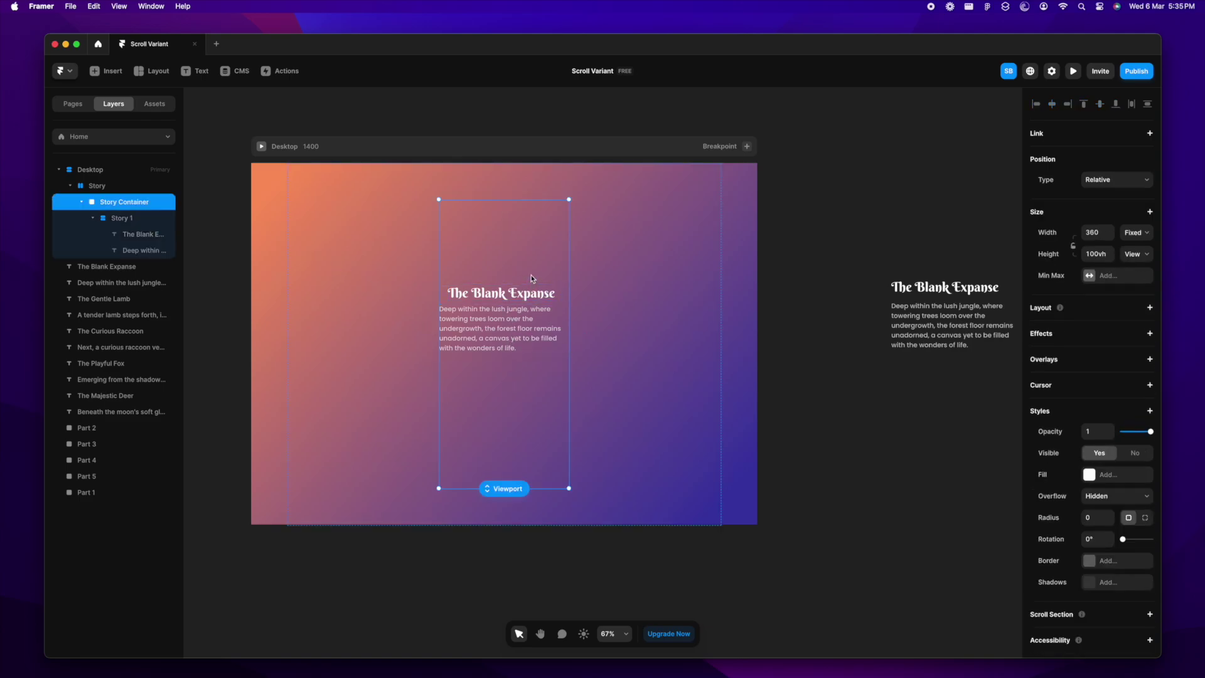
click(516, 295)
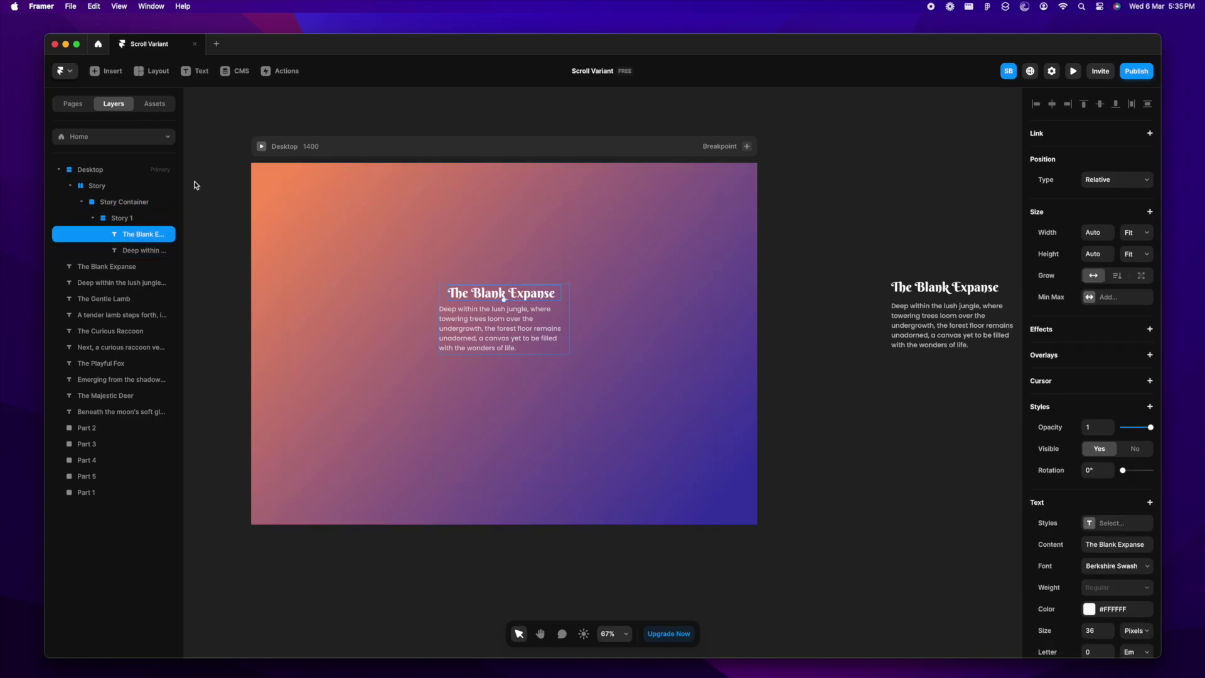
- Add a vertical stack layout to Story Container
click(131, 222)
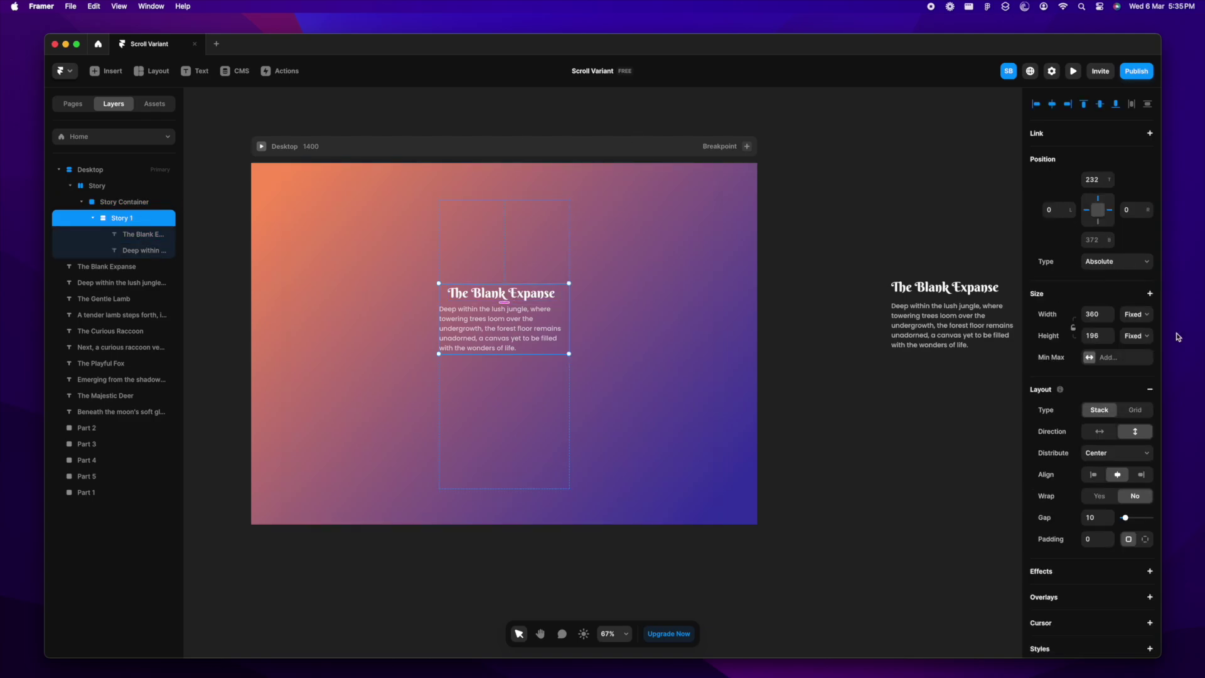
click(1137, 315)
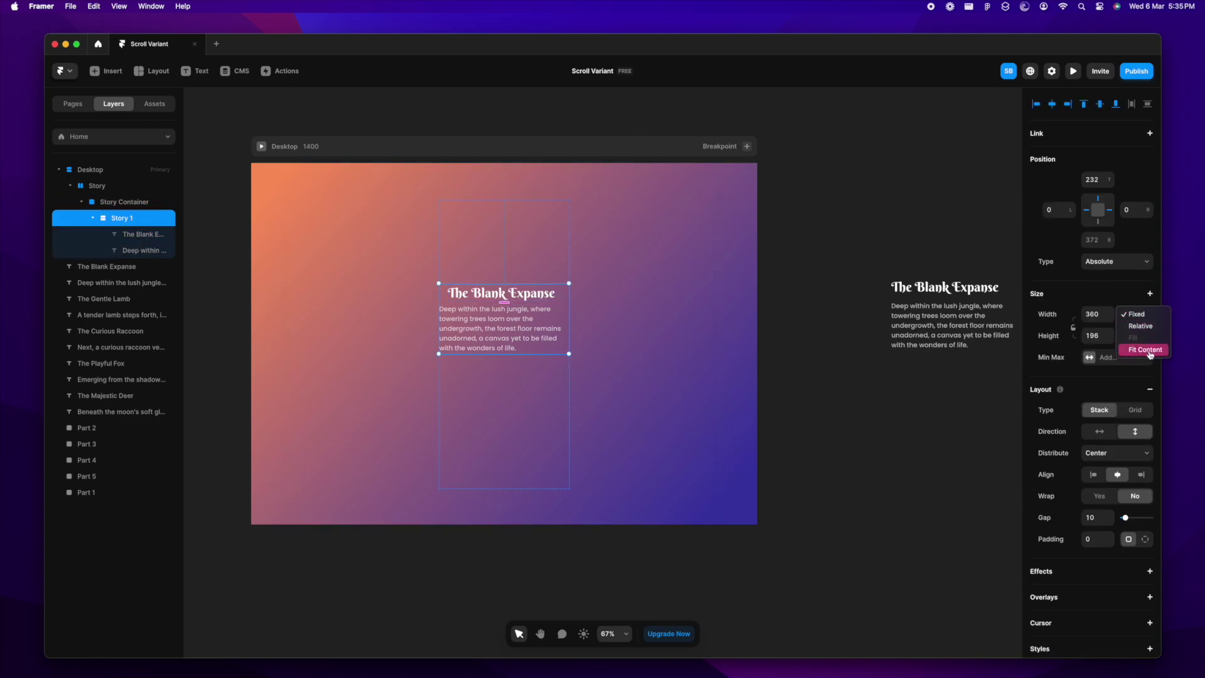
click(133, 203)
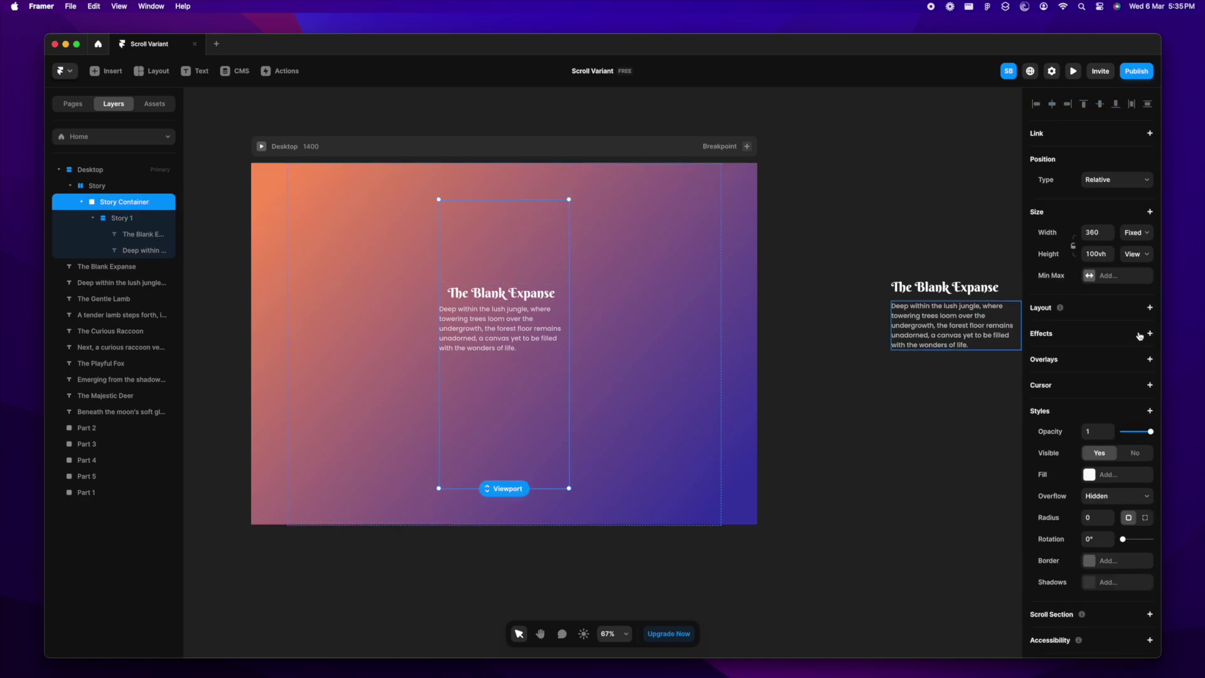
click(1150, 308)
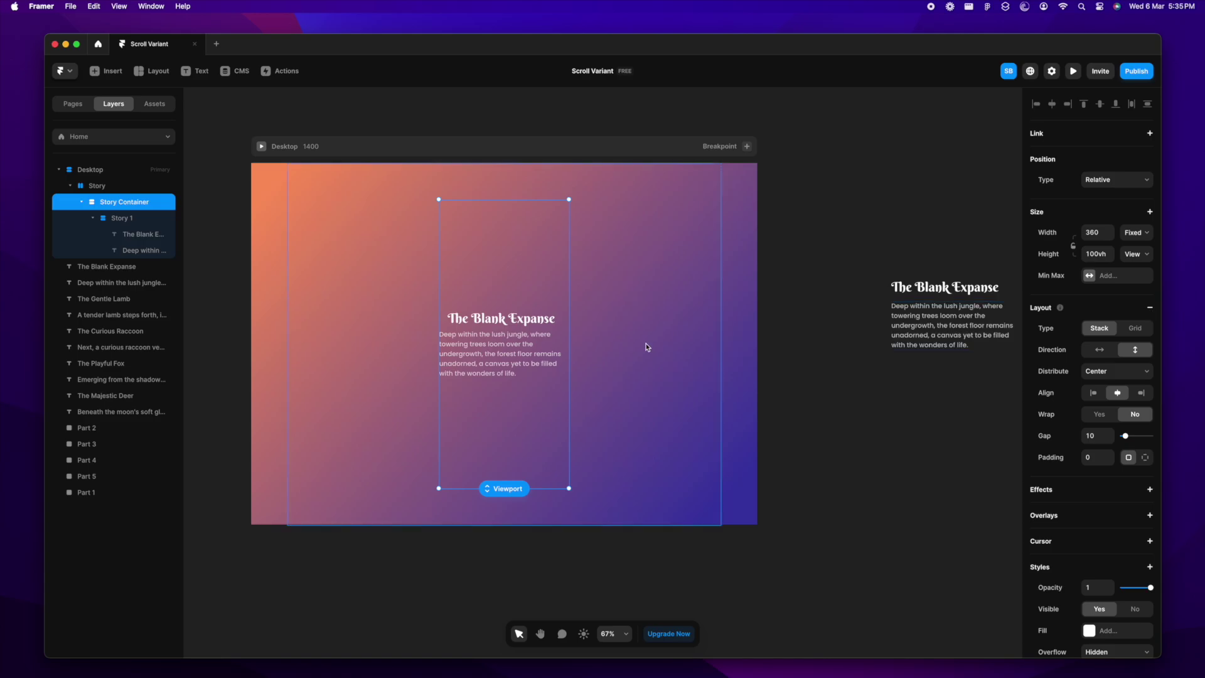
- Set the height of Story 1 to Viewport, keeping its width on Fill
click(134, 219)
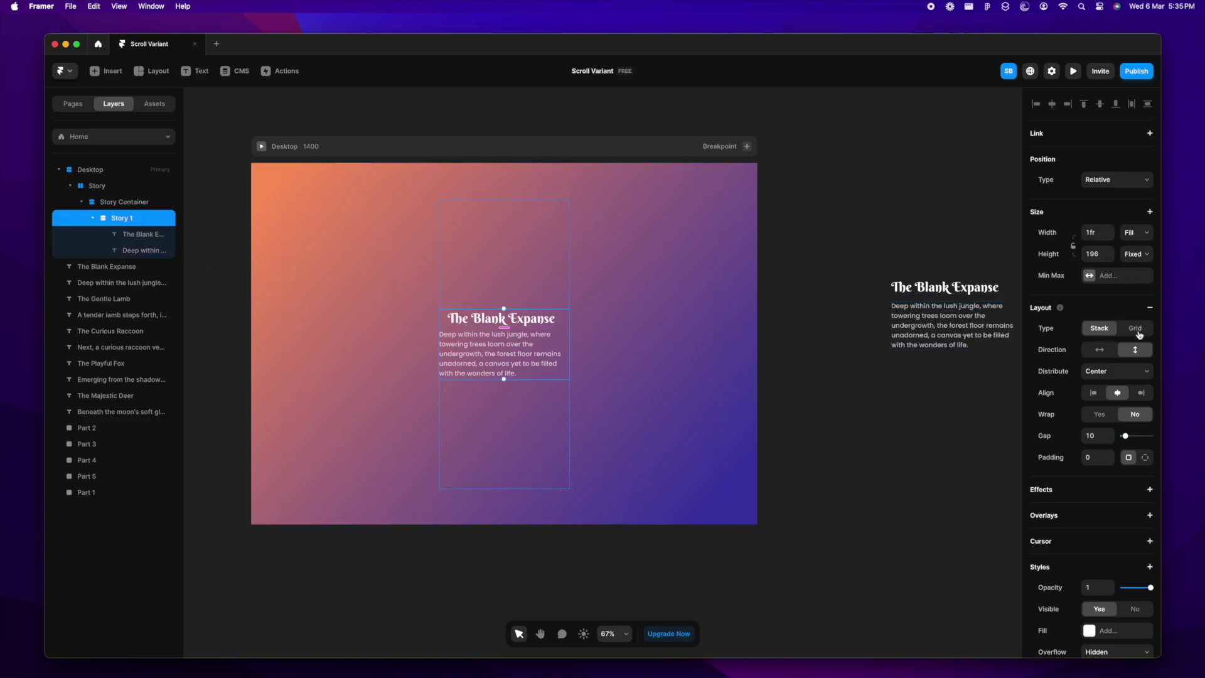
click(1138, 233)
click(1140, 235)
click(1137, 255)
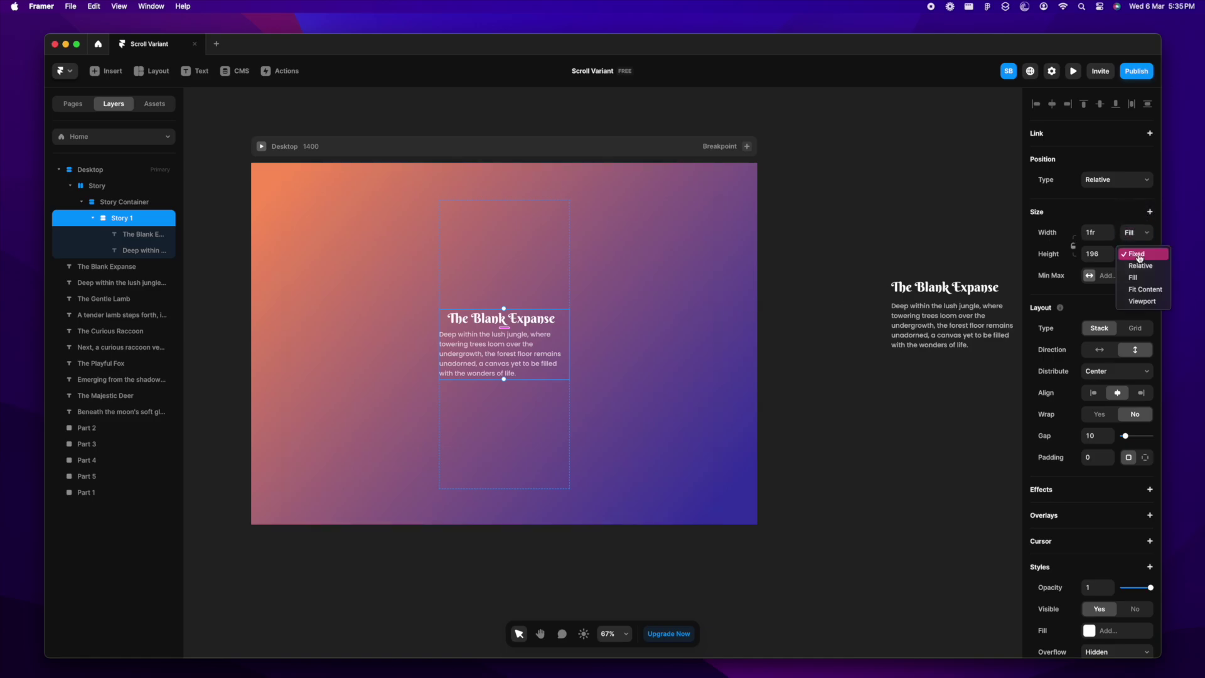
click(1145, 303)
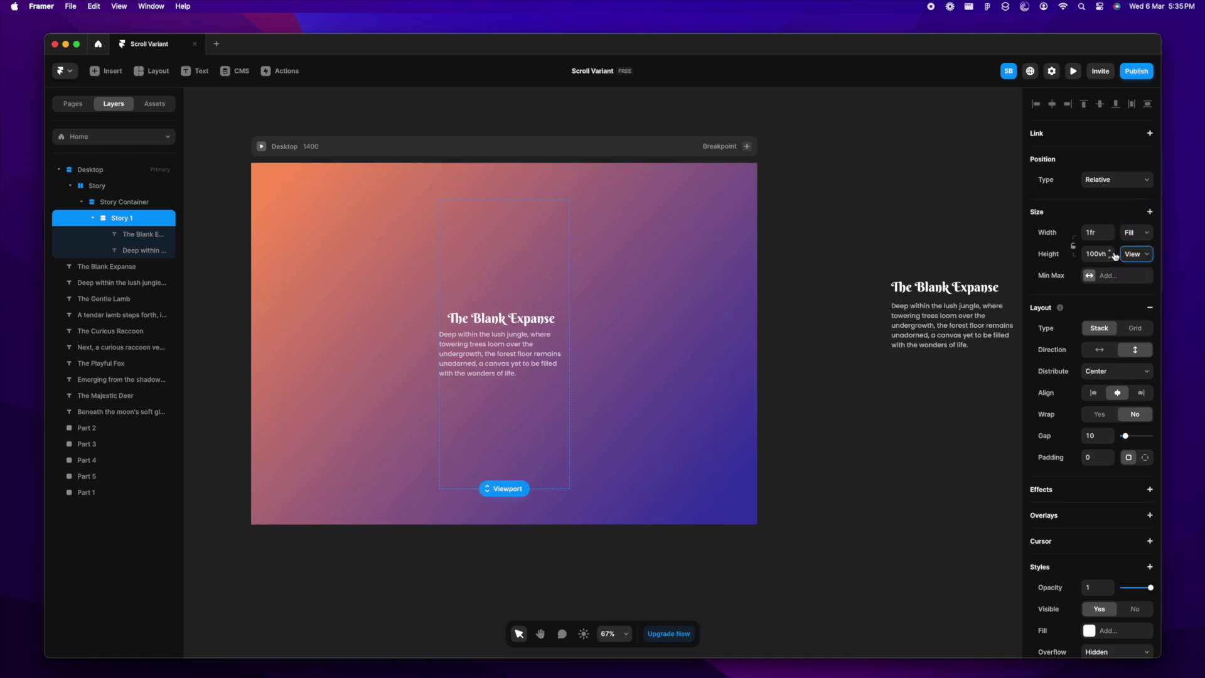
- Left-align the contents of Story 1 and keep their distribution at Center
click(133, 207)
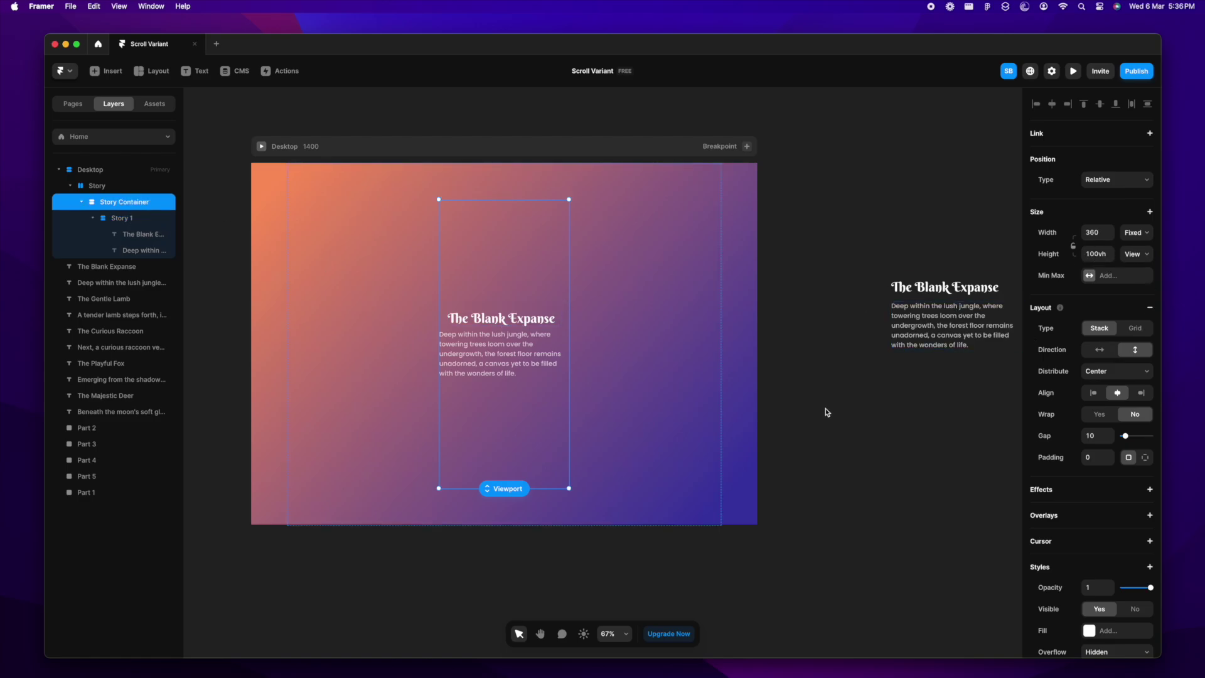
click(152, 221)
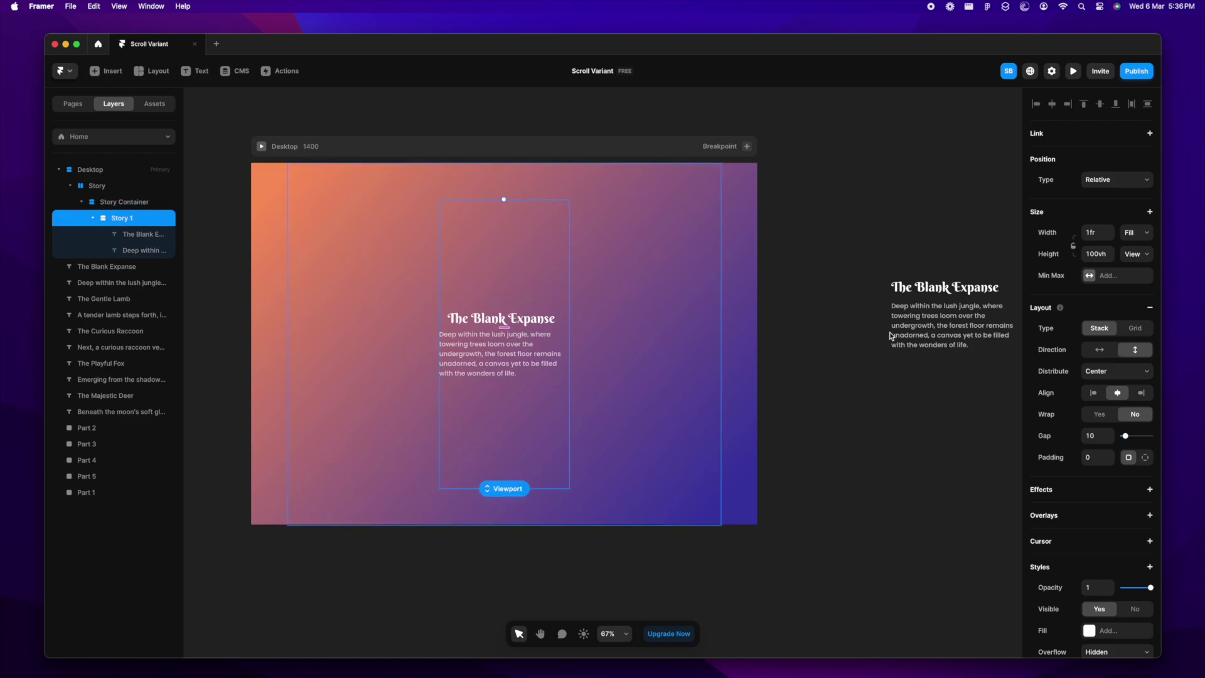
click(1095, 394)
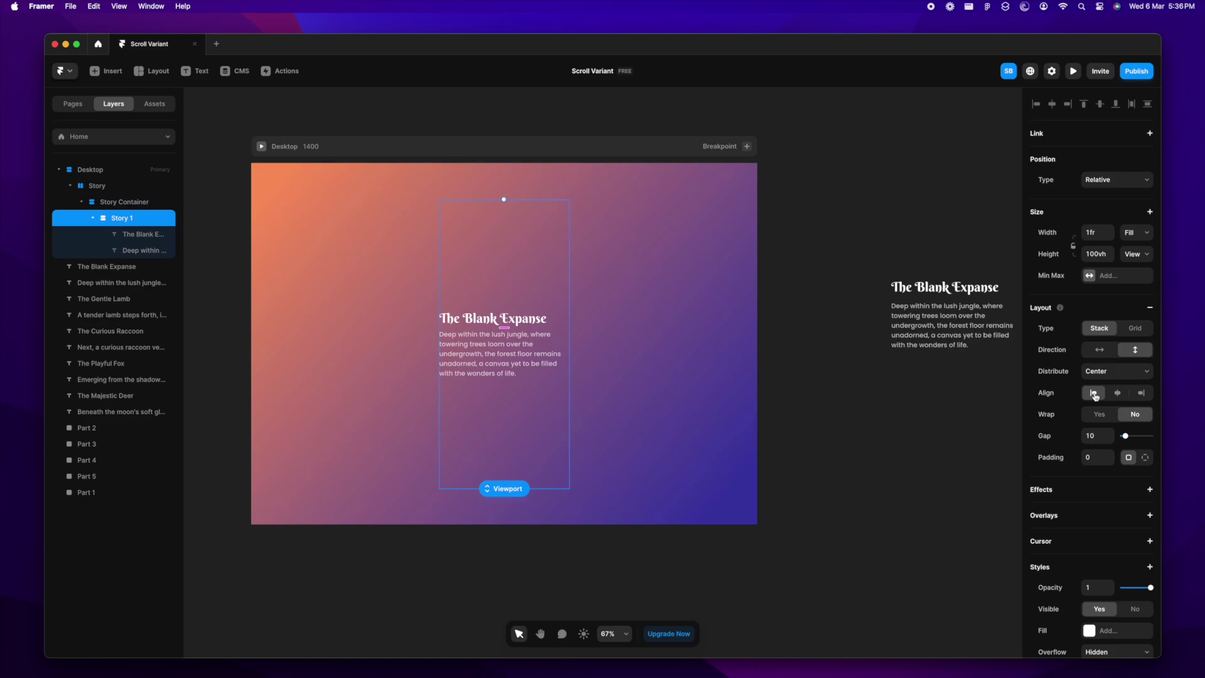
click(1127, 372)
click(1119, 374)
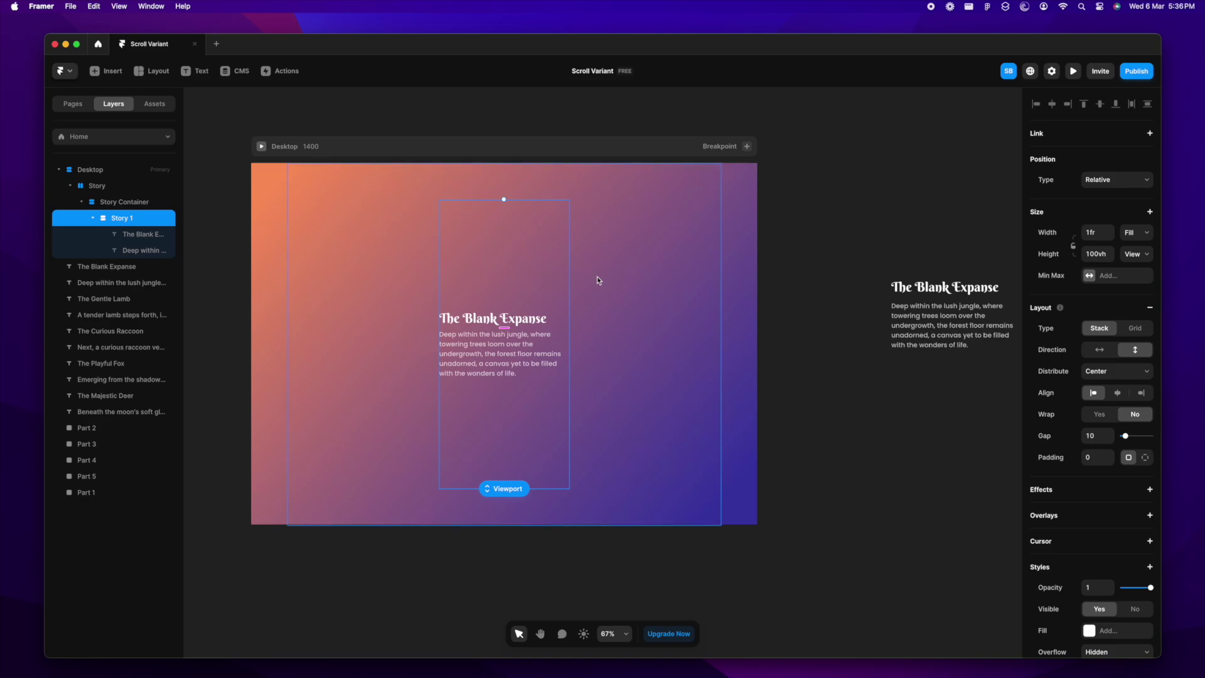
- Set the Desktop breakpoint's height to Fit Content
click(278, 150)
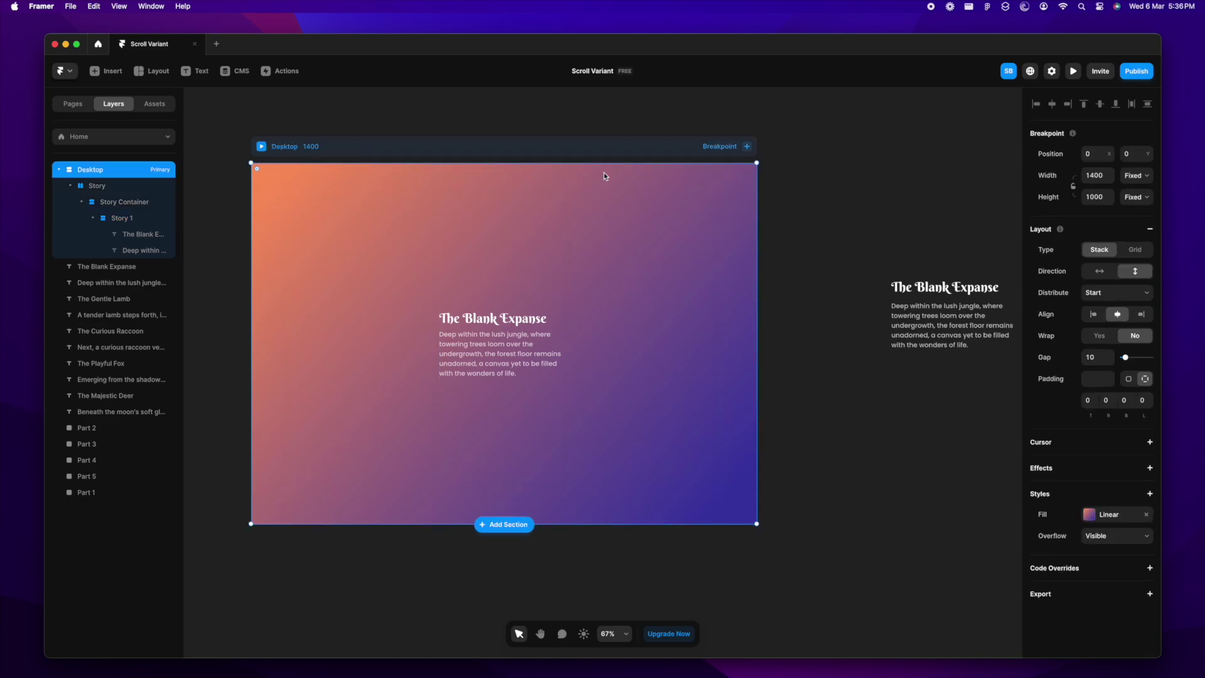
click(1138, 197)
click(1145, 233)
- Set the Story stack's height to Fit Content, keeping its maximum width fixed at 1200
click(103, 188)
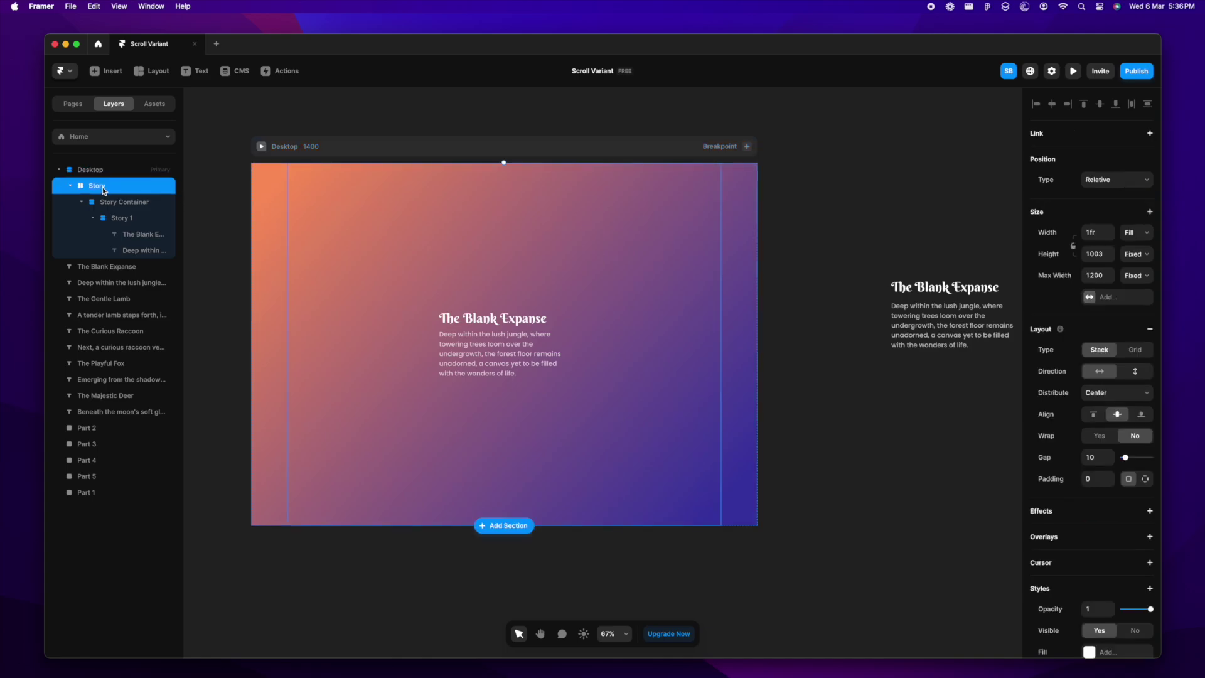
click(1140, 278)
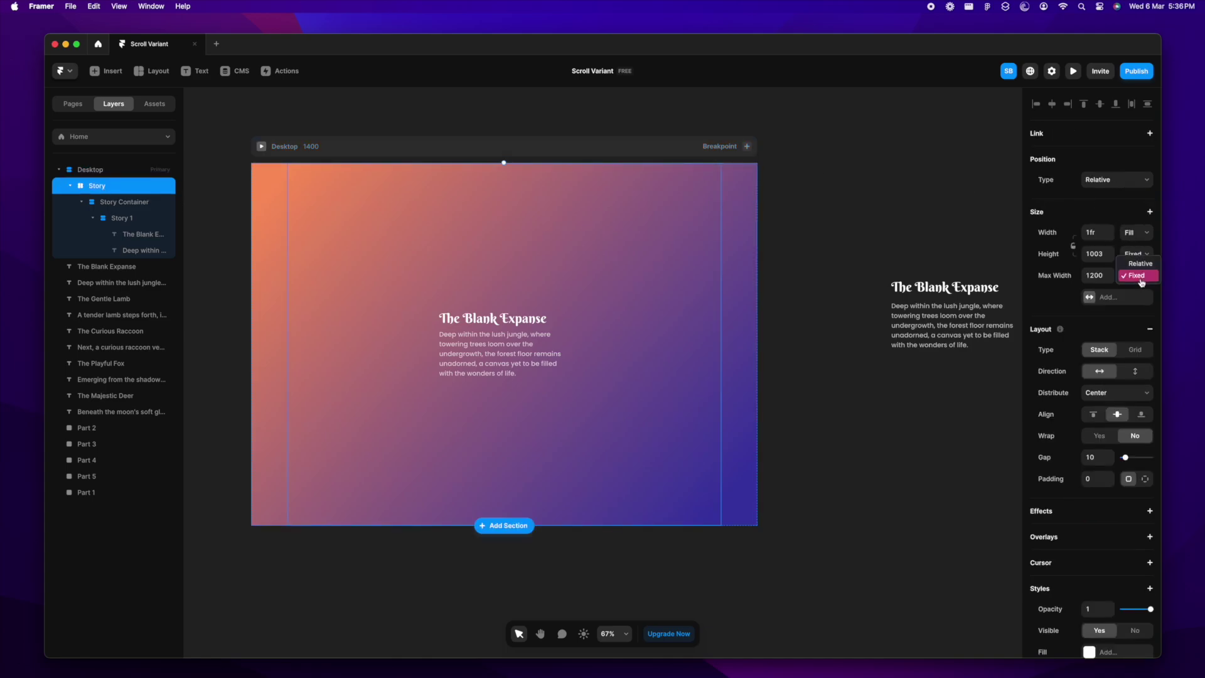
click(1125, 279)
click(1136, 255)
click(1147, 289)
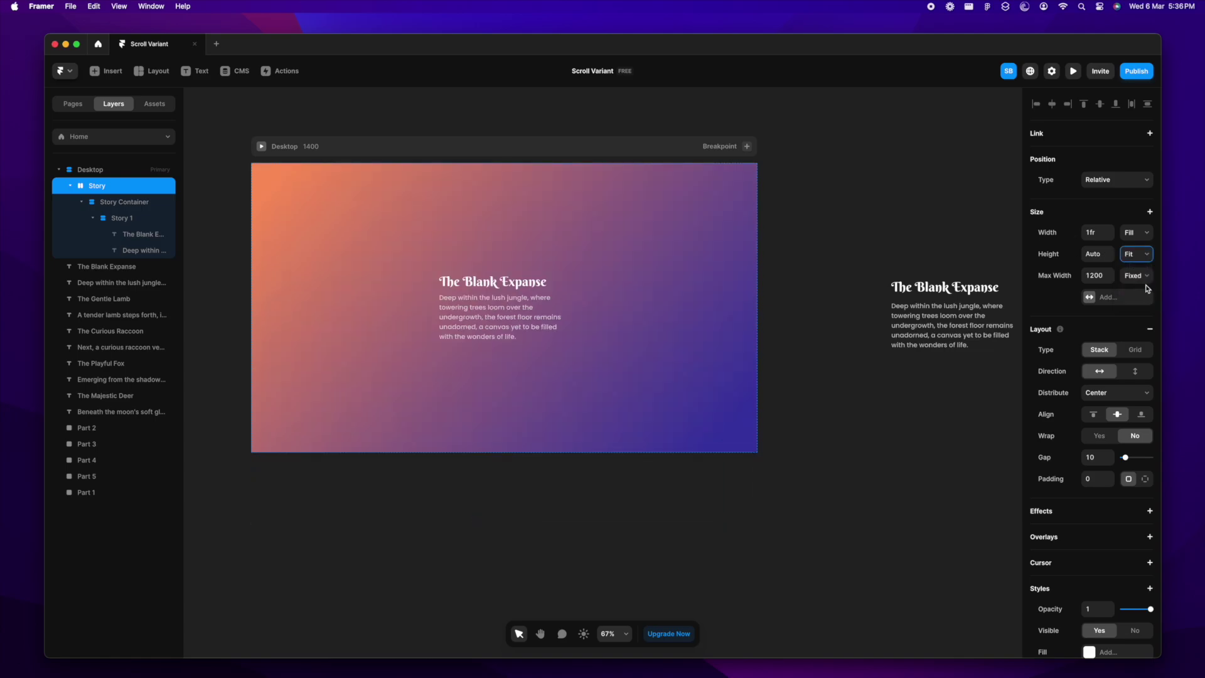
click(815, 459)
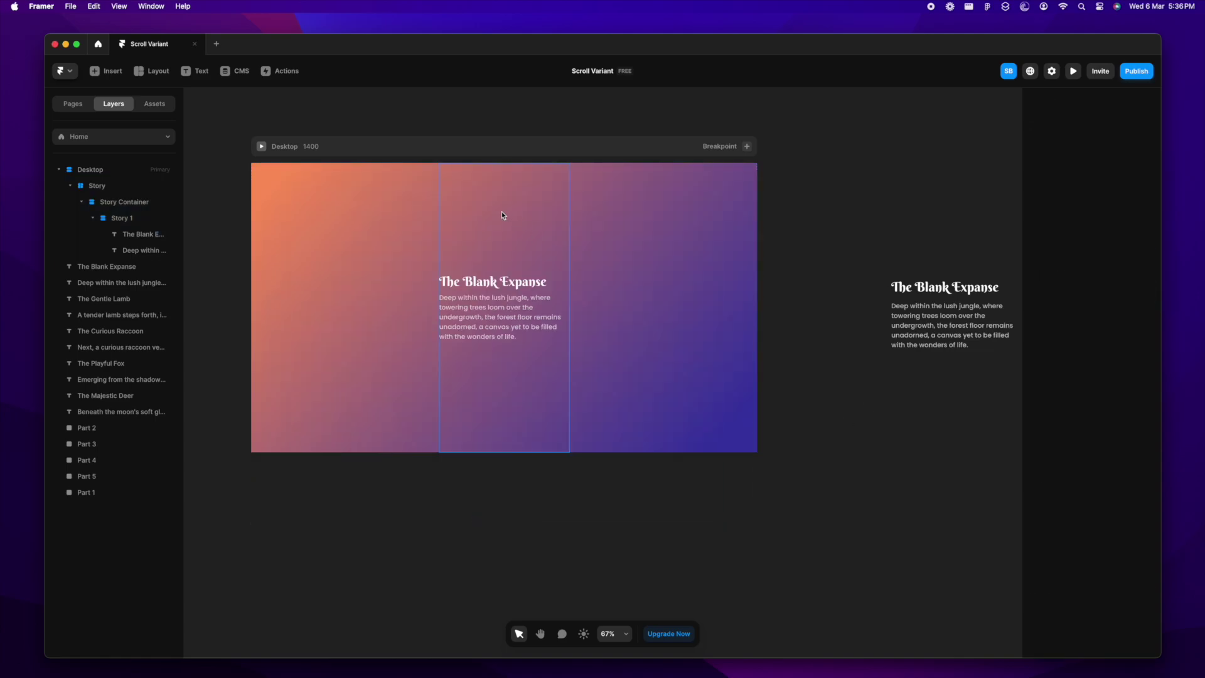
- Move the Part 1 phone illustration from the canvas into the Story stack, to the left of Story Container
scroll(614, 384, down, 5)
scroll(612, 384, down, 3)
scroll(612, 385, down, 4)
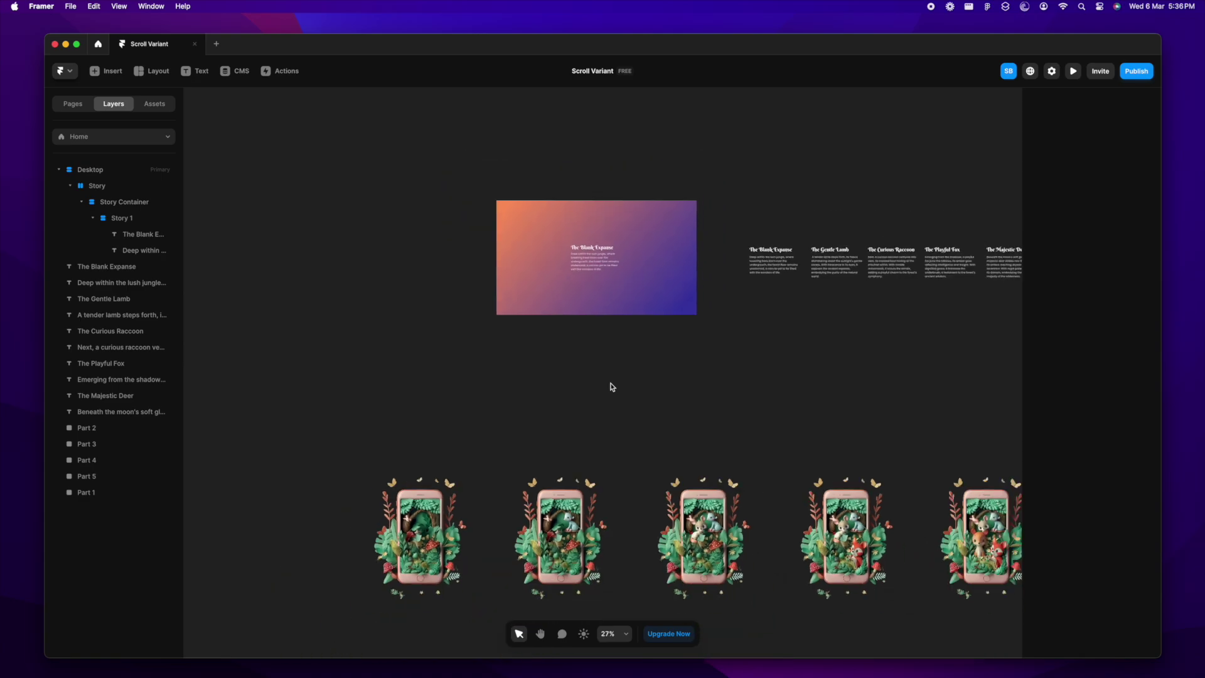
drag(434, 529, 540, 283)
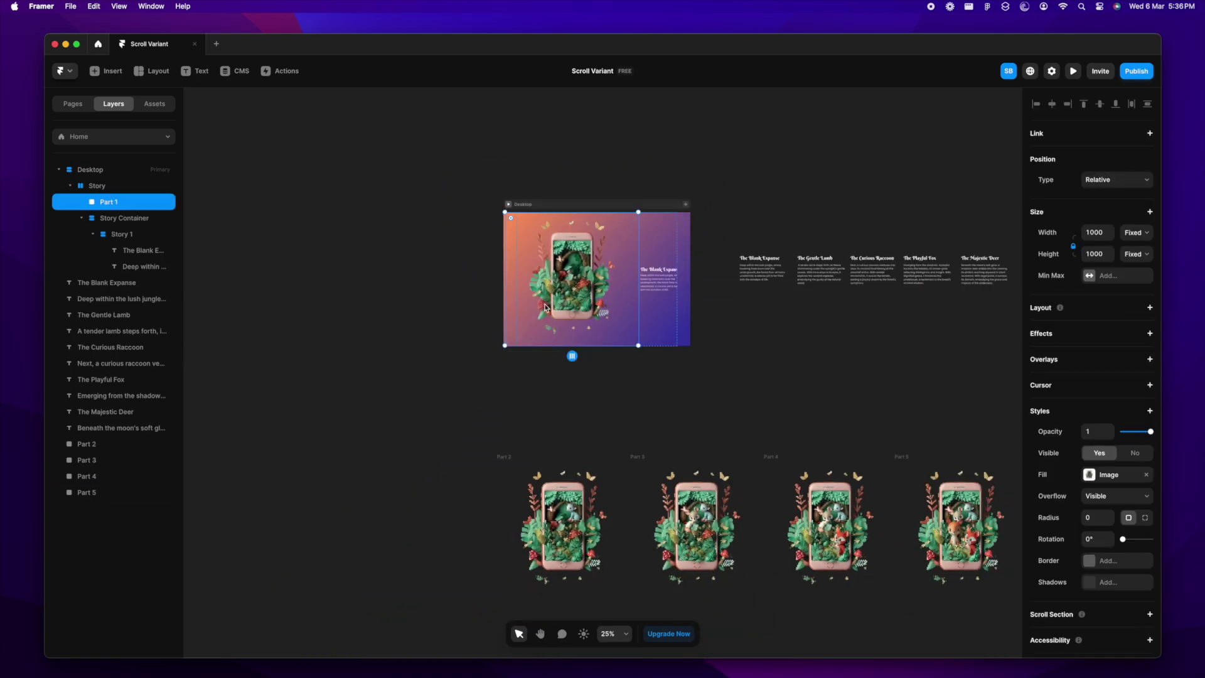
- Scale the Part 1 illustration down proportionally to about 798 by 798
scroll(618, 279, up, 5)
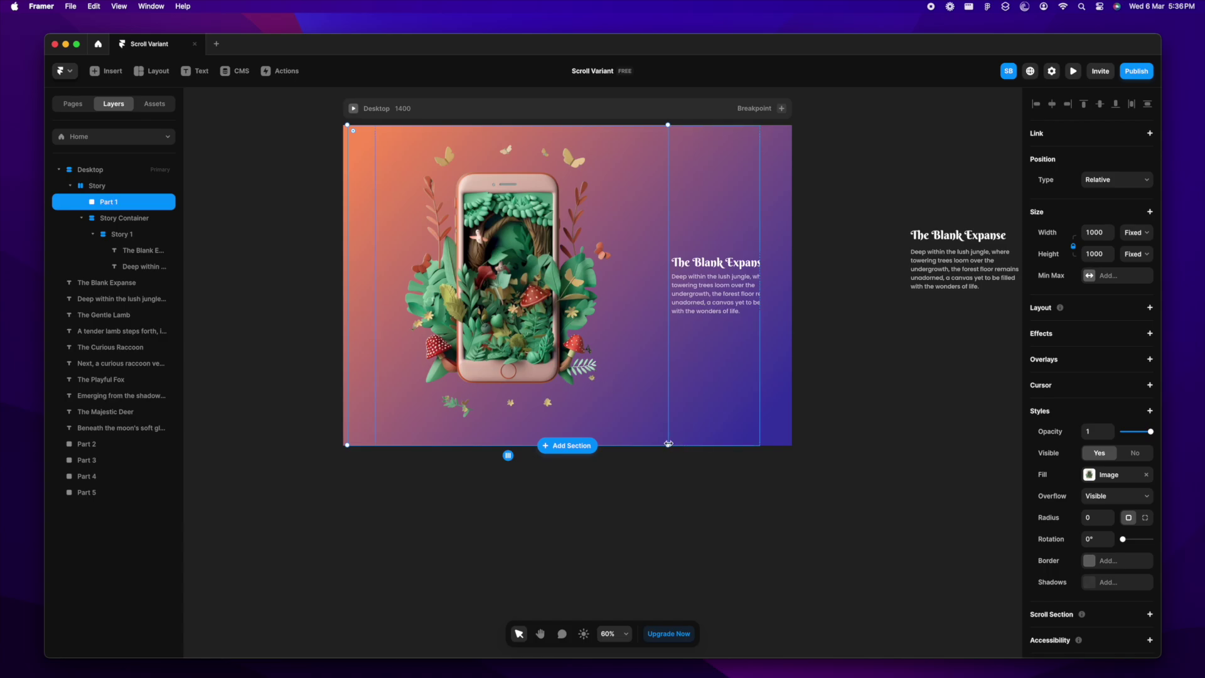
drag(668, 446, 594, 357)
drag(594, 358, 617, 381)
scroll(617, 424, up, 2)
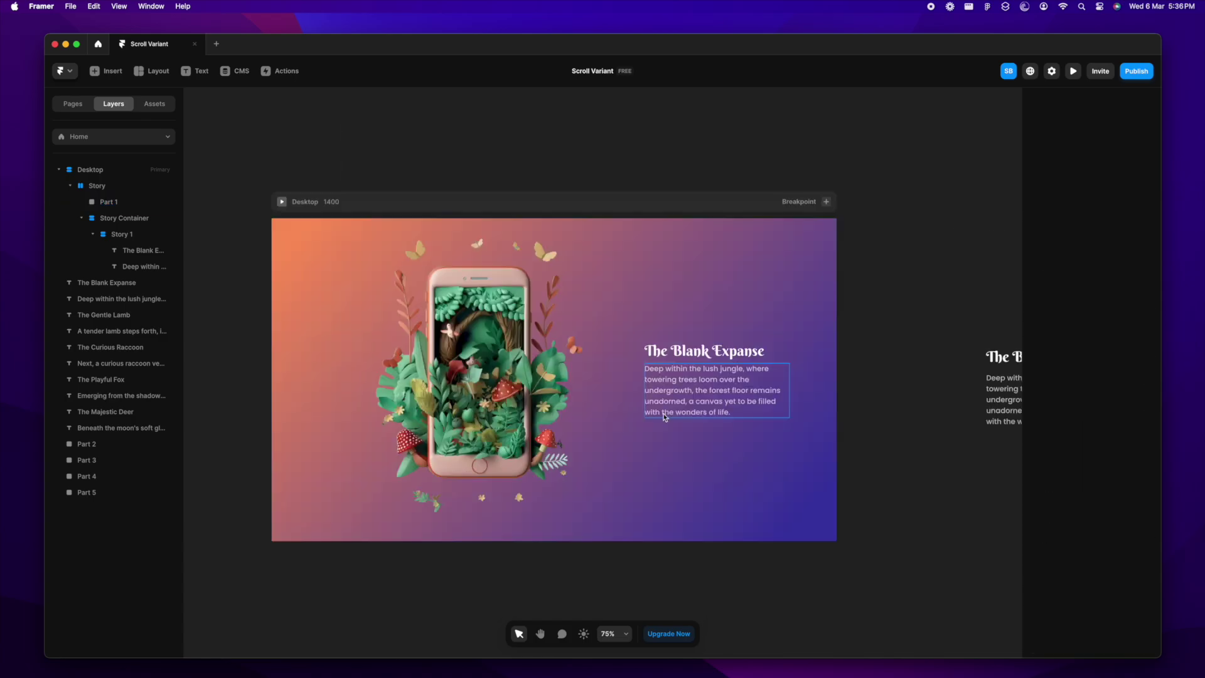
- Set the Story stack's gap between the illustration and Story Container to 0
click(94, 187)
click(1093, 458)
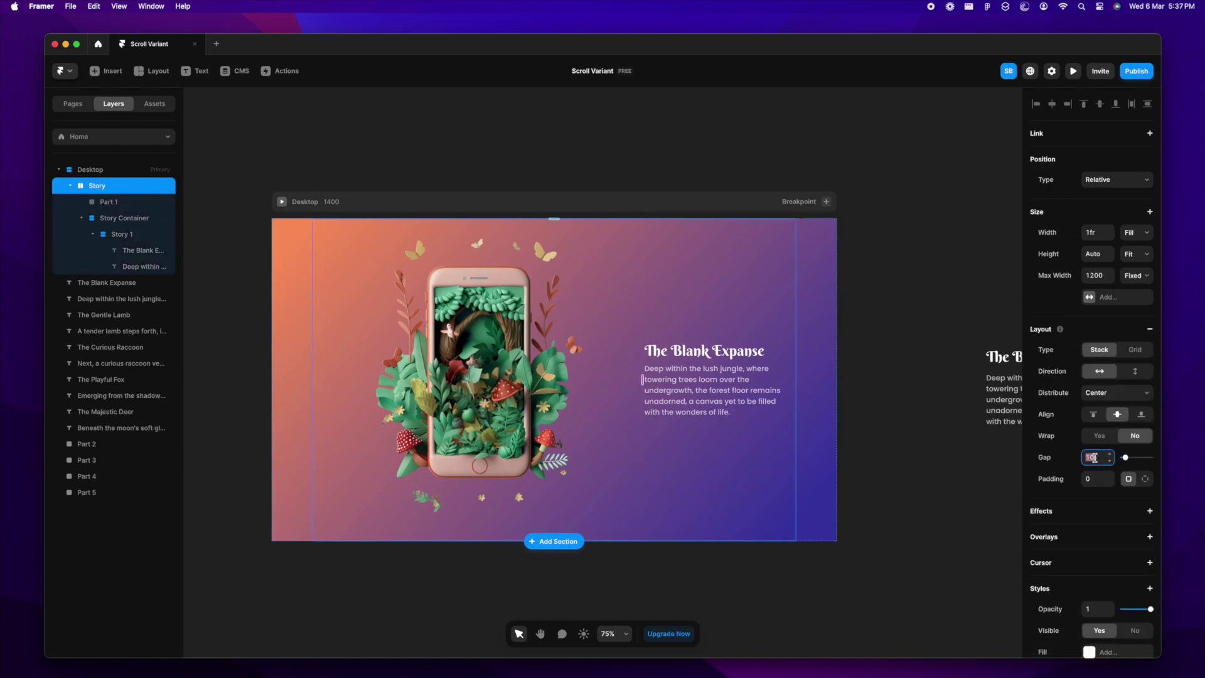
key(Return)
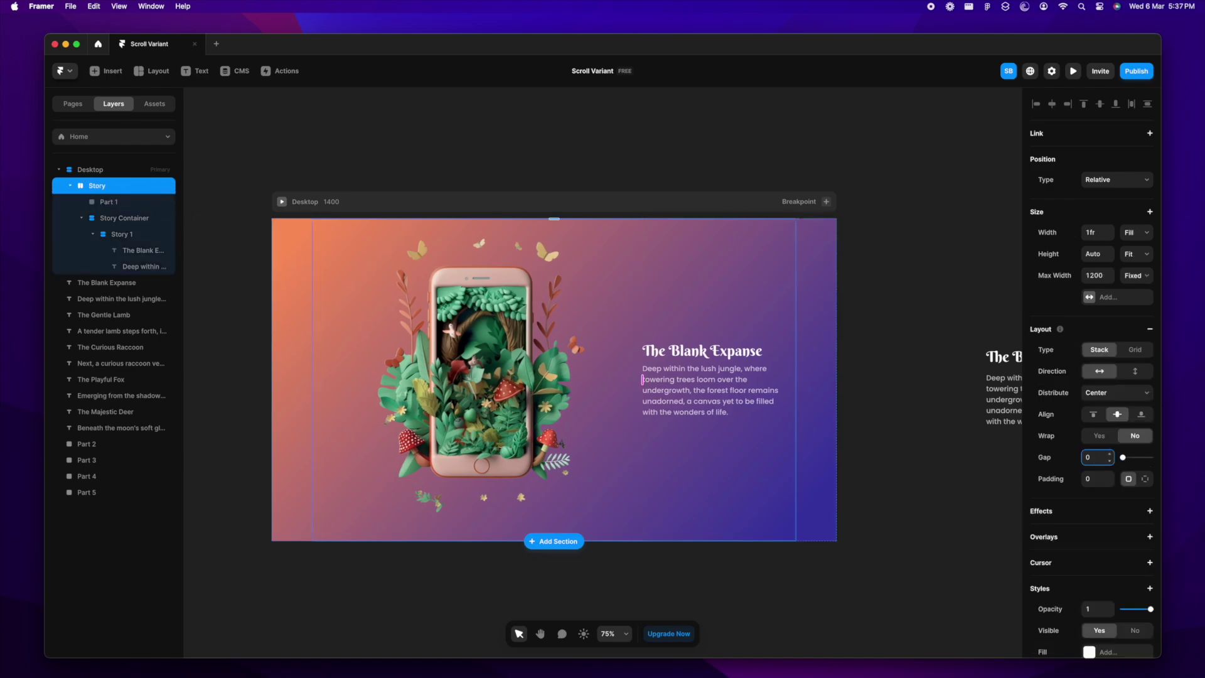
click(669, 603)
click(596, 400)
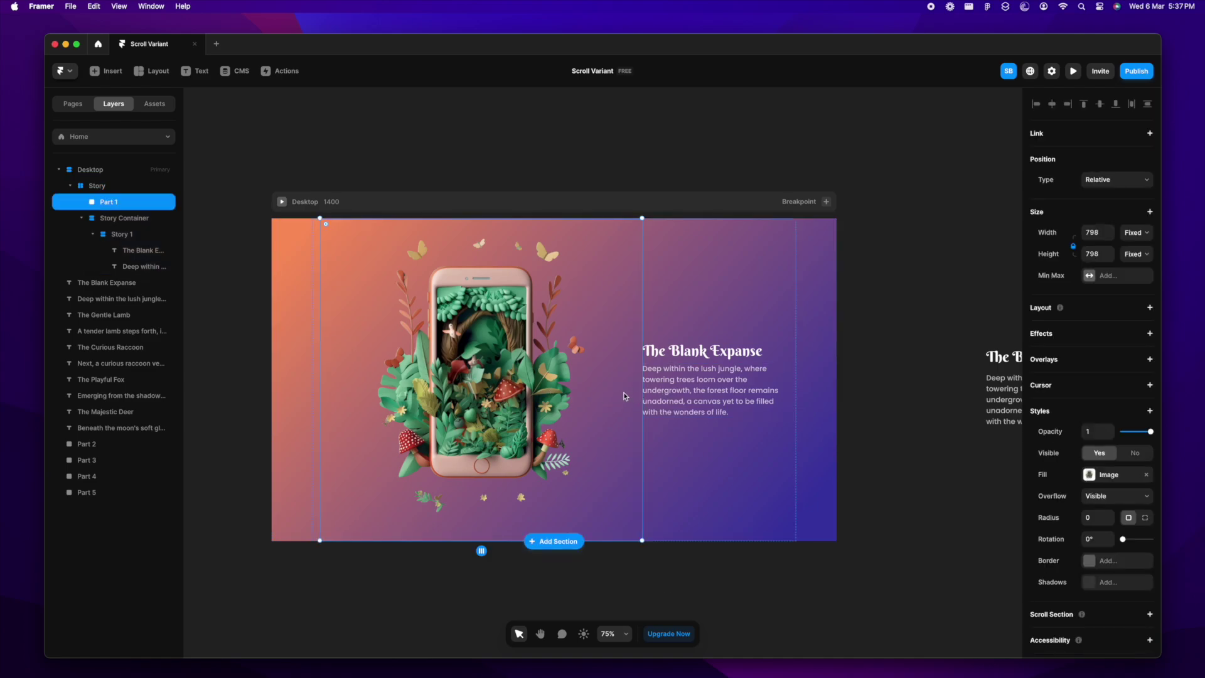
click(705, 583)
scroll(702, 506, down, 1)
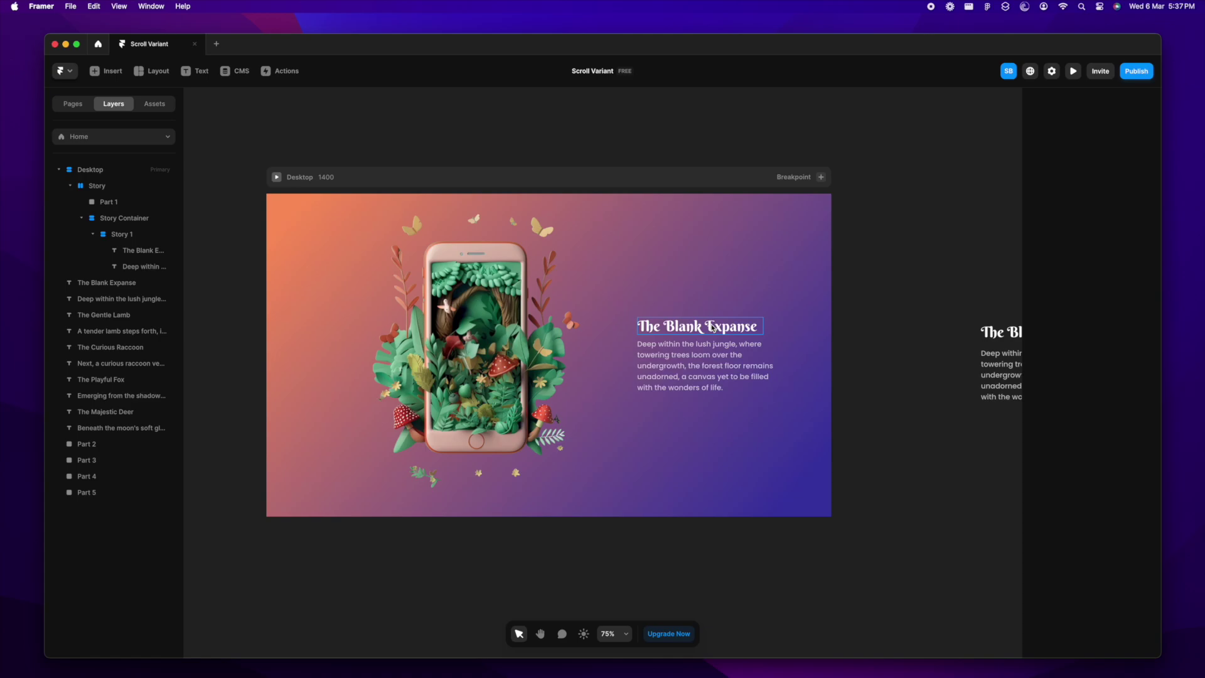
- Collapse Story 1 in the layer tree and duplicate it inside Story Container
click(713, 436)
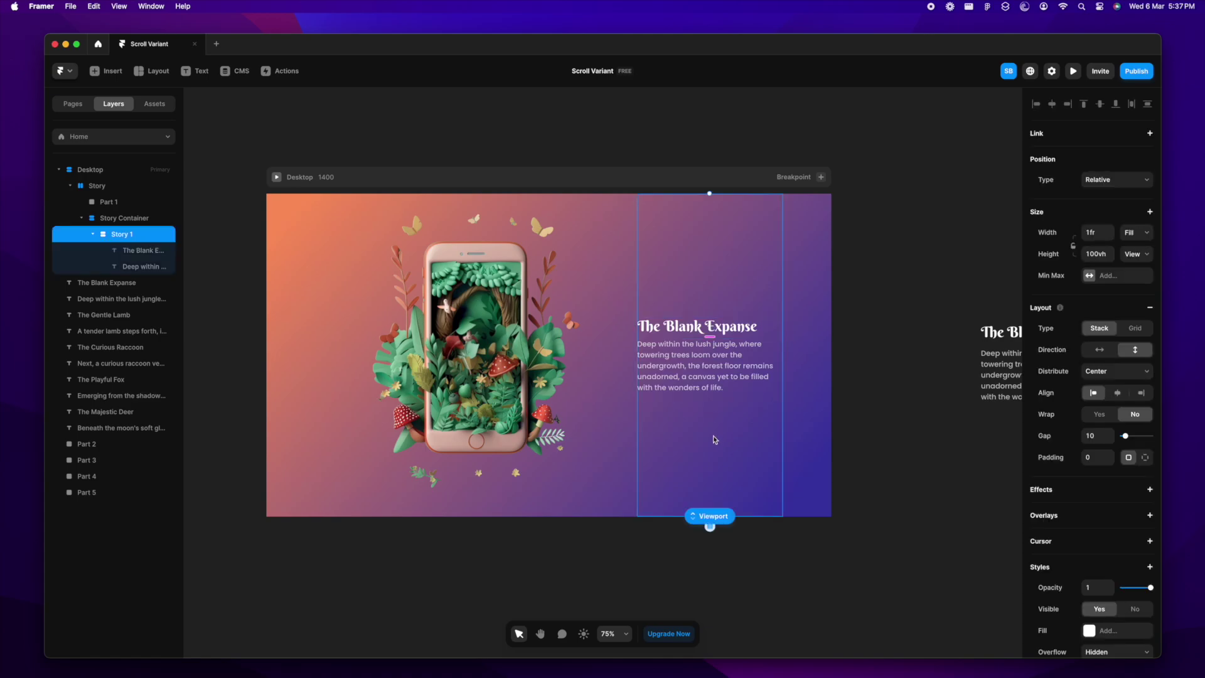
click(92, 235)
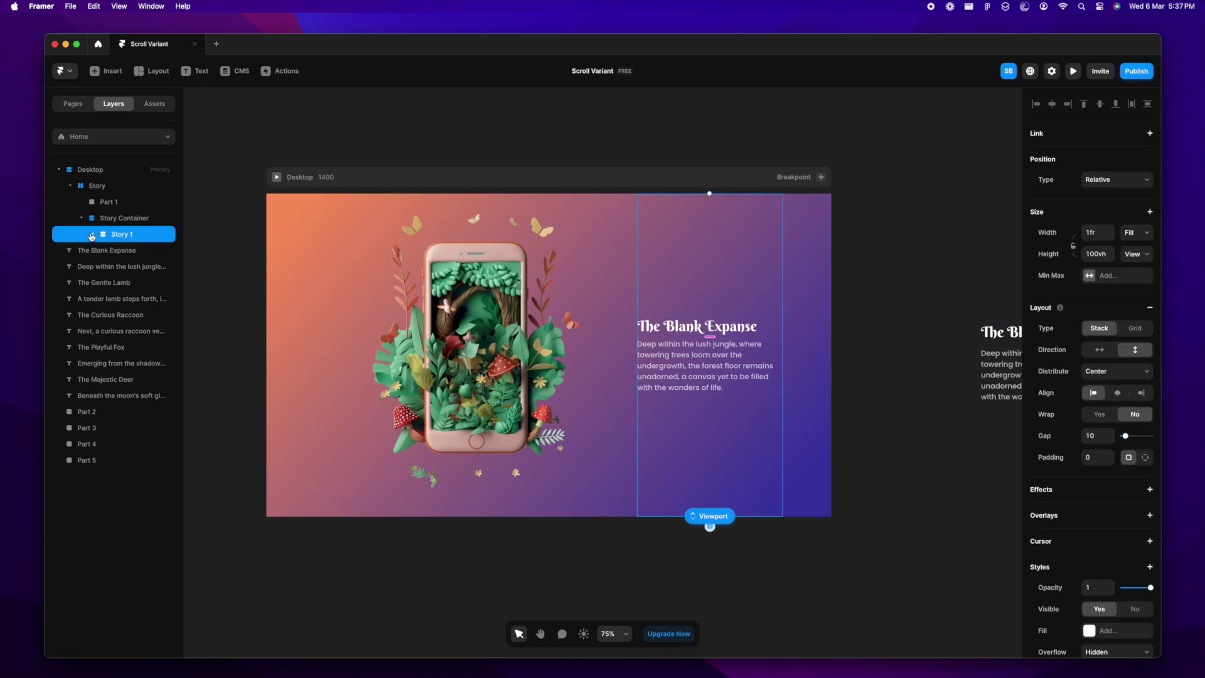
key(super+d)
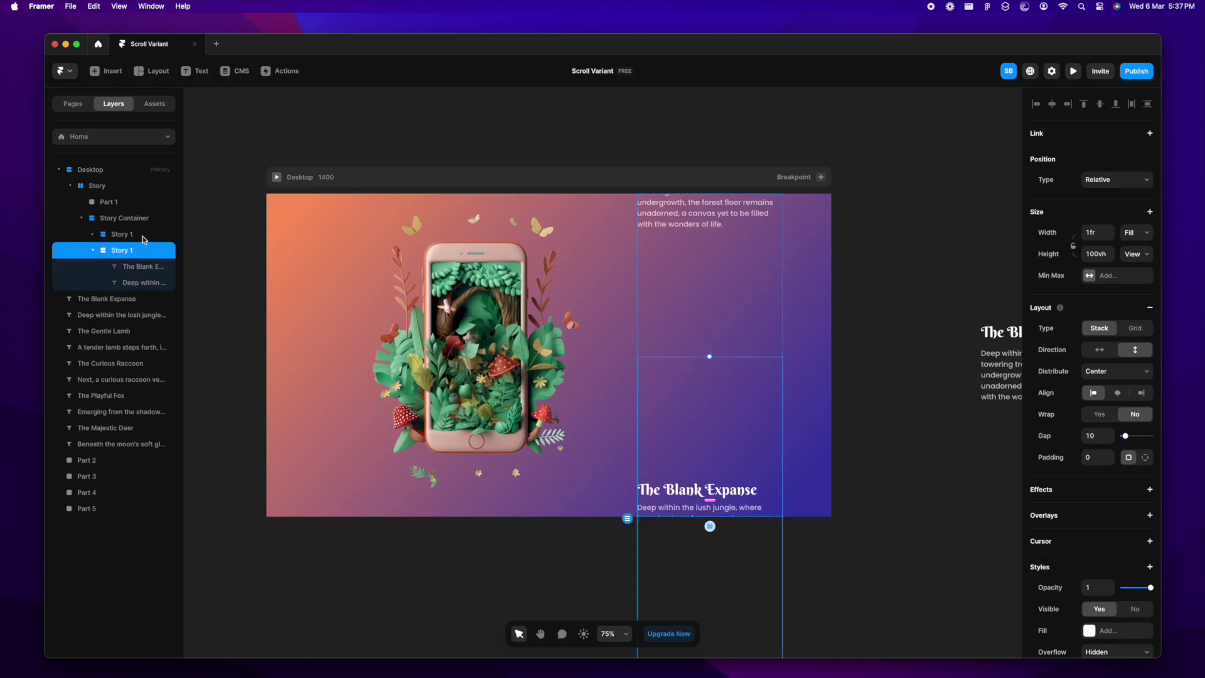
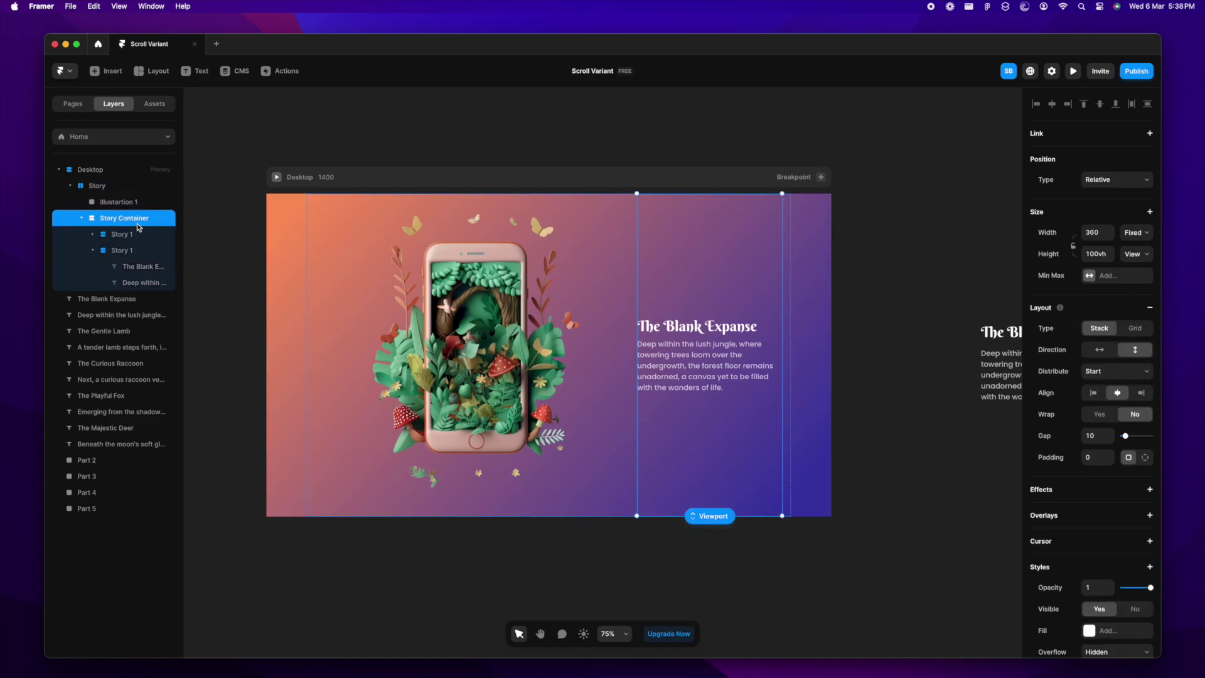
- Set the height of Story Container to Fit Content
click(1147, 254)
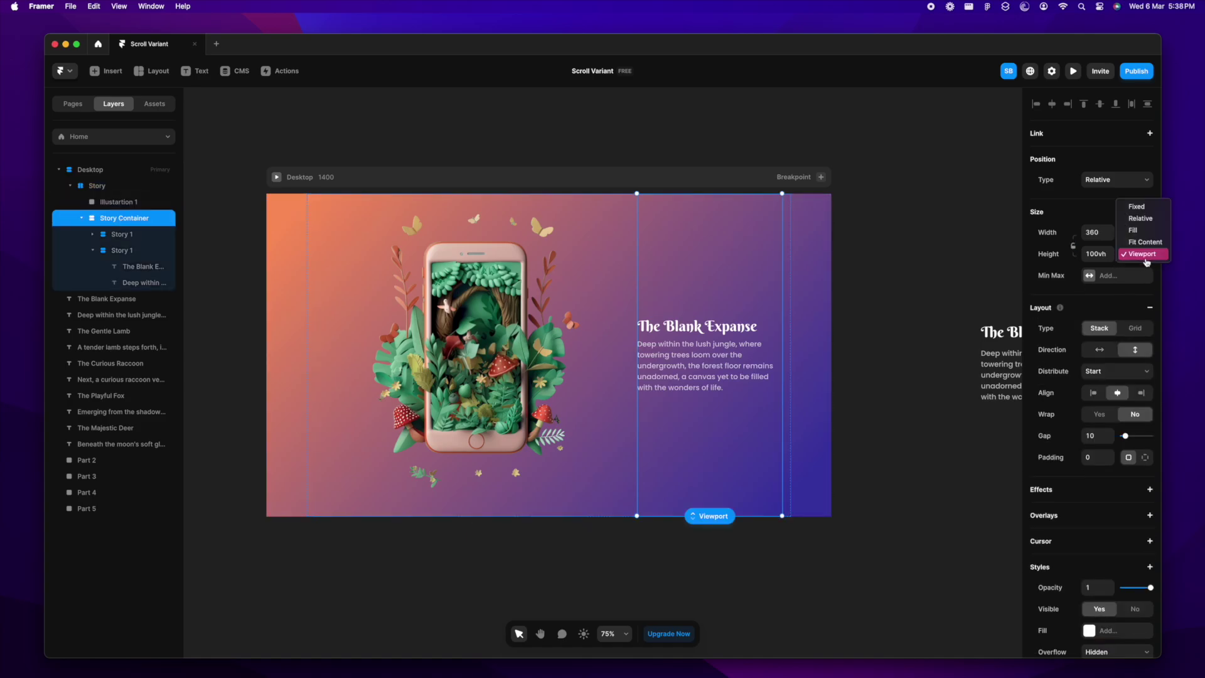
click(1141, 237)
scroll(932, 407, down, 3)
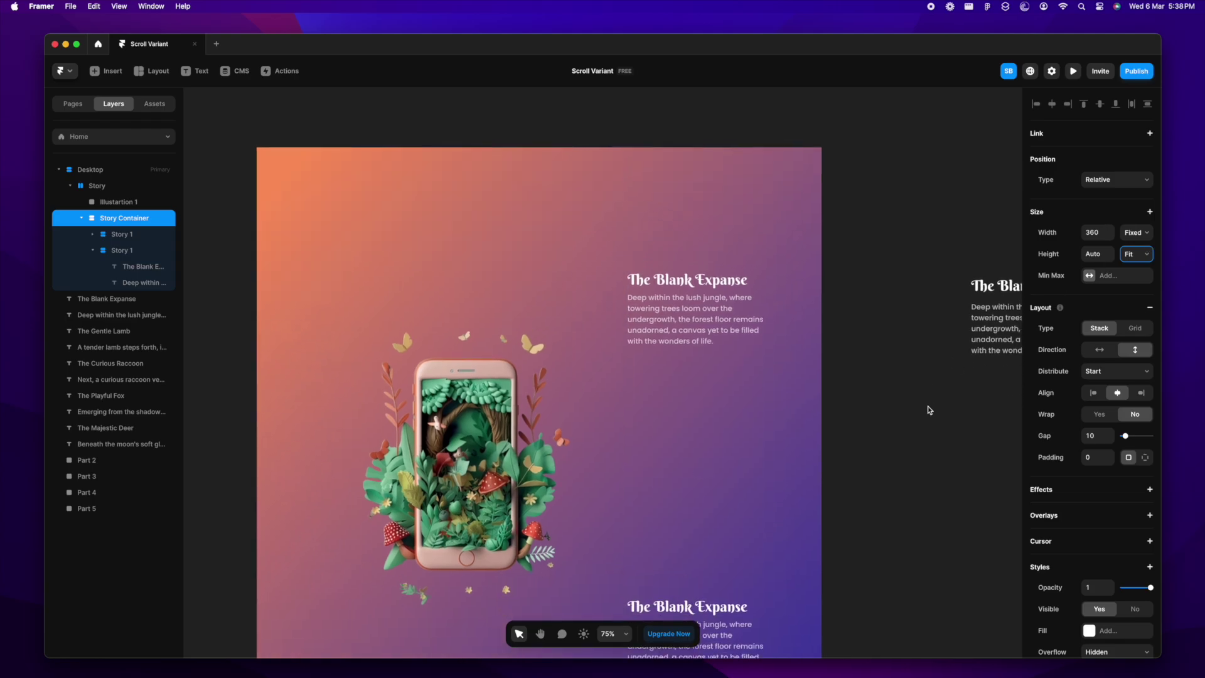
scroll(801, 405, down, 5)
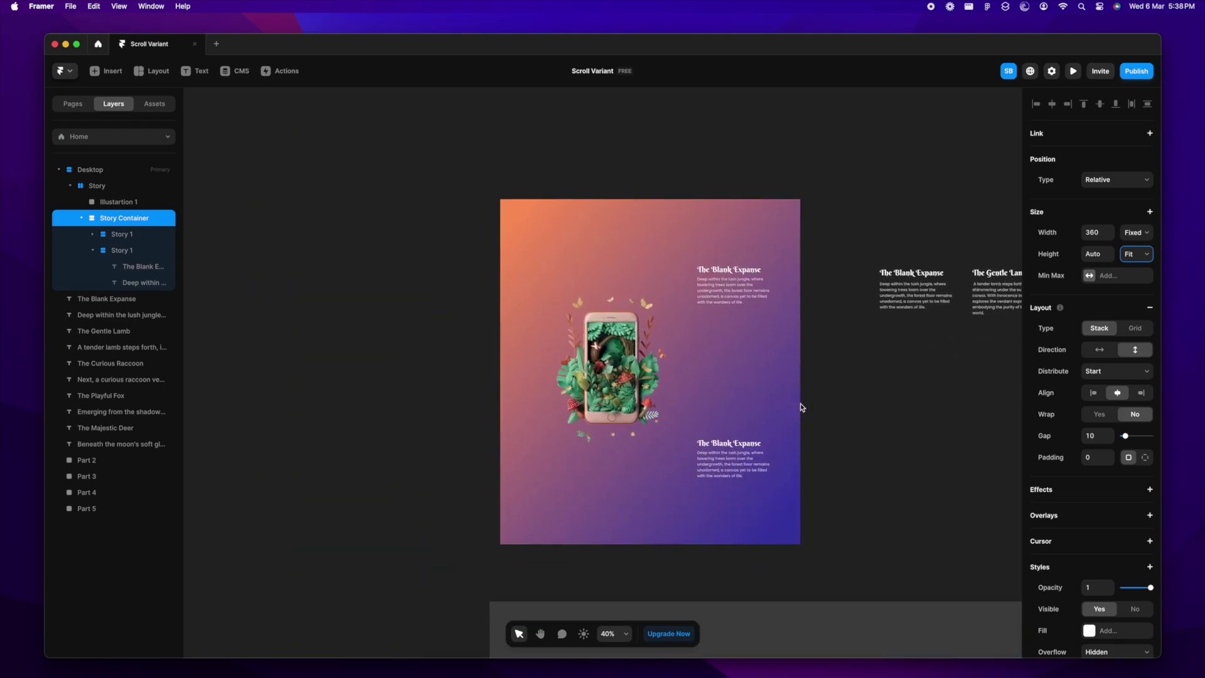
click(845, 433)
- Align the contents of the Story stack to its top edge
scroll(842, 448, down, 2)
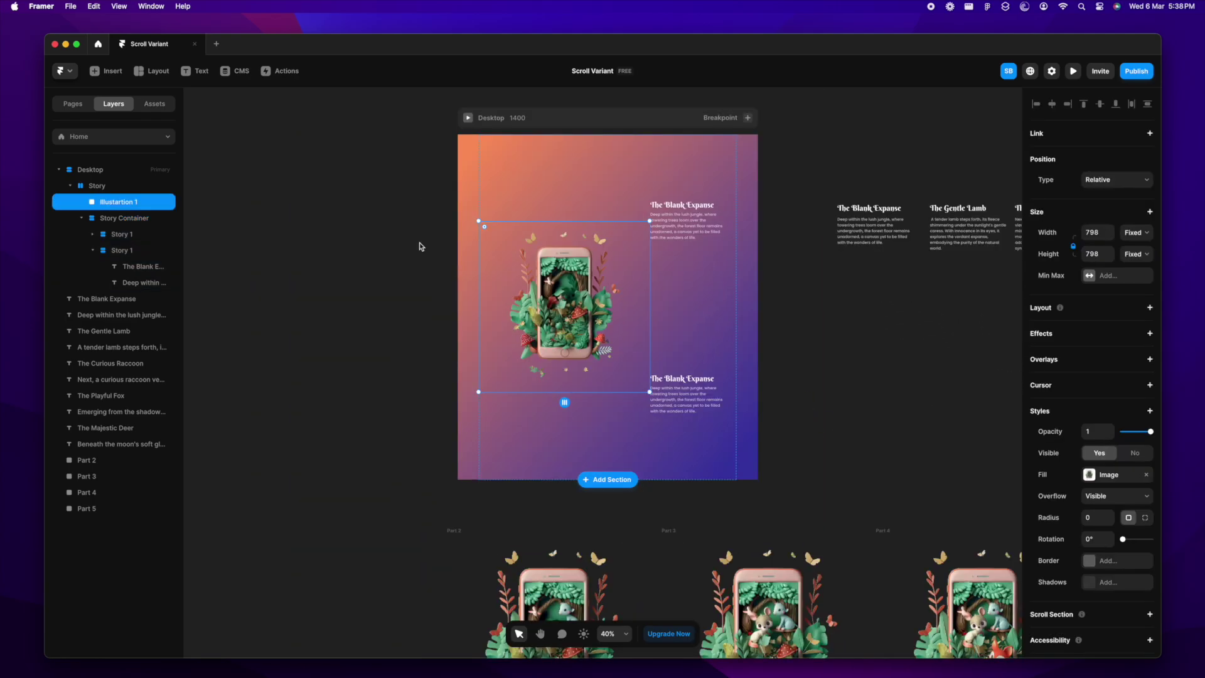
click(109, 186)
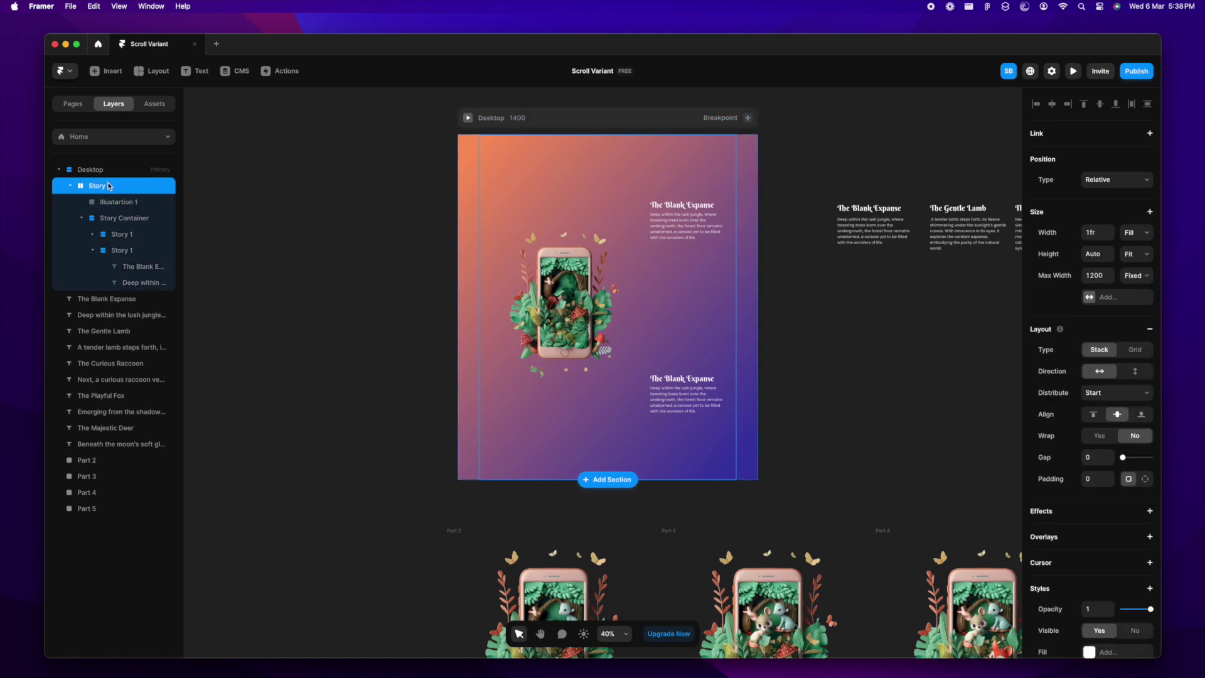
click(1093, 416)
click(865, 375)
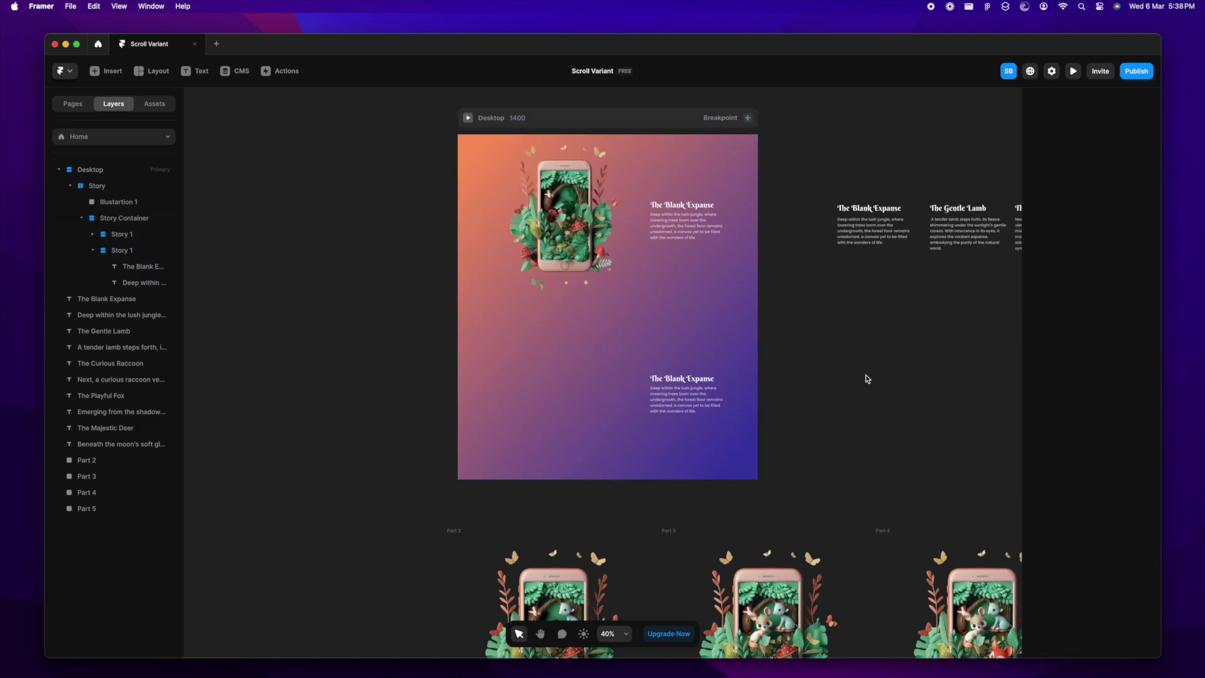
scroll(865, 375, right, 1)
scroll(661, 261, up, 5)
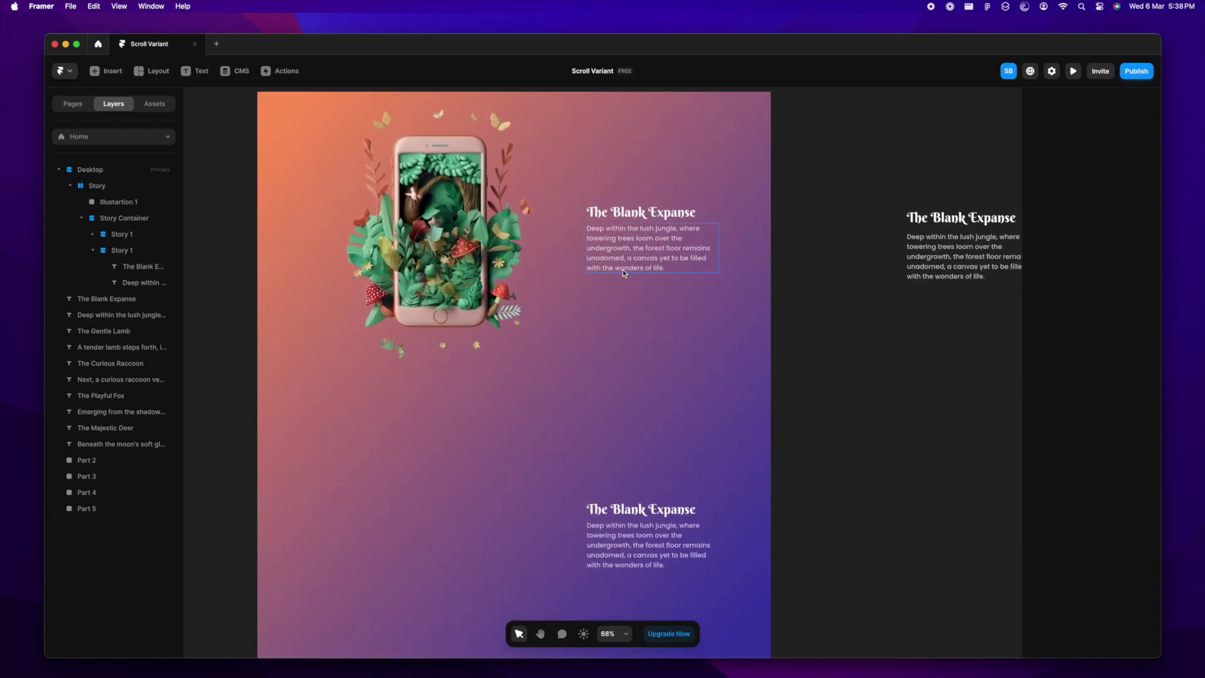
scroll(570, 298, up, 2)
- Preview the page and scroll through it to check how the illustration moves with the story texts
click(437, 308)
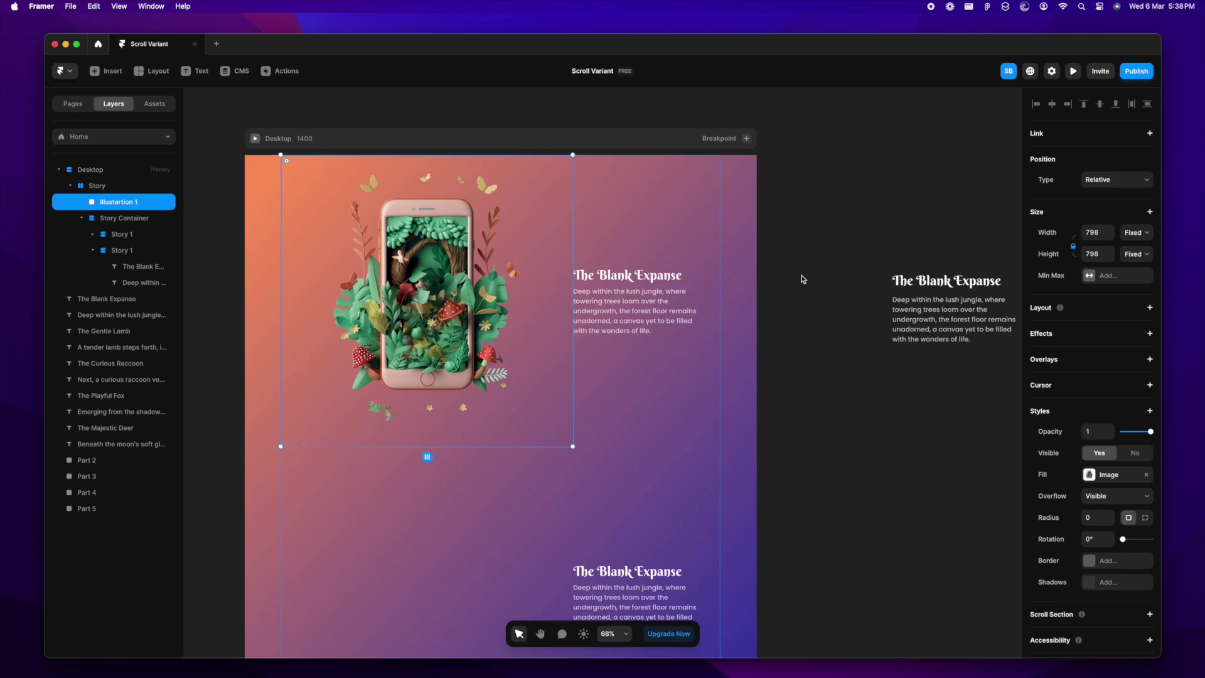
click(781, 265)
click(250, 139)
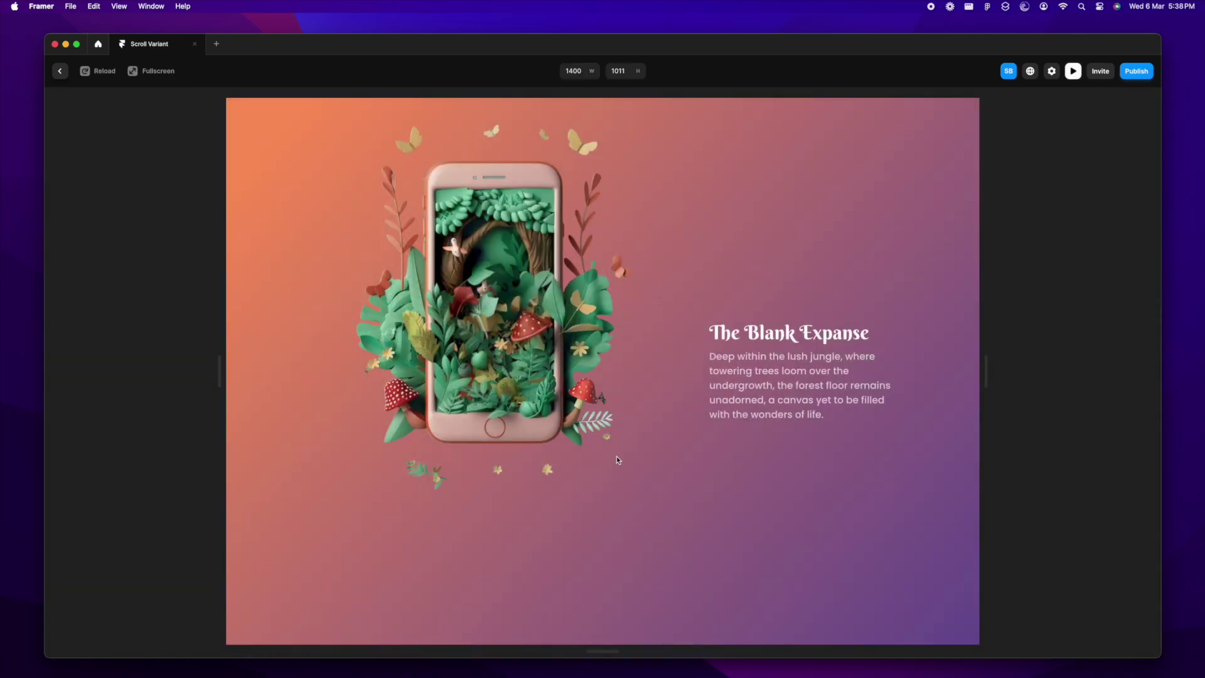
scroll(616, 457, down, 5)
scroll(617, 461, down, 5)
click(1075, 73)
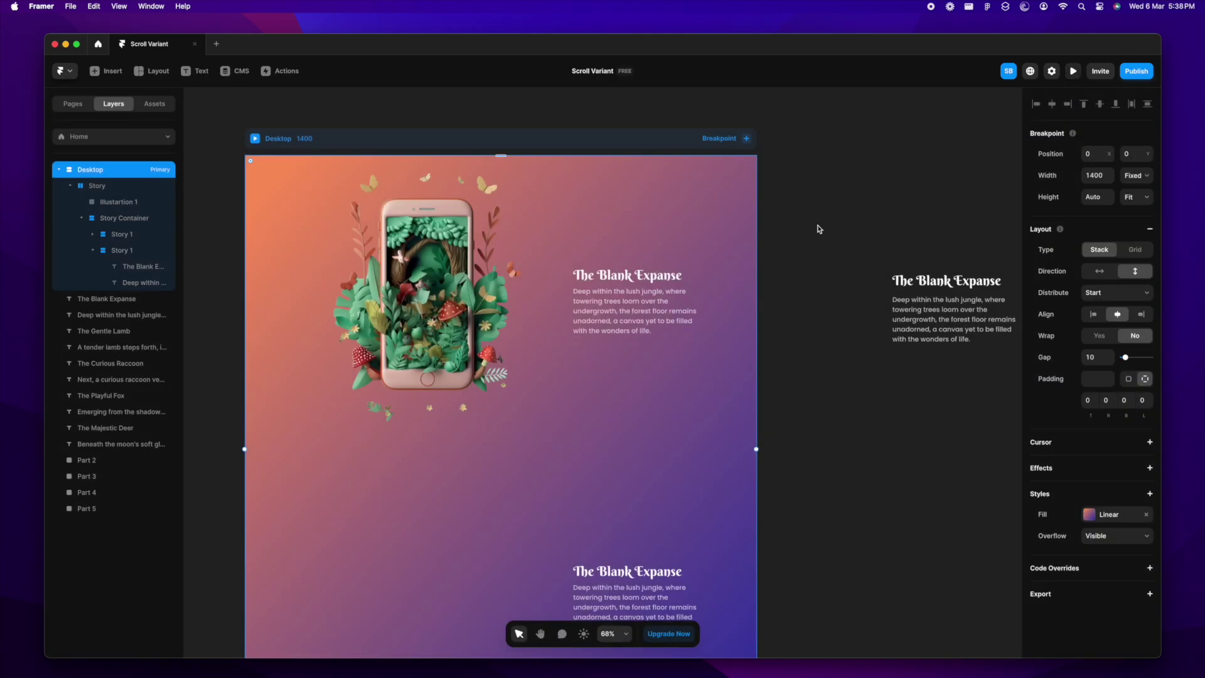
- Set the position type of the Part 1 phone illustration to Sticky
click(604, 247)
click(432, 293)
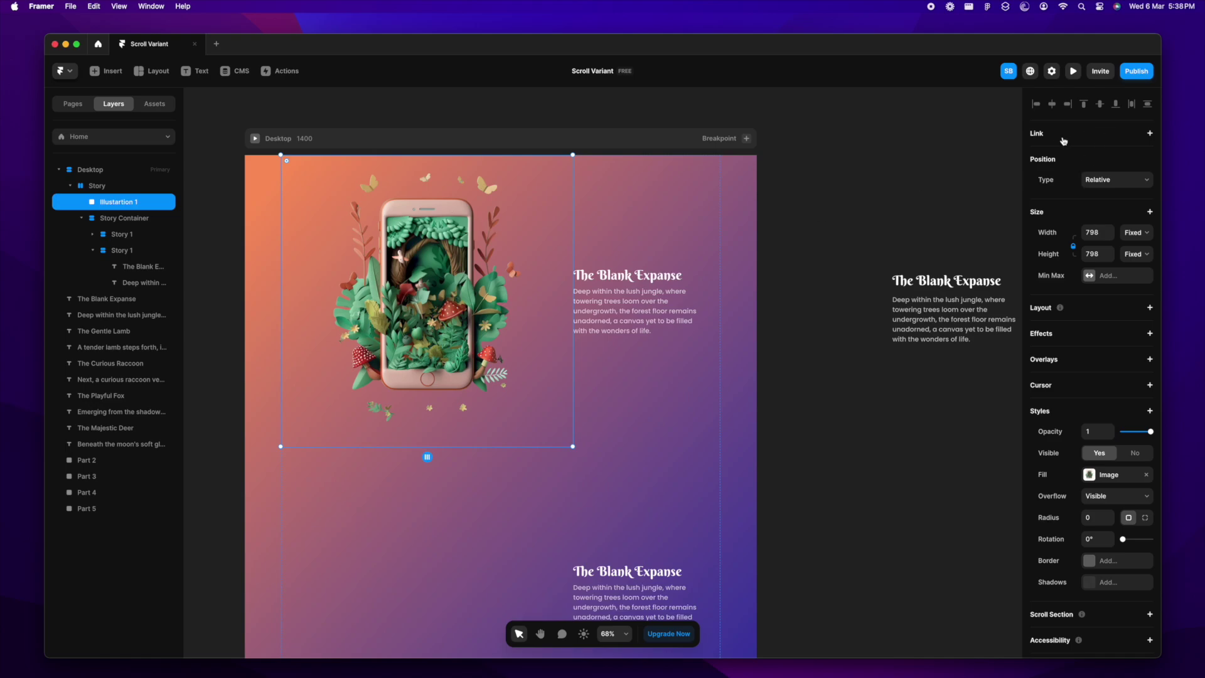
click(1128, 182)
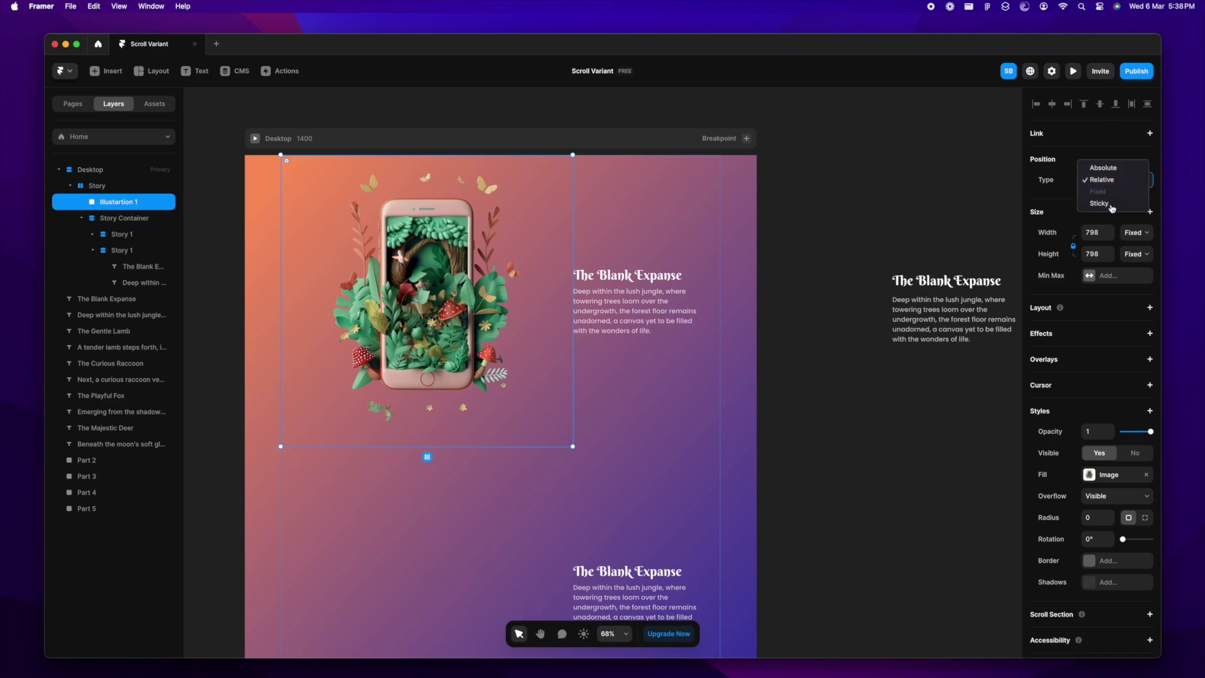
click(1111, 204)
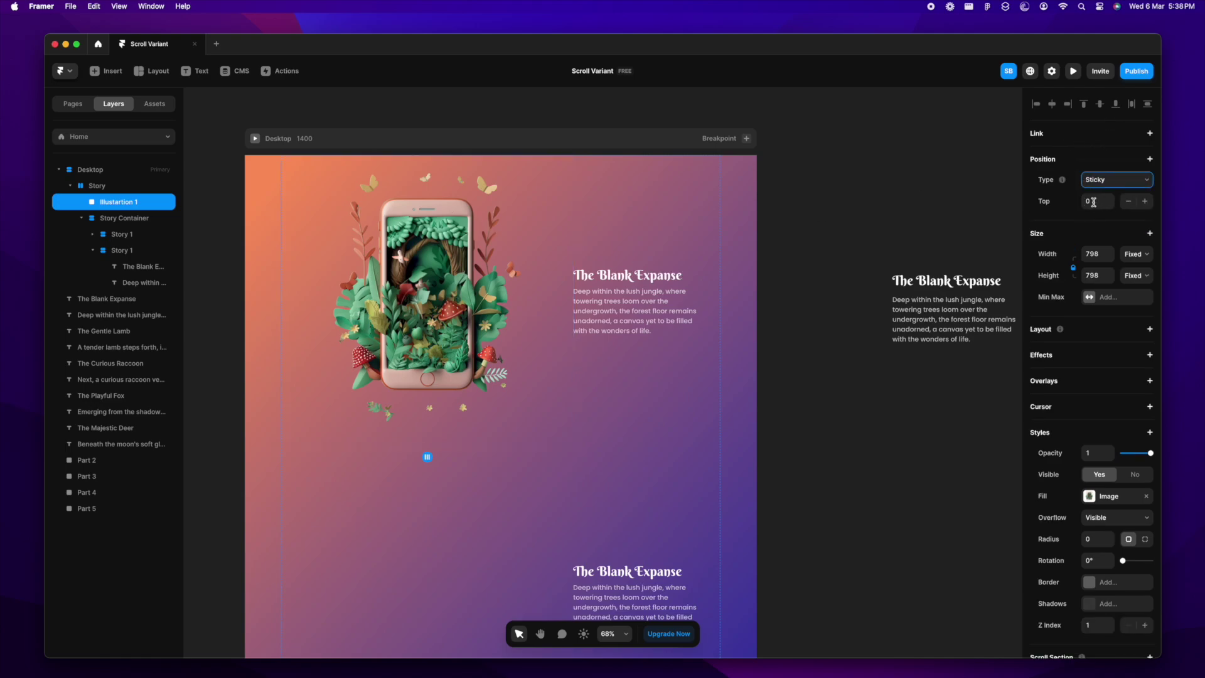
click(923, 189)
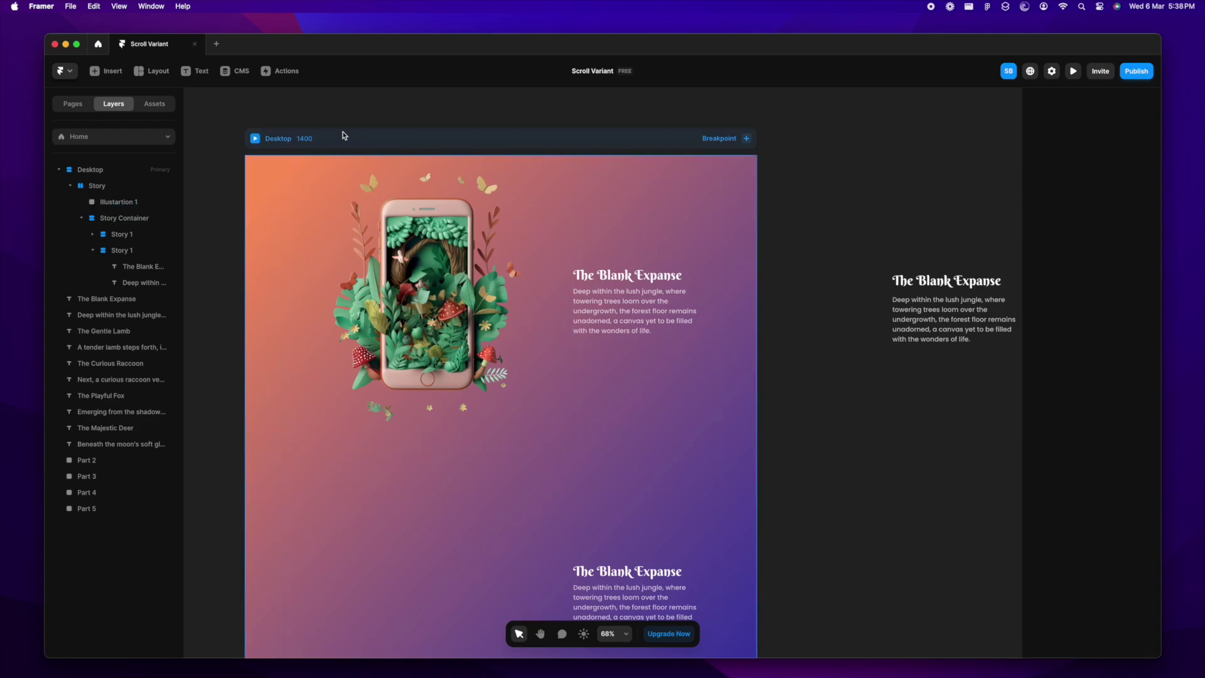
- Preview the page and scroll it to check the illustration's sticky behaviour, then return to the canvas
click(255, 138)
scroll(644, 416, down, 5)
scroll(644, 416, up, 5)
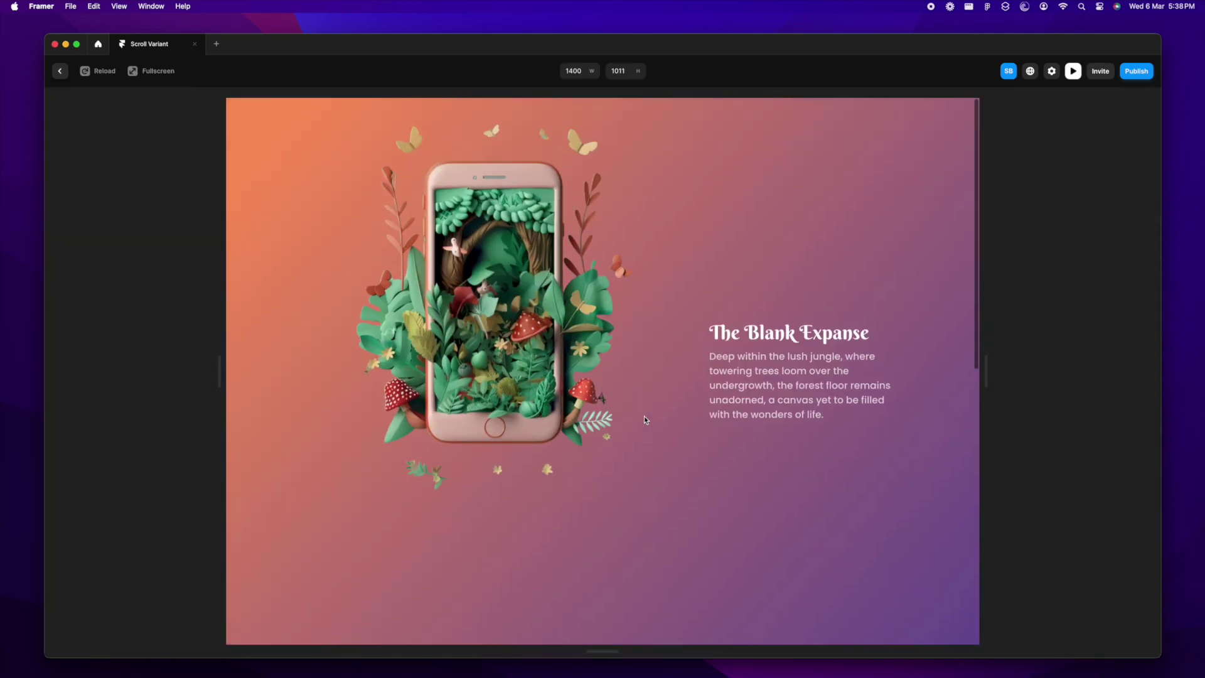
key(Escape)
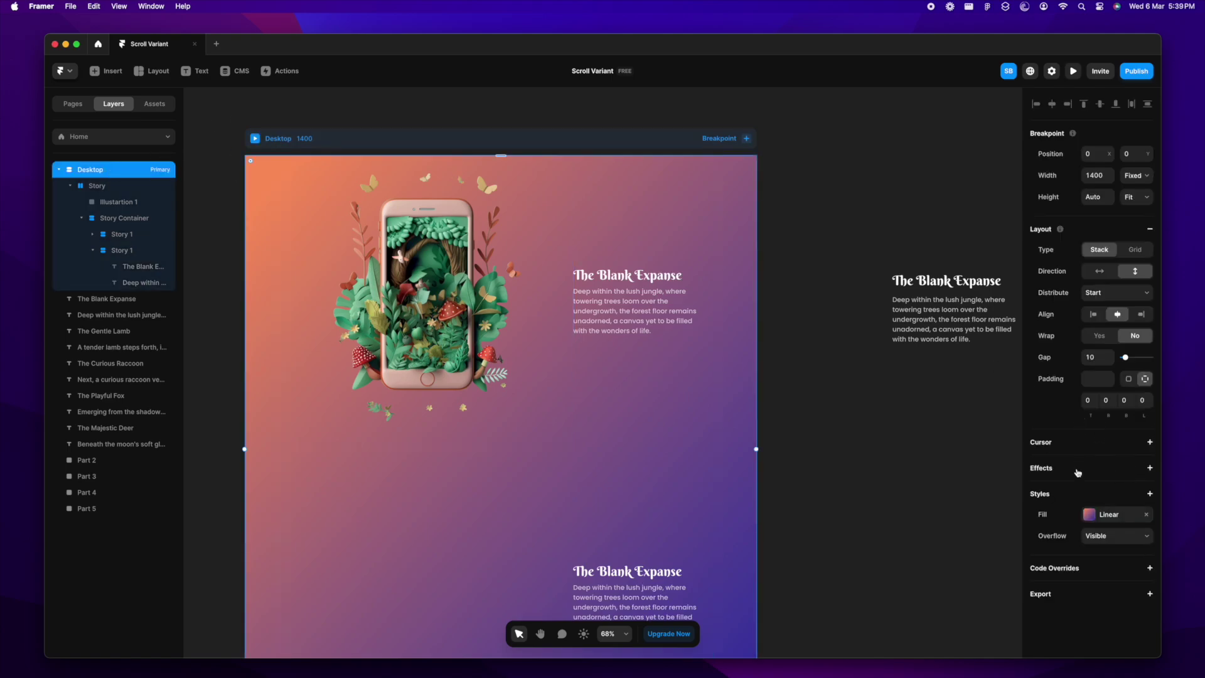
- Check the Desktop frame's overflow setting and set the Story stack's overflow to Visible
click(1112, 534)
click(1112, 540)
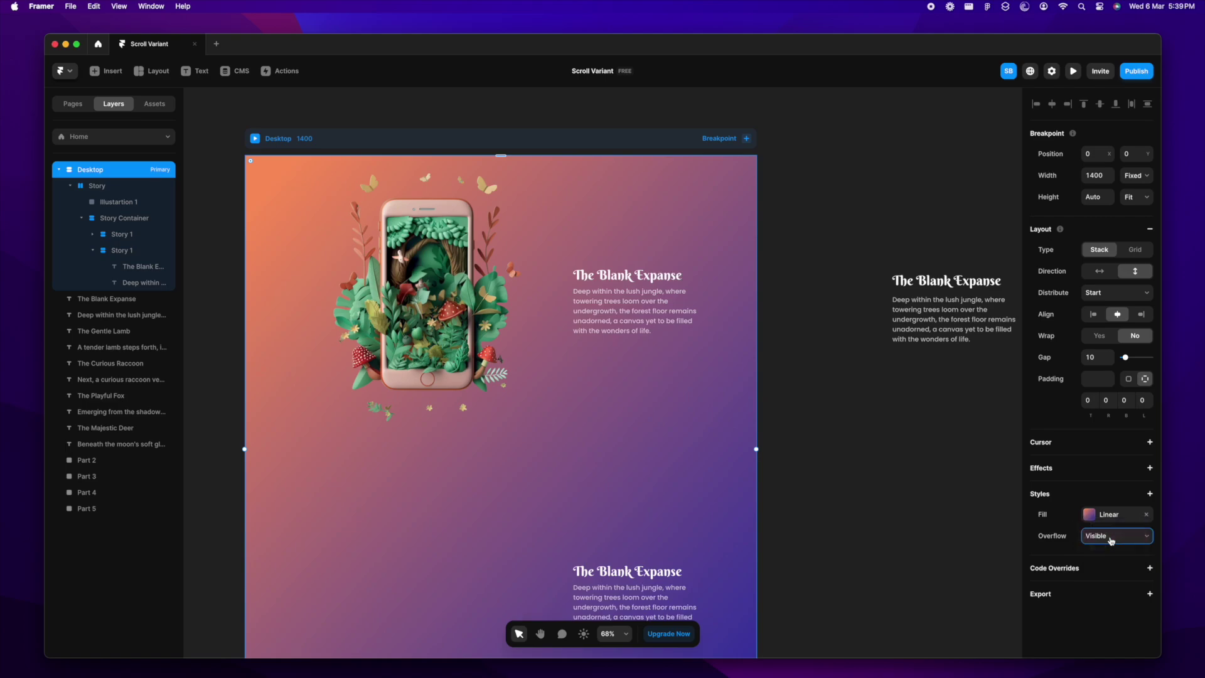
click(107, 188)
scroll(1059, 423, down, 5)
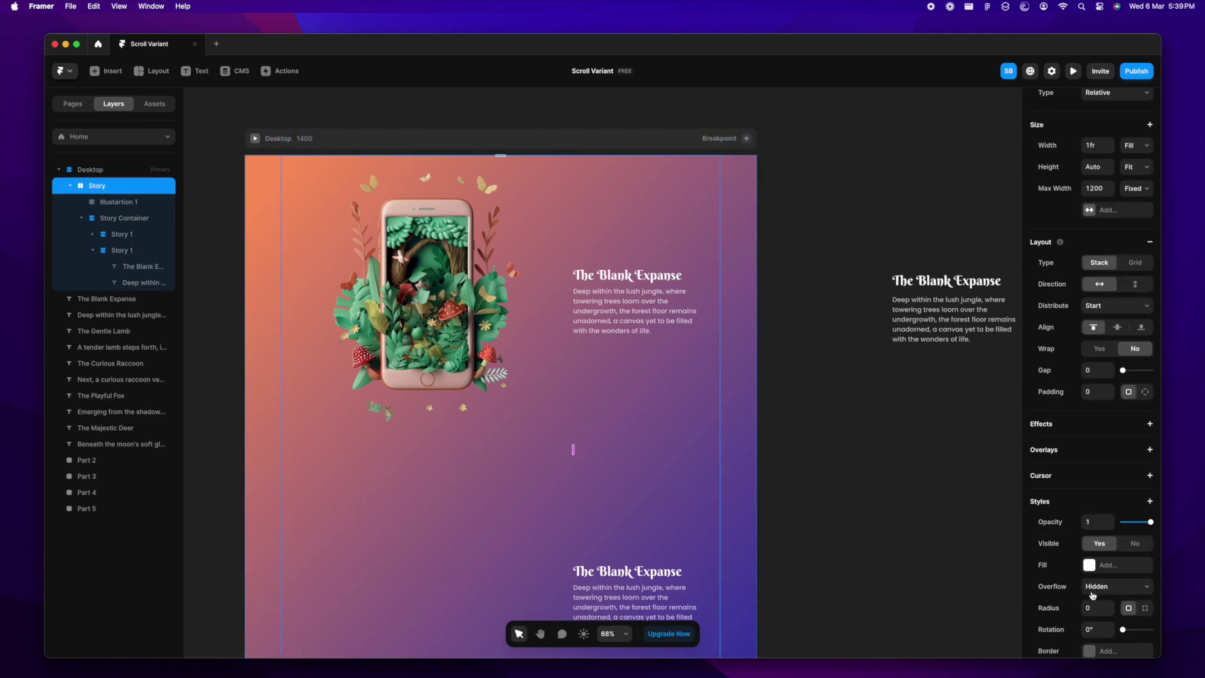
click(1121, 502)
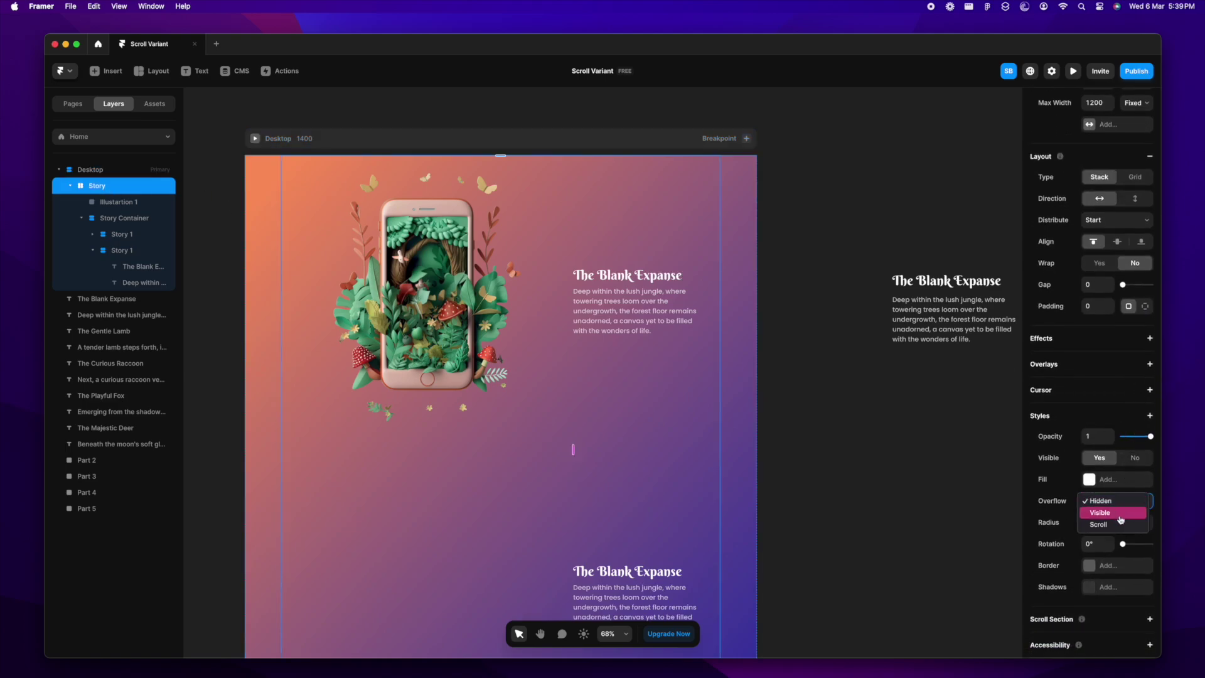
click(1120, 513)
click(884, 499)
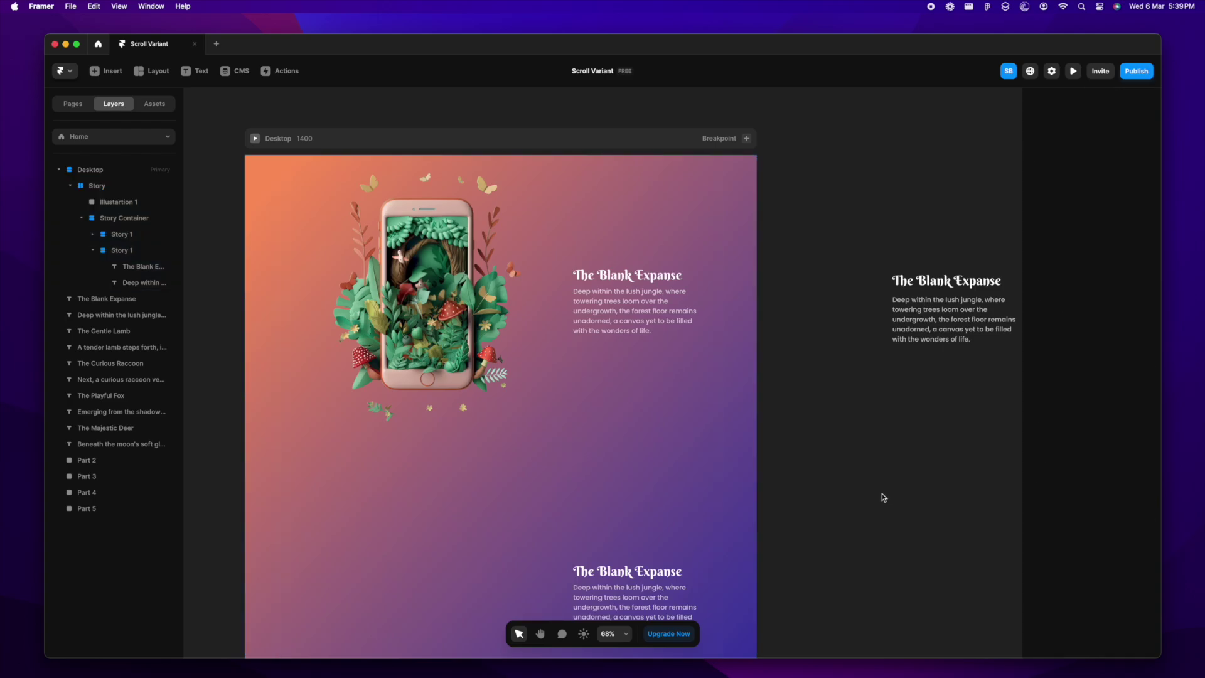
- Preview the page by scrolling it at the default height and again with the preview shortened to 750 px
click(1073, 74)
scroll(738, 425, down, 5)
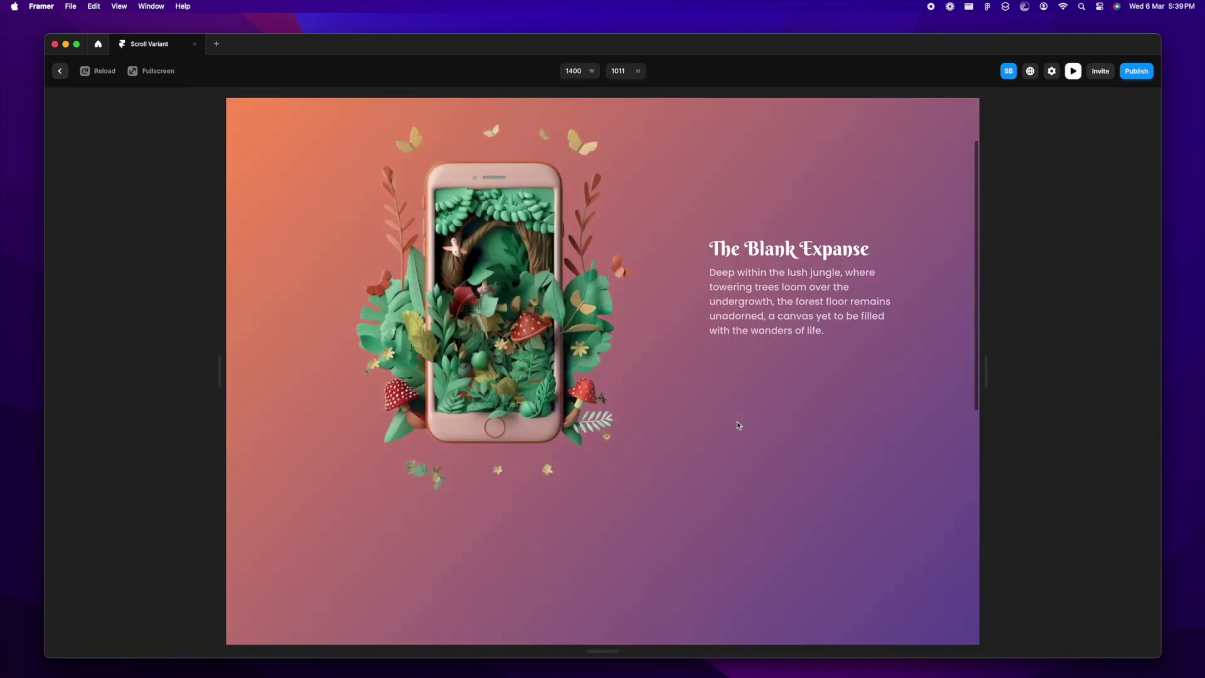
scroll(739, 426, down, 5)
scroll(739, 425, up, 5)
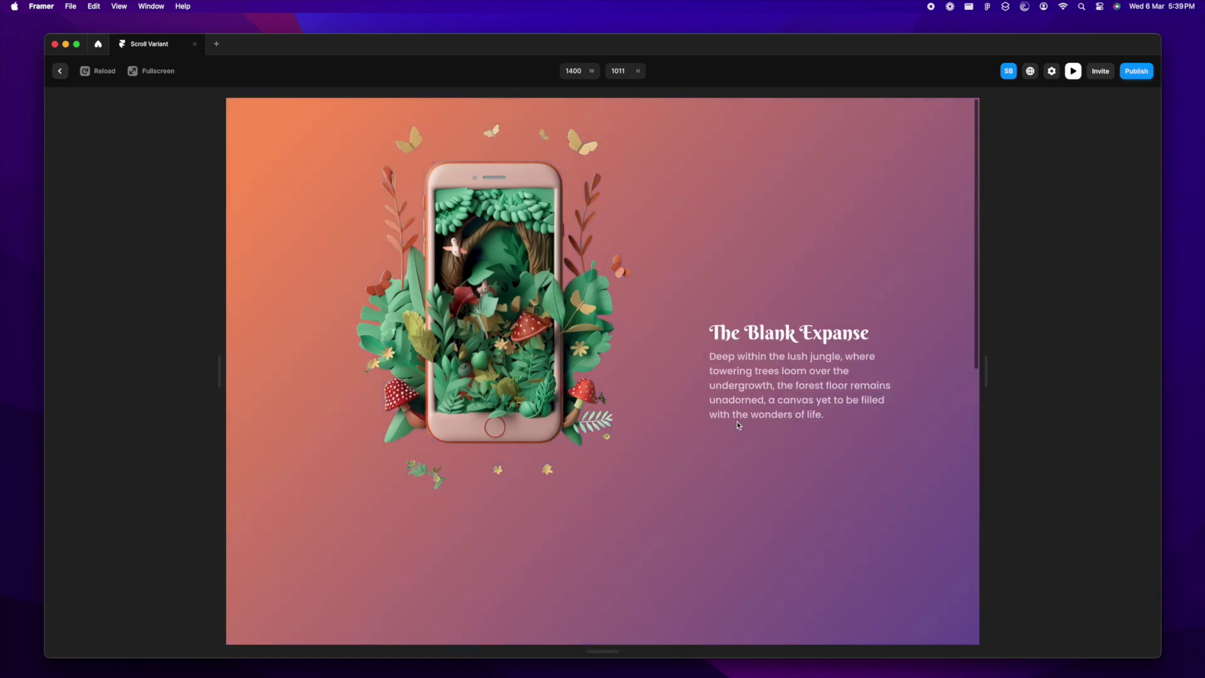
drag(595, 654, 598, 581)
scroll(728, 492, down, 5)
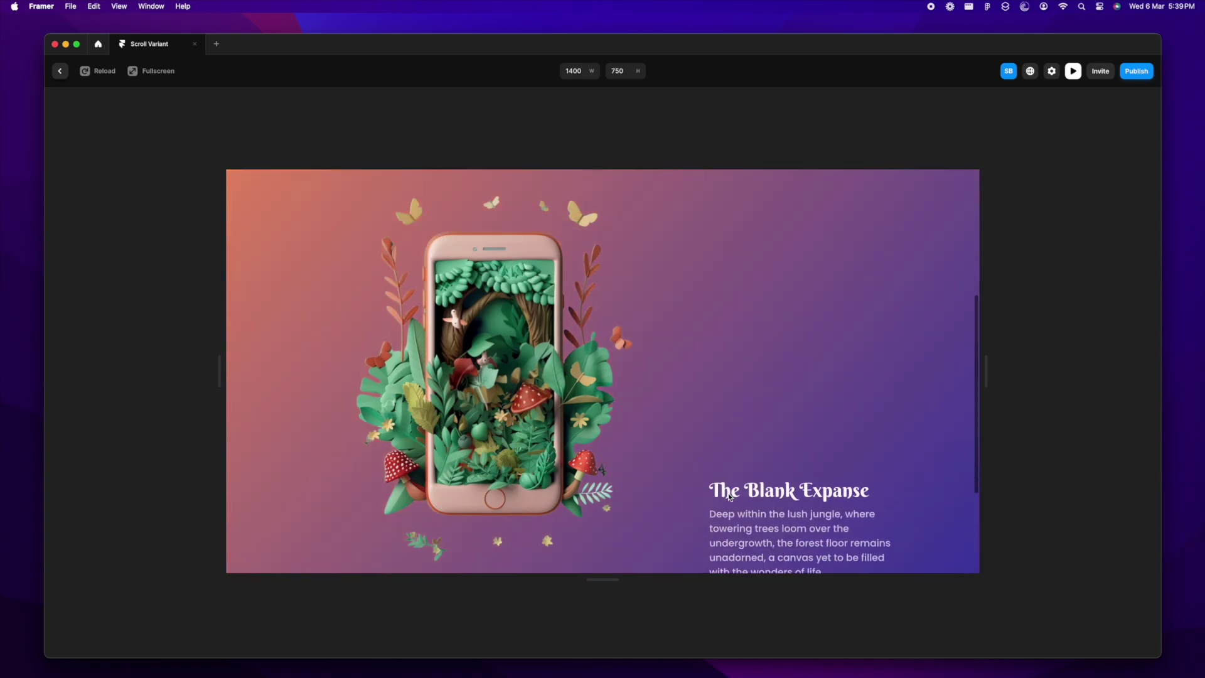
scroll(729, 493, up, 5)
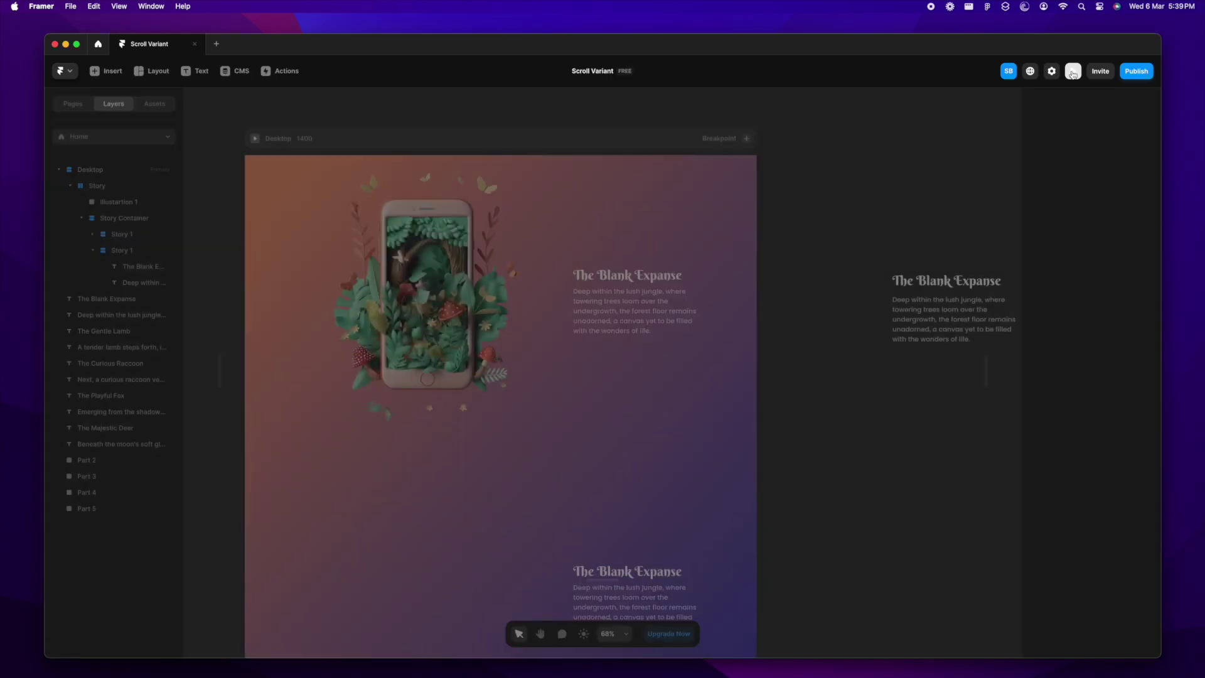
click(1073, 71)
- Create a component named Illustration 1 from the sticky phone illustration in the Story stack
scroll(830, 295, down, 5)
scroll(828, 294, down, 3)
scroll(827, 293, right, 3)
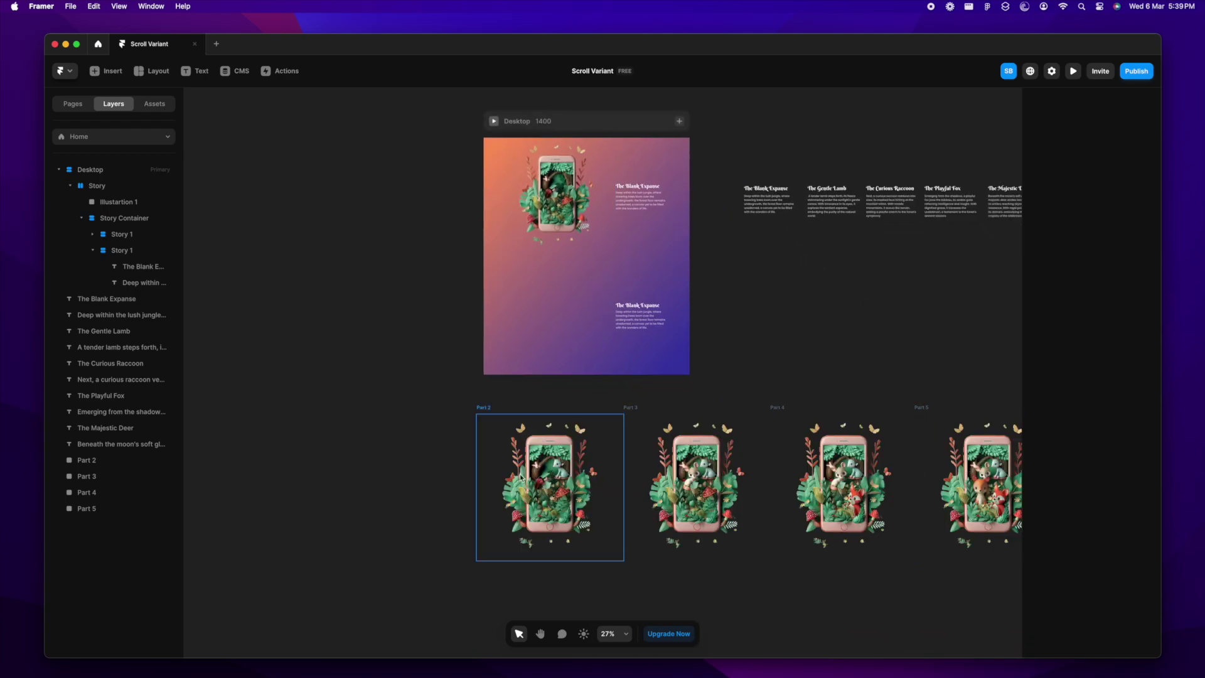
scroll(514, 465, down, 3)
scroll(529, 322, up, 10)
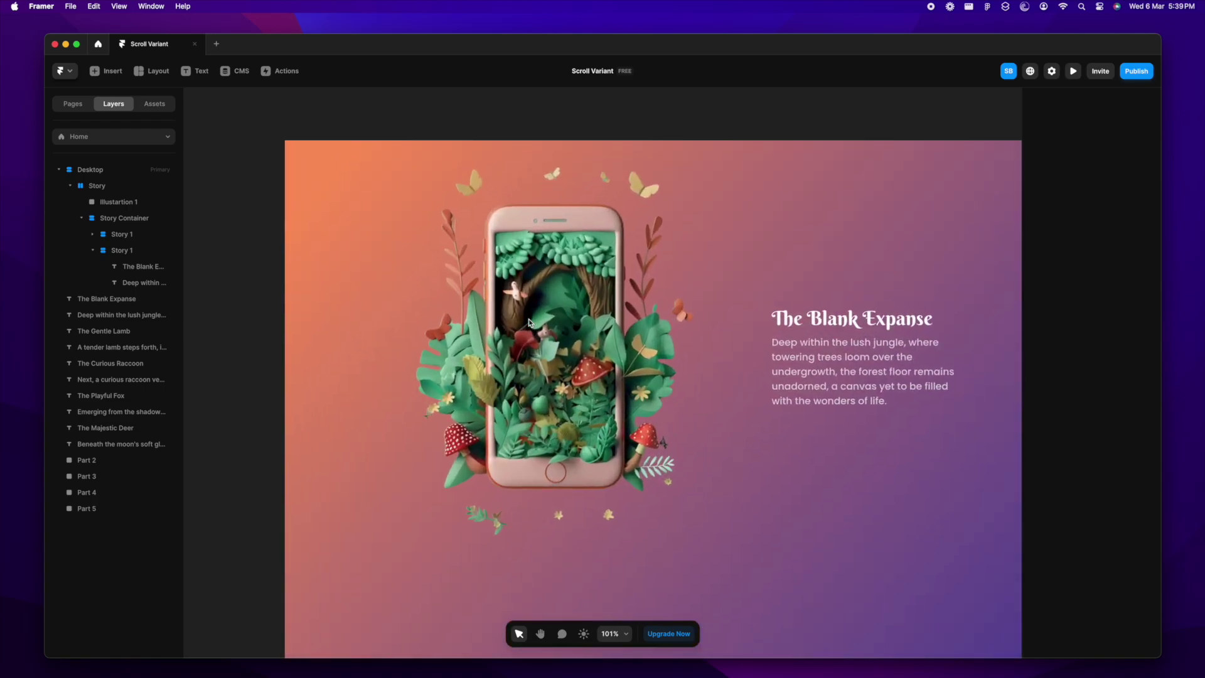
click(567, 358)
right_click(567, 359)
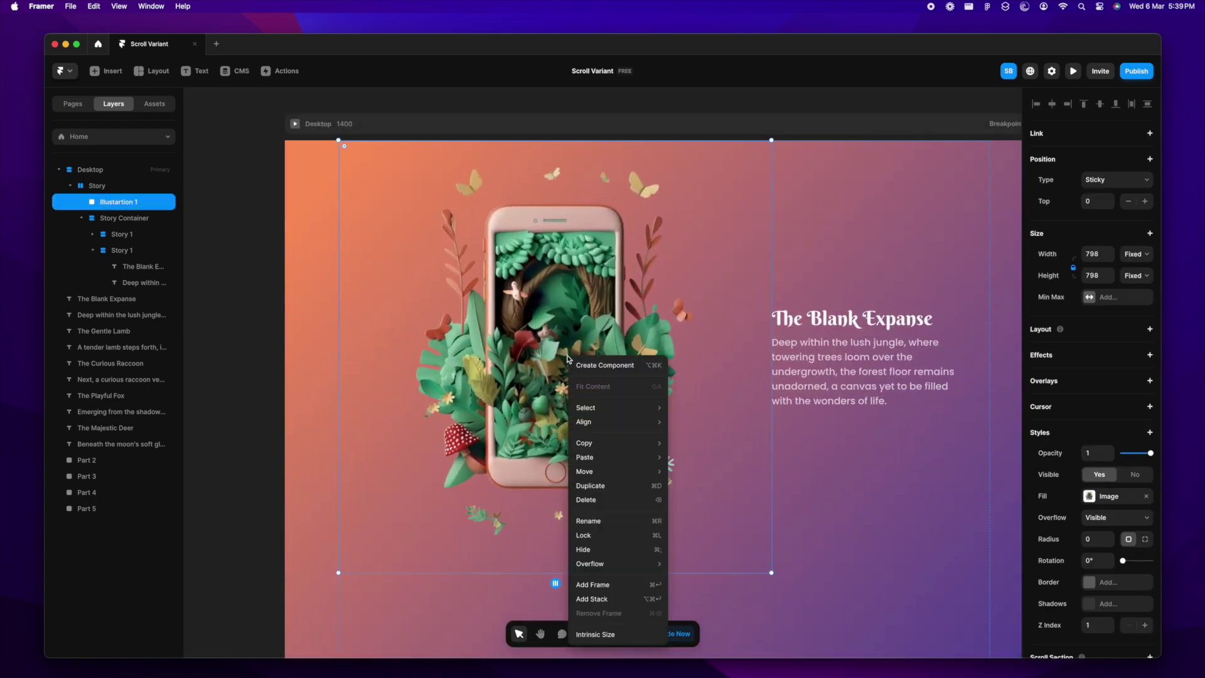
click(606, 364)
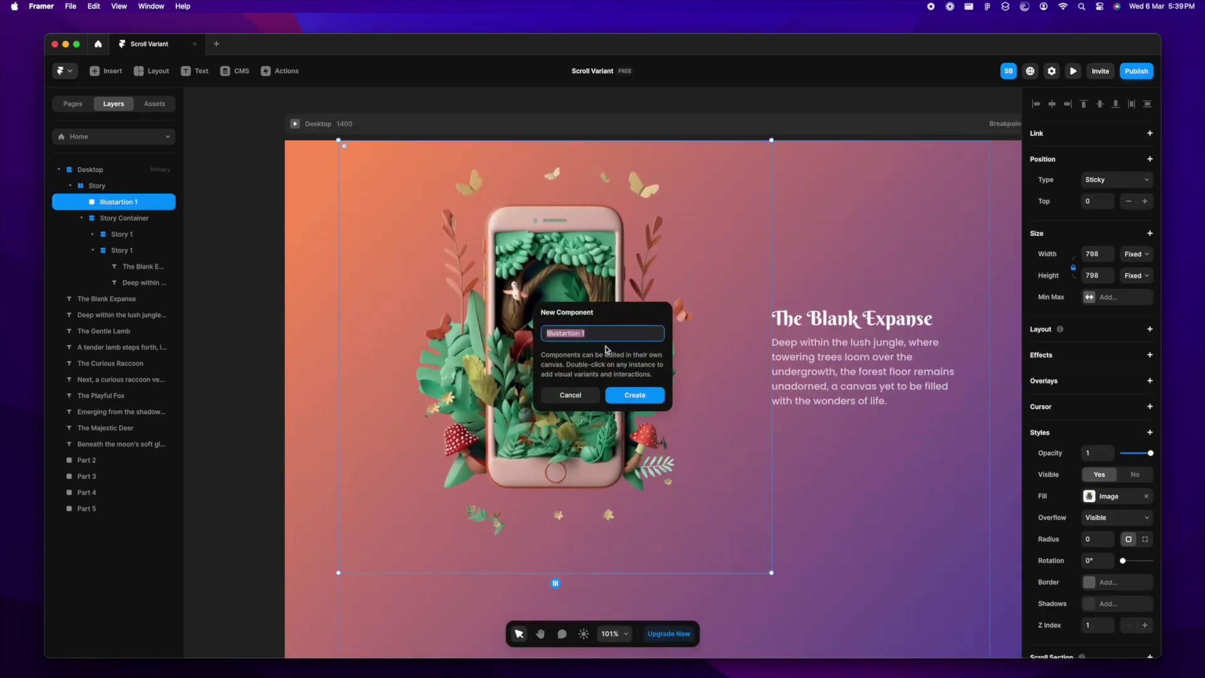
click(580, 335)
drag(580, 335, 546, 333)
key(BackSpace)
click(634, 394)
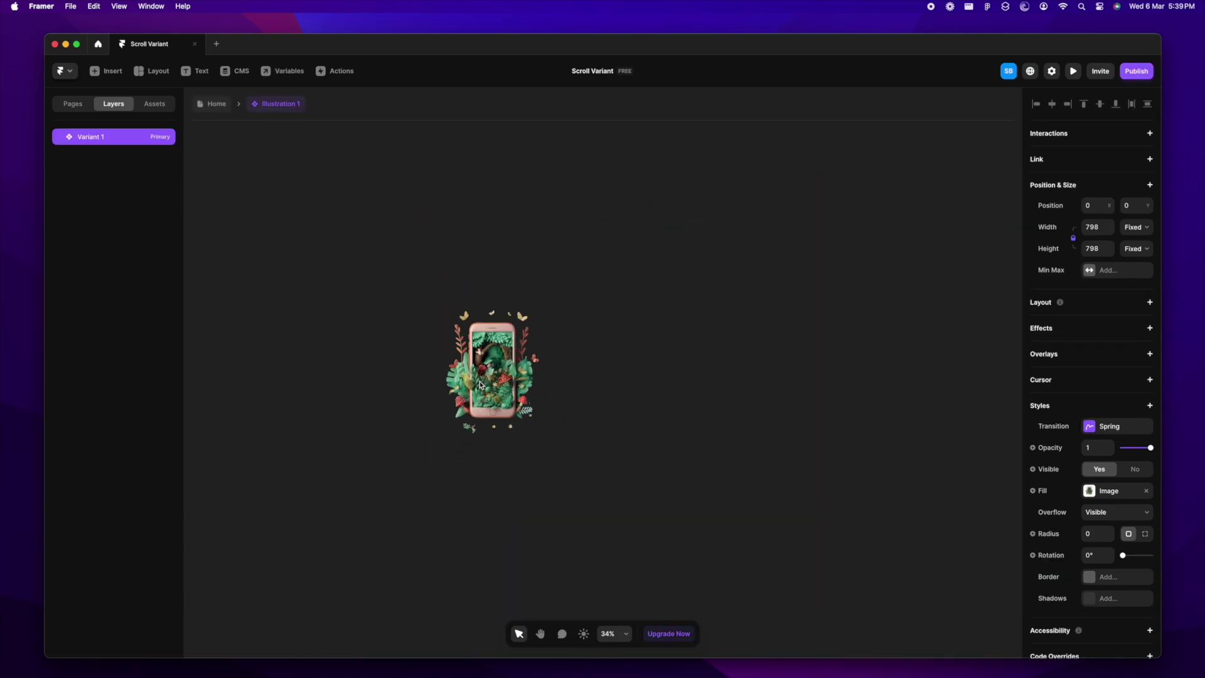
- Copy the Part 2 to Part 5 illustrations from Home into the Illustration 1 component, placing them below the primary variant
click(214, 108)
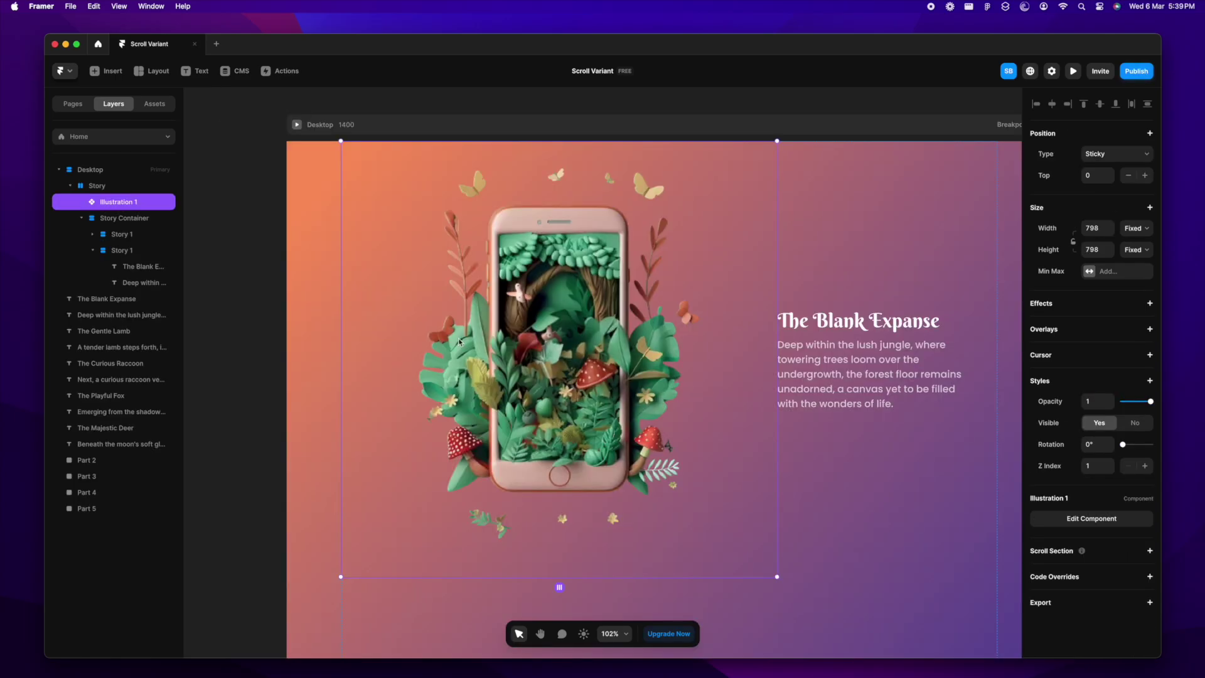
drag(341, 390, 837, 521)
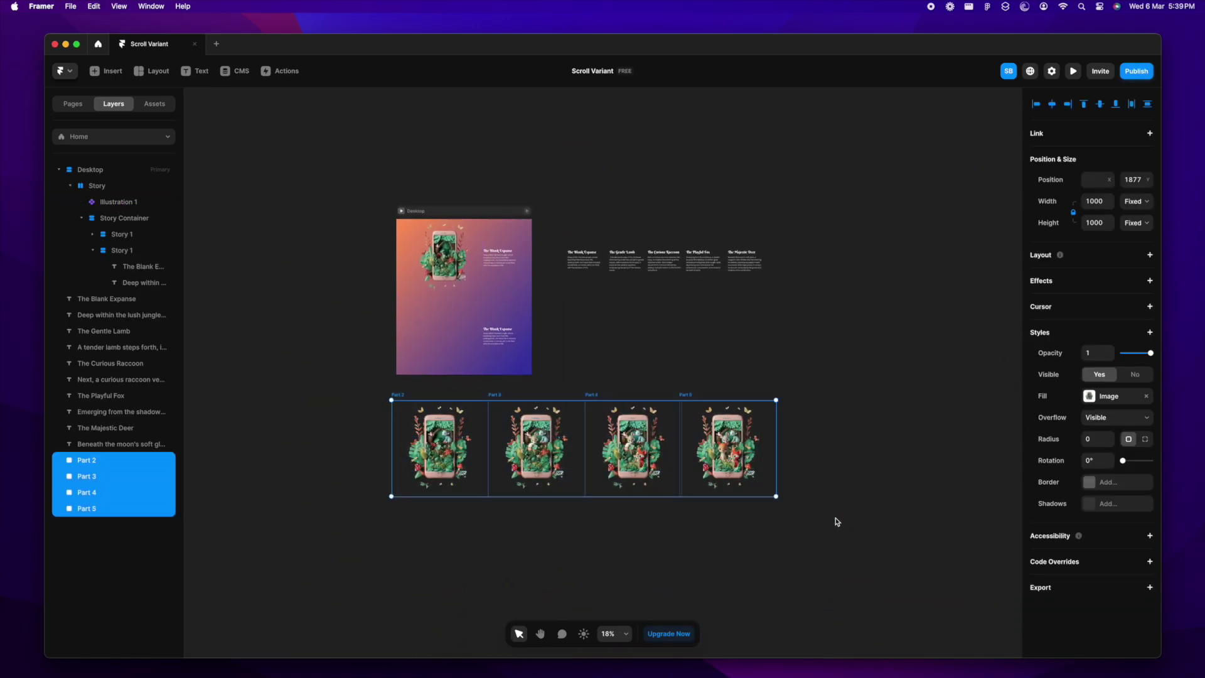
click(155, 105)
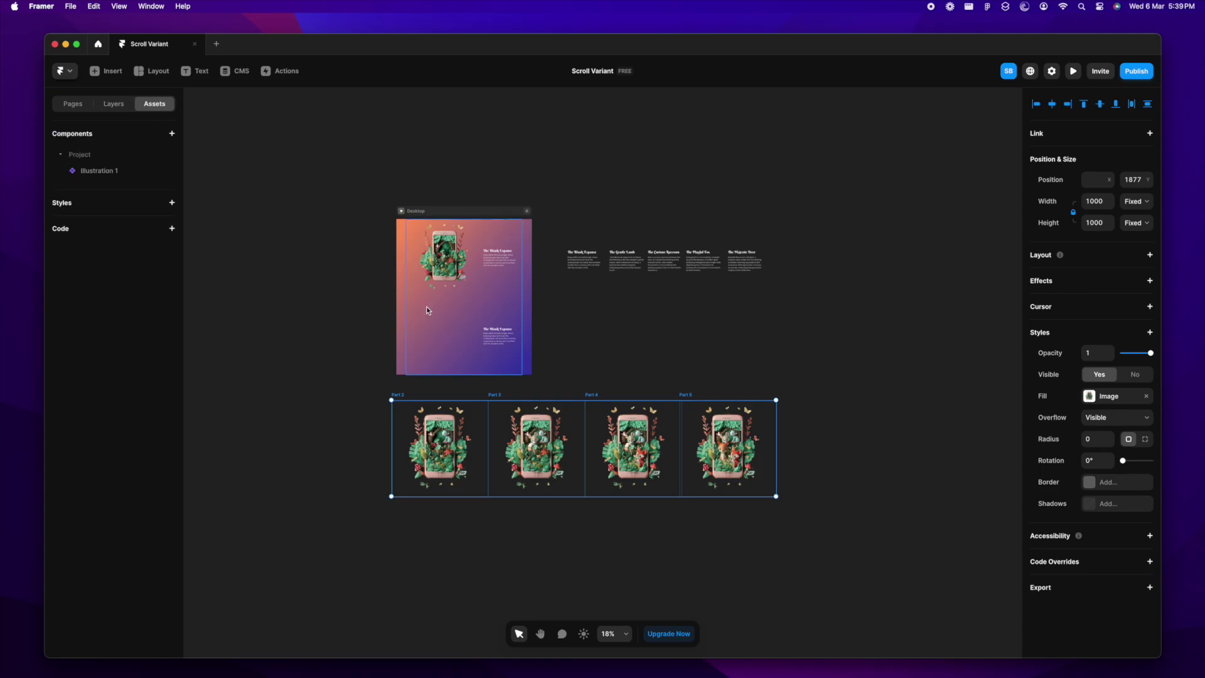
click(106, 172)
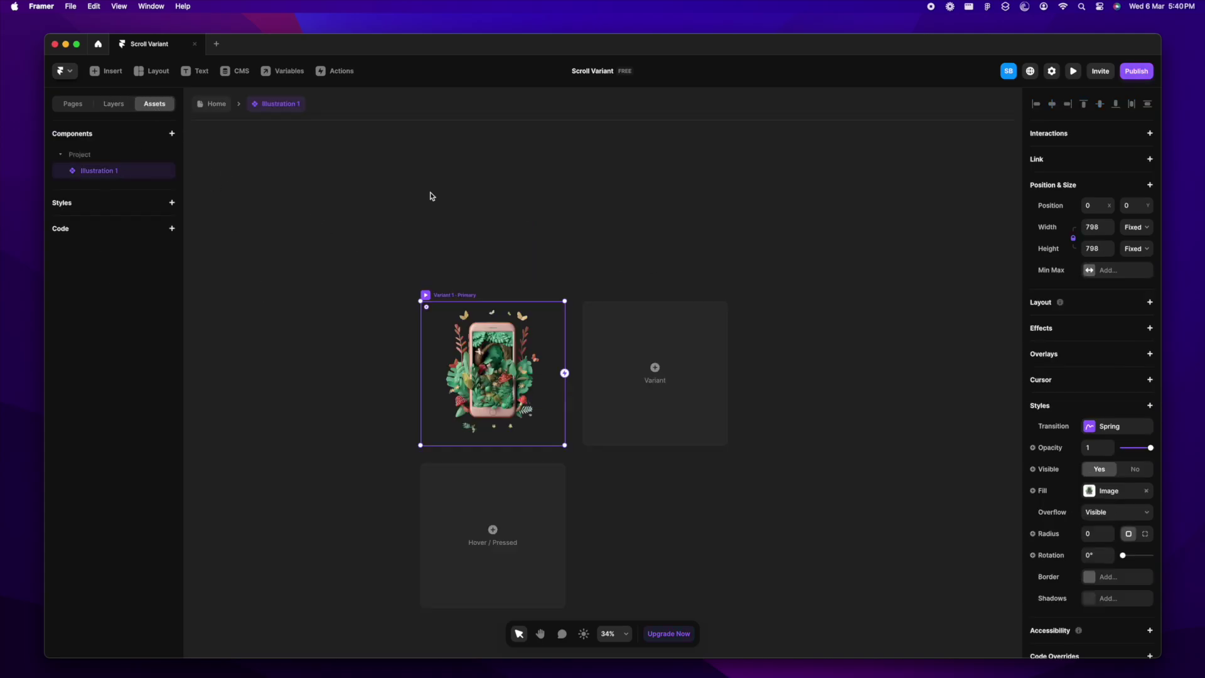
key(super+v)
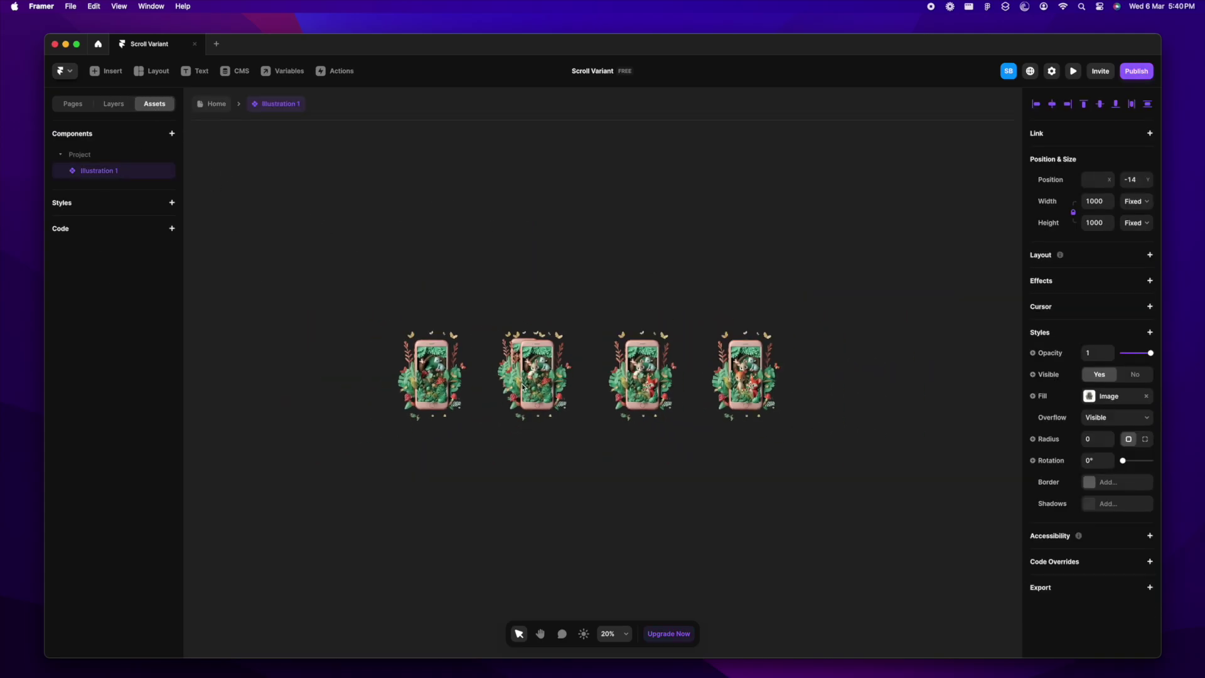
drag(525, 386, 646, 520)
click(595, 420)
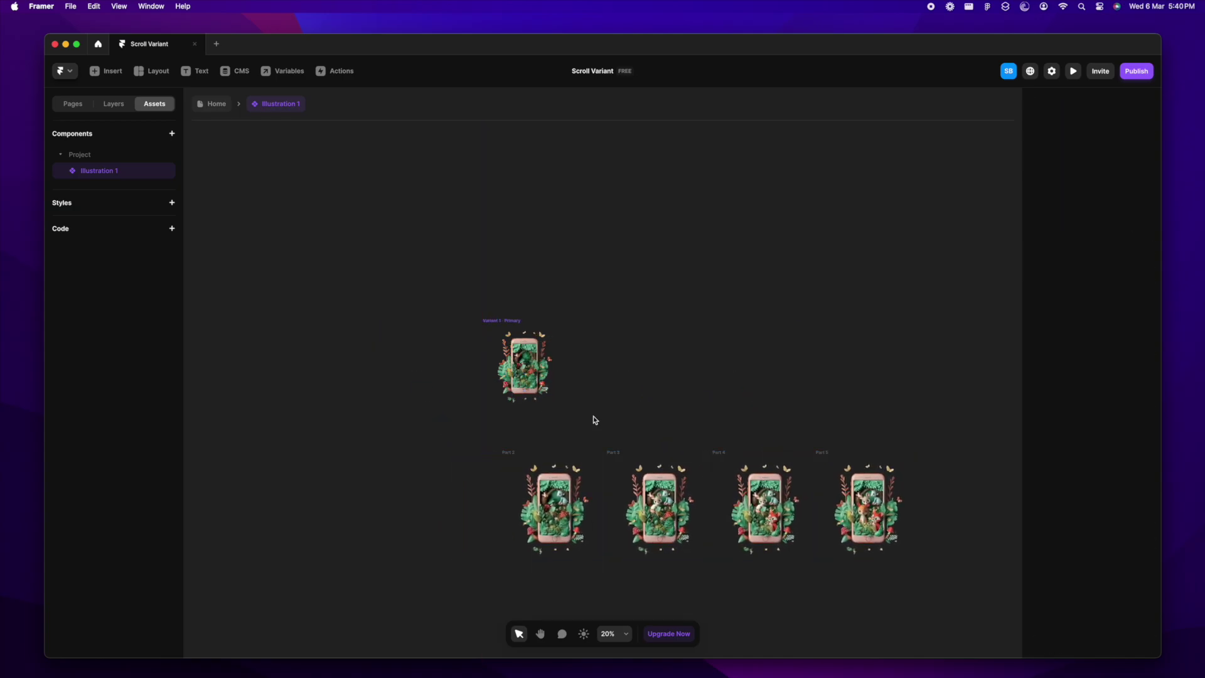
- Select the Part 2, Part 3, Part 4 and Part 5 illustrations and resize them all to 798 by 798
scroll(595, 420, up, 5)
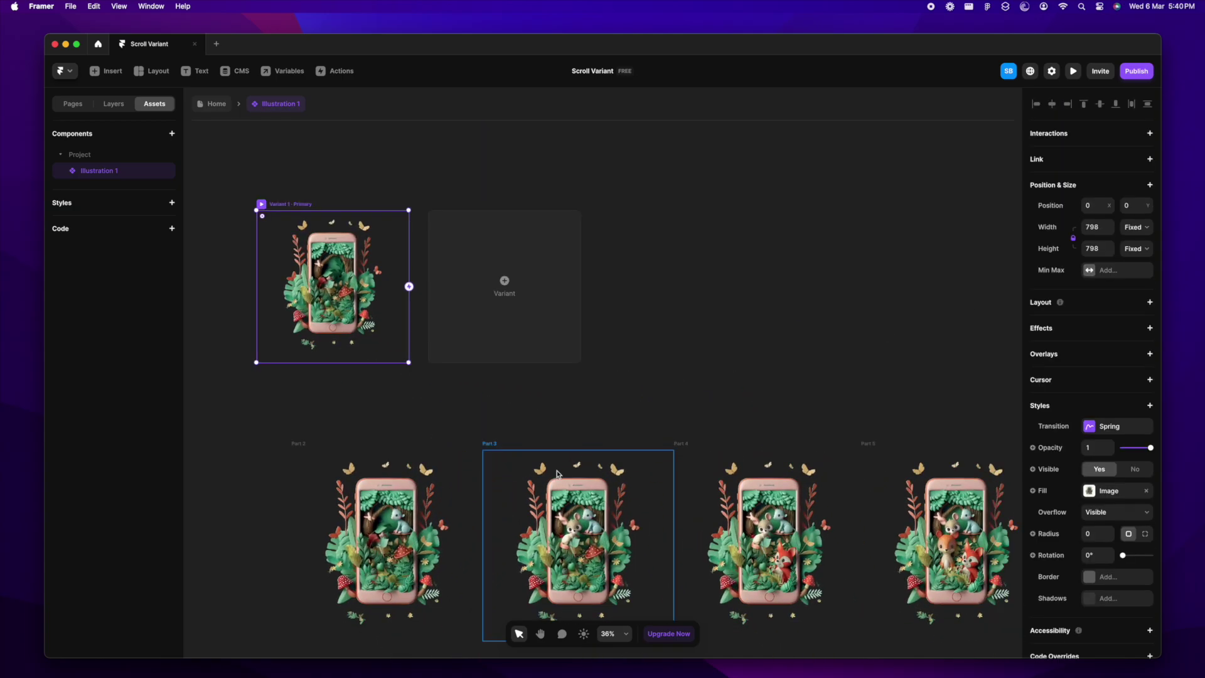
click(399, 537)
shift+click(585, 523)
shift+click(774, 510)
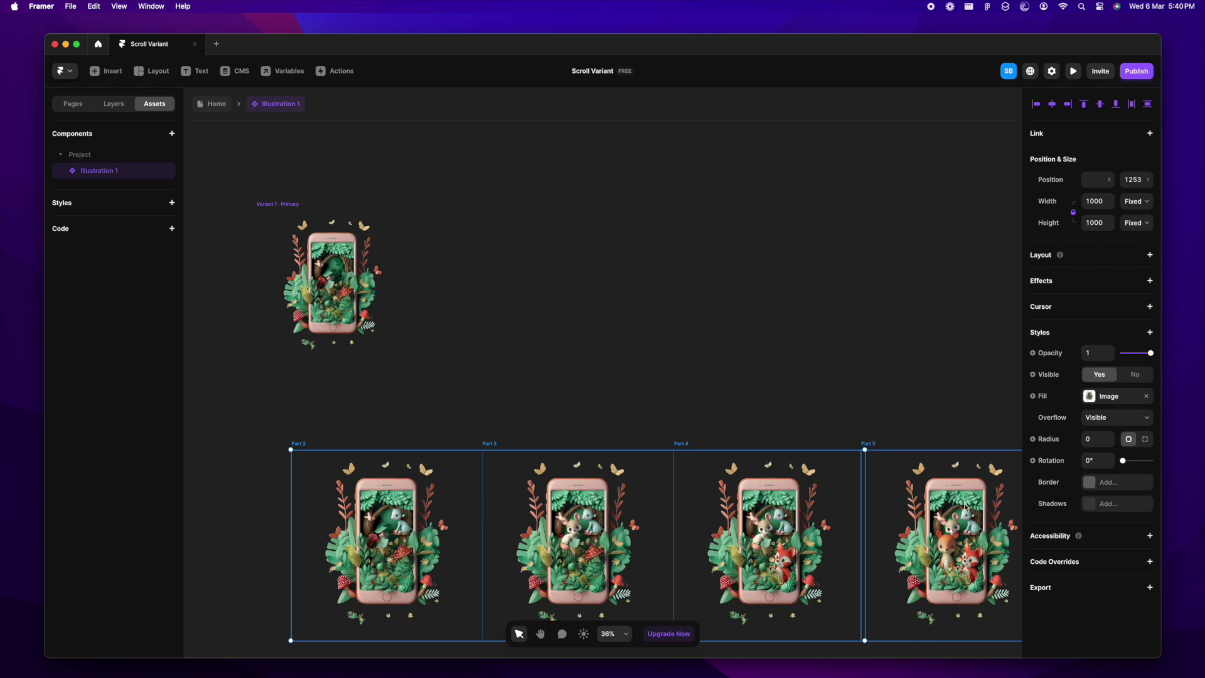
shift+click(965, 507)
scroll(964, 506, down, 3)
click(1097, 202)
text(798)
key(Return)
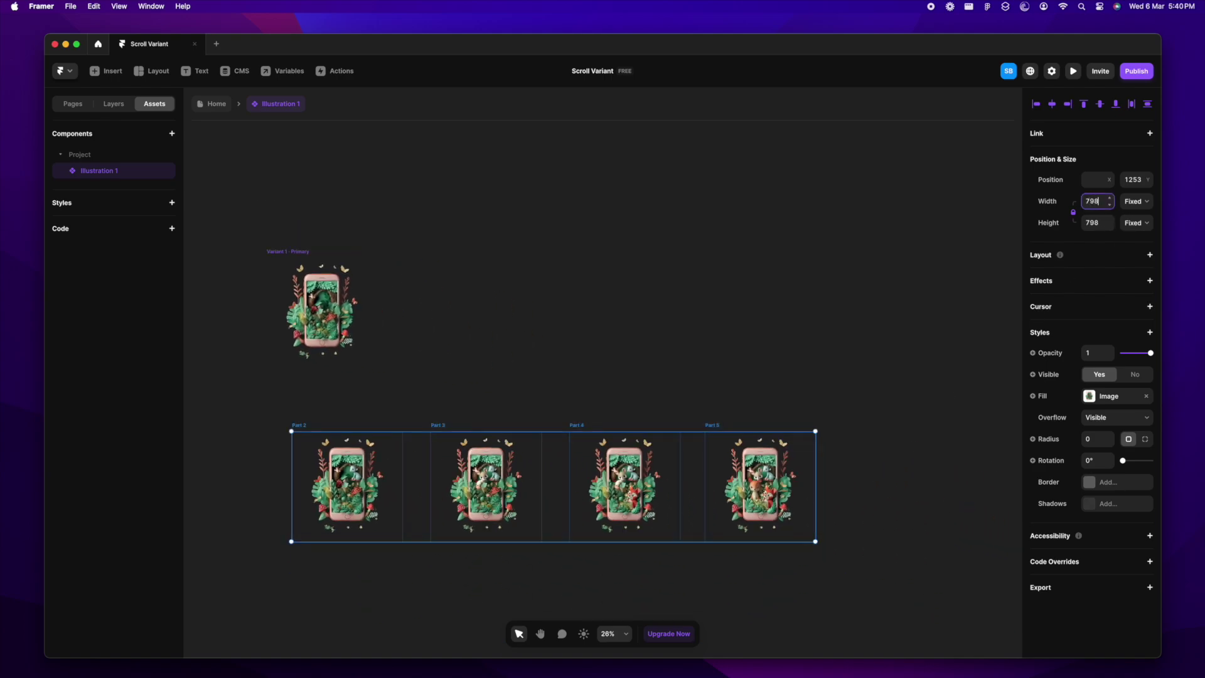
- Add a second variant to Illustration 1 and copy the Part 2 illustration into it
click(460, 343)
scroll(460, 344, left, 1)
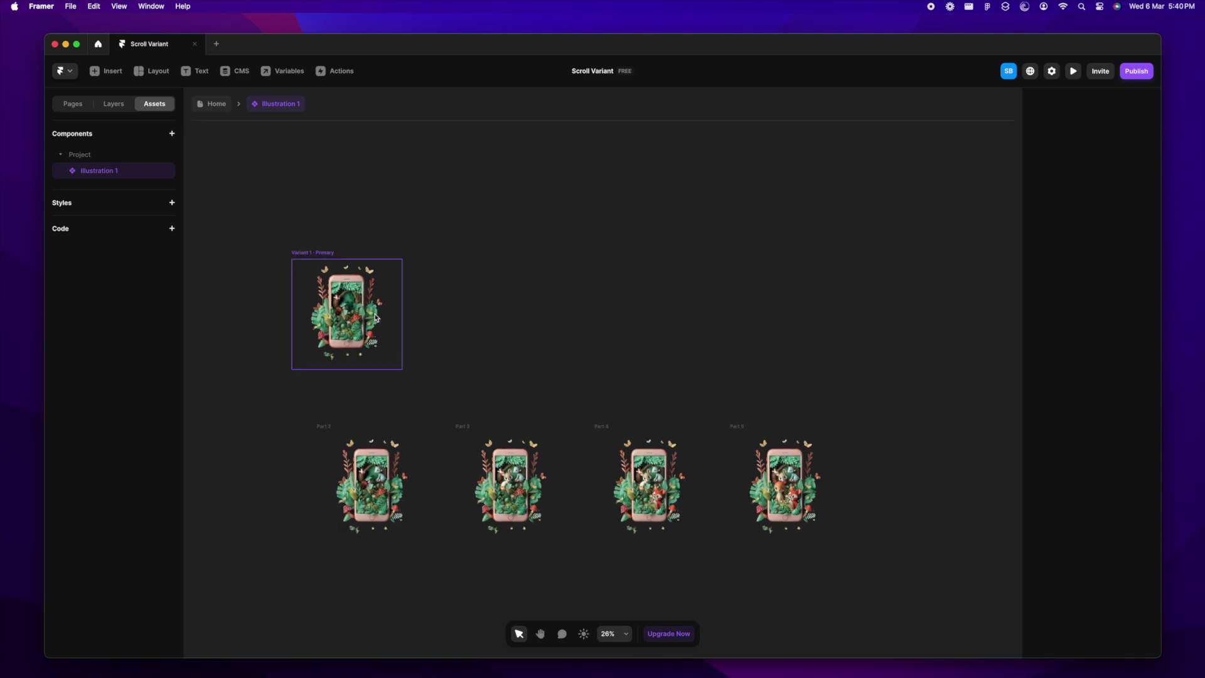
click(372, 312)
click(471, 312)
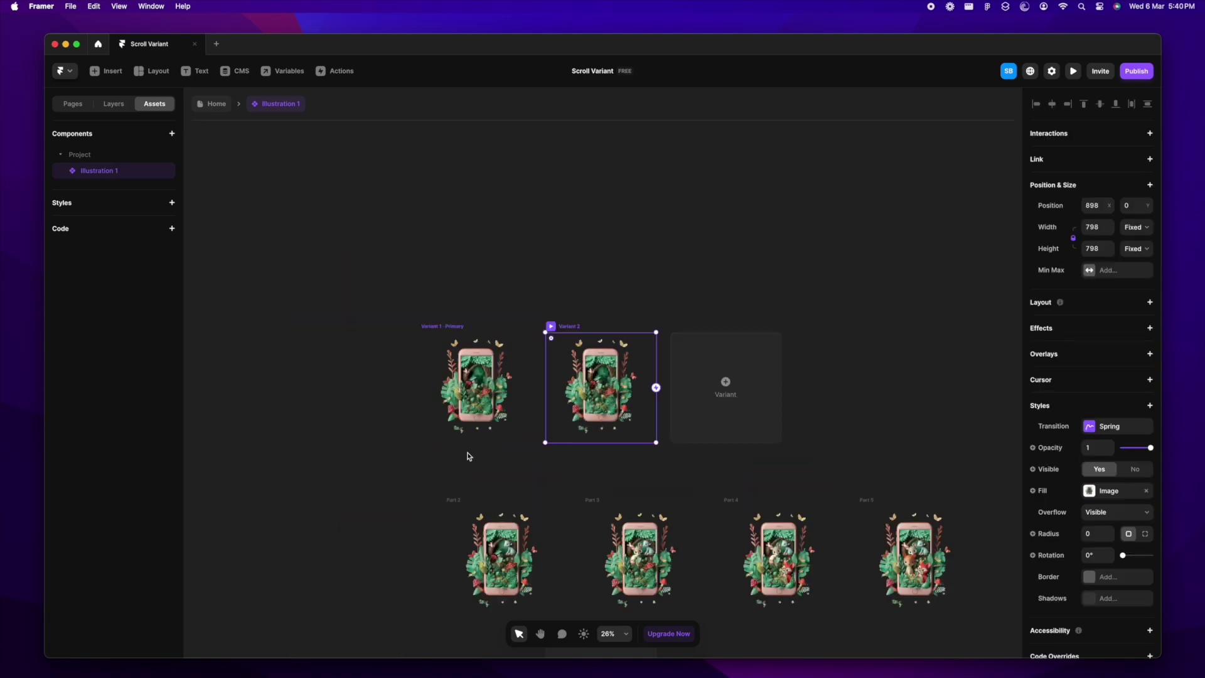
scroll(465, 452, right, 3)
click(427, 543)
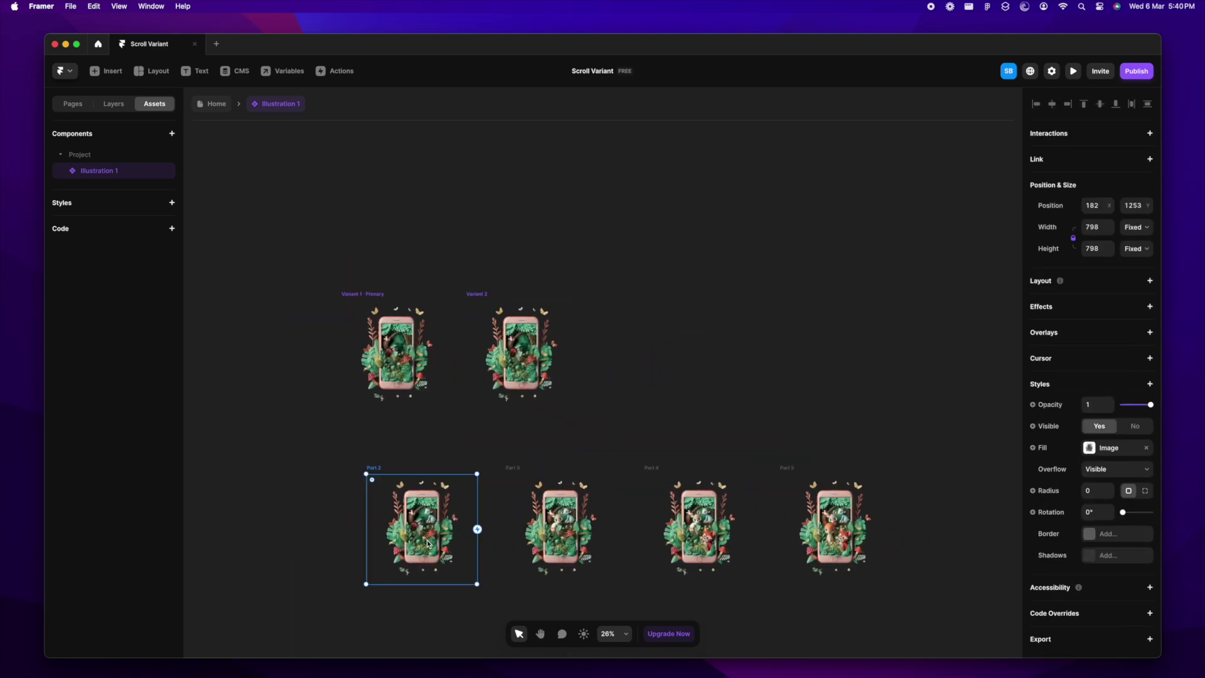
click(524, 382)
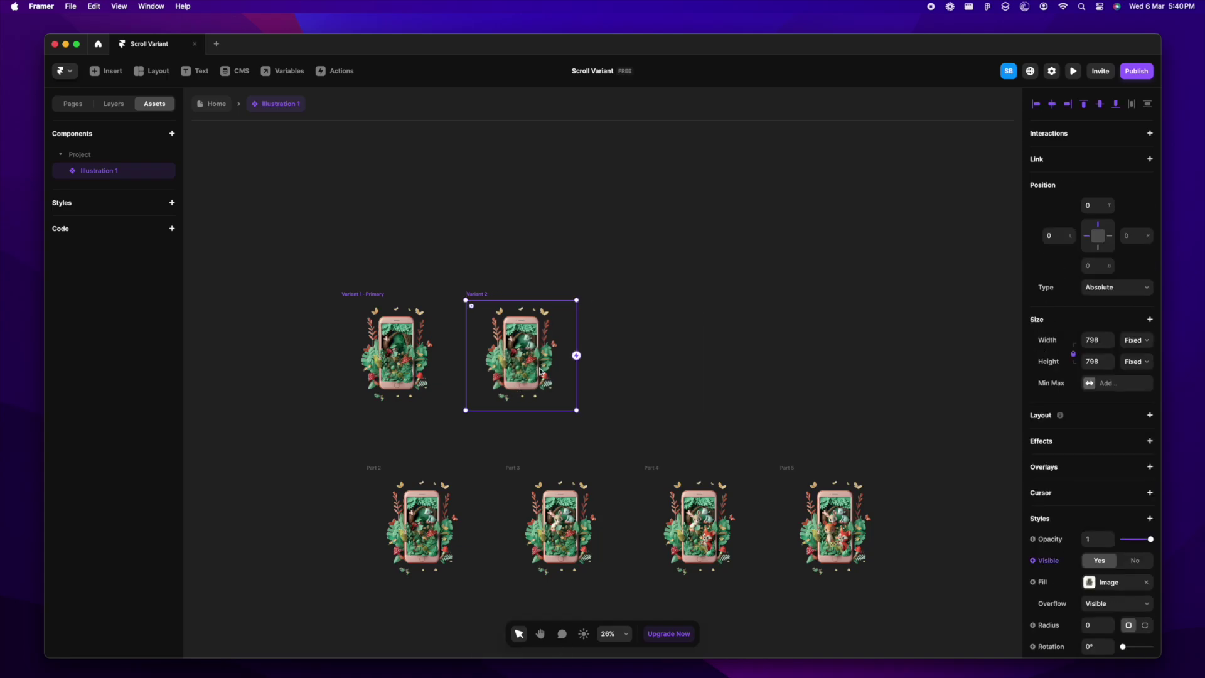
scroll(530, 355, up, 10)
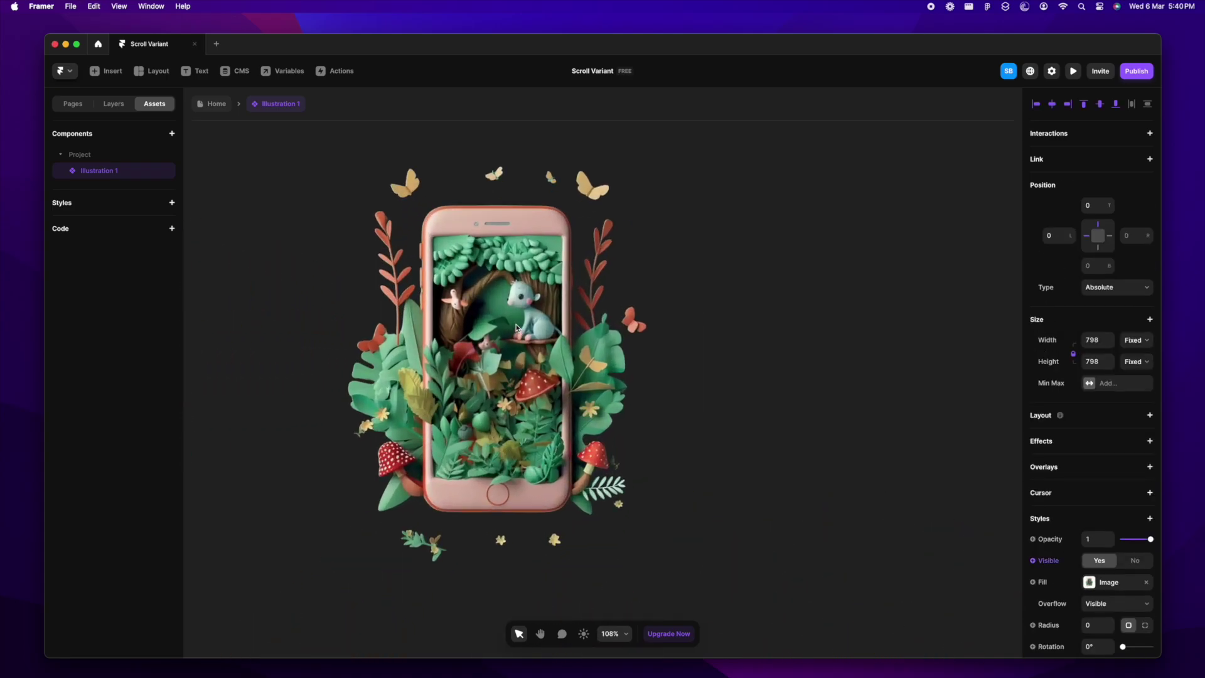
scroll(510, 349, down, 5)
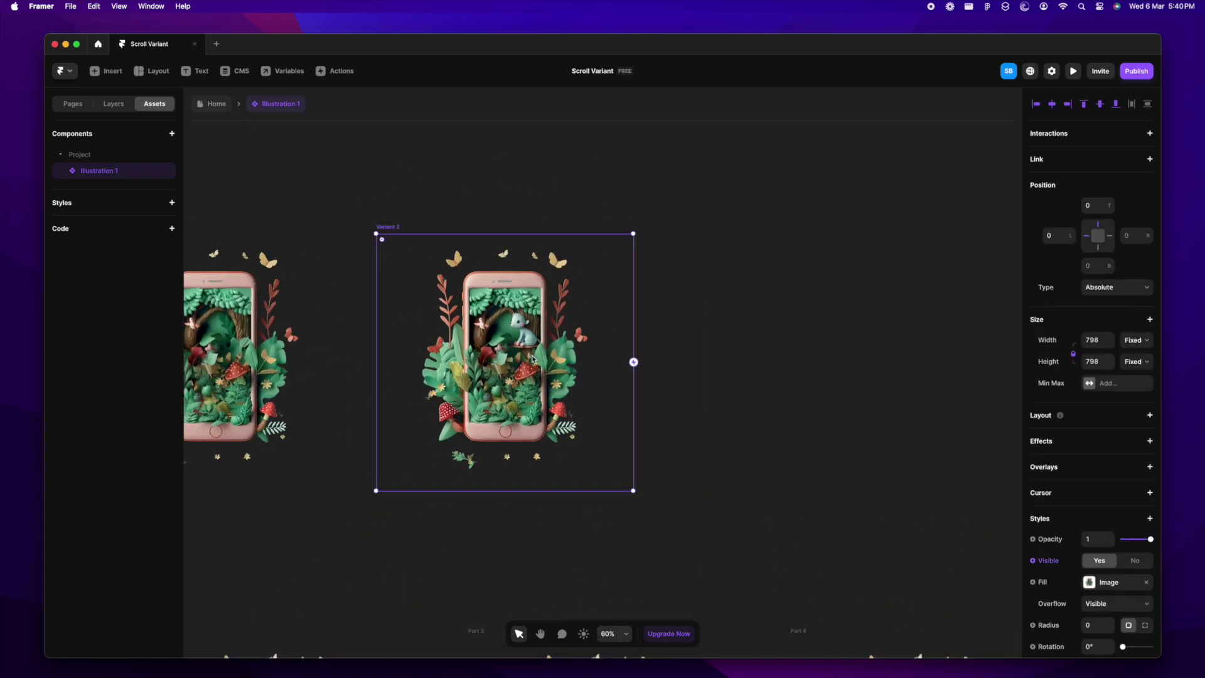
scroll(688, 341, down, 3)
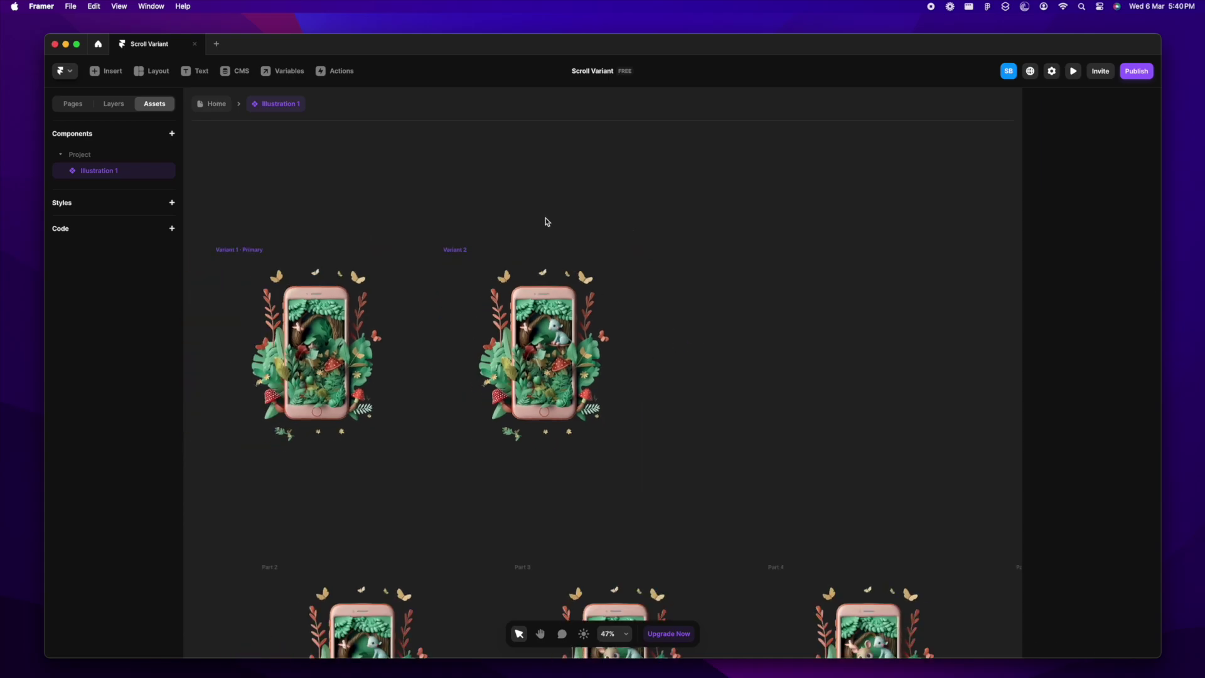
- Add a third variant based on Variant 2 and make it show the Part 3 illustration
click(462, 251)
scroll(773, 405, left, 2)
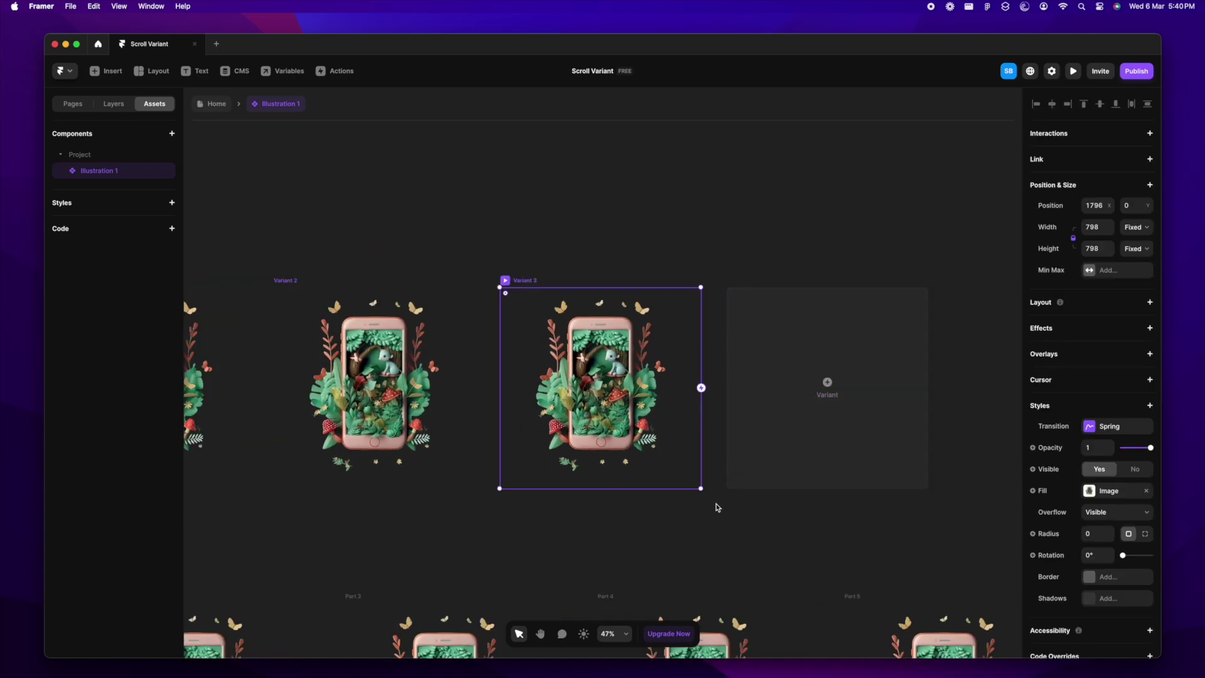
scroll(716, 506, down, 5)
scroll(716, 506, right, 3)
click(479, 554)
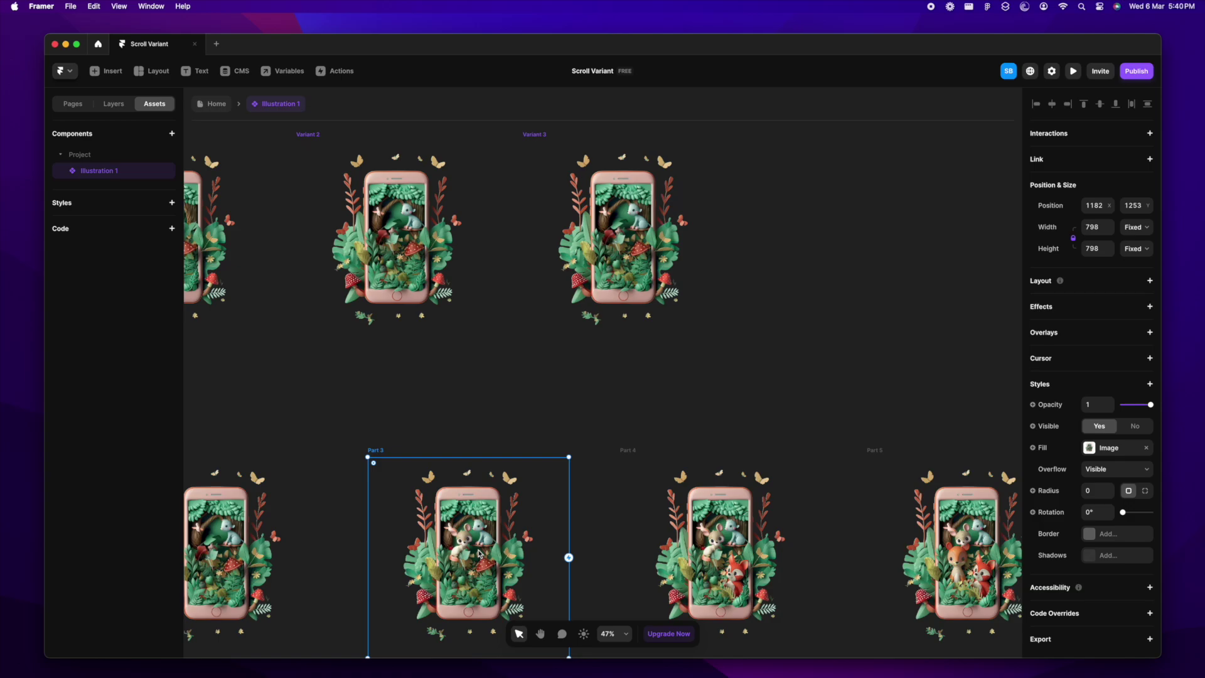
click(607, 210)
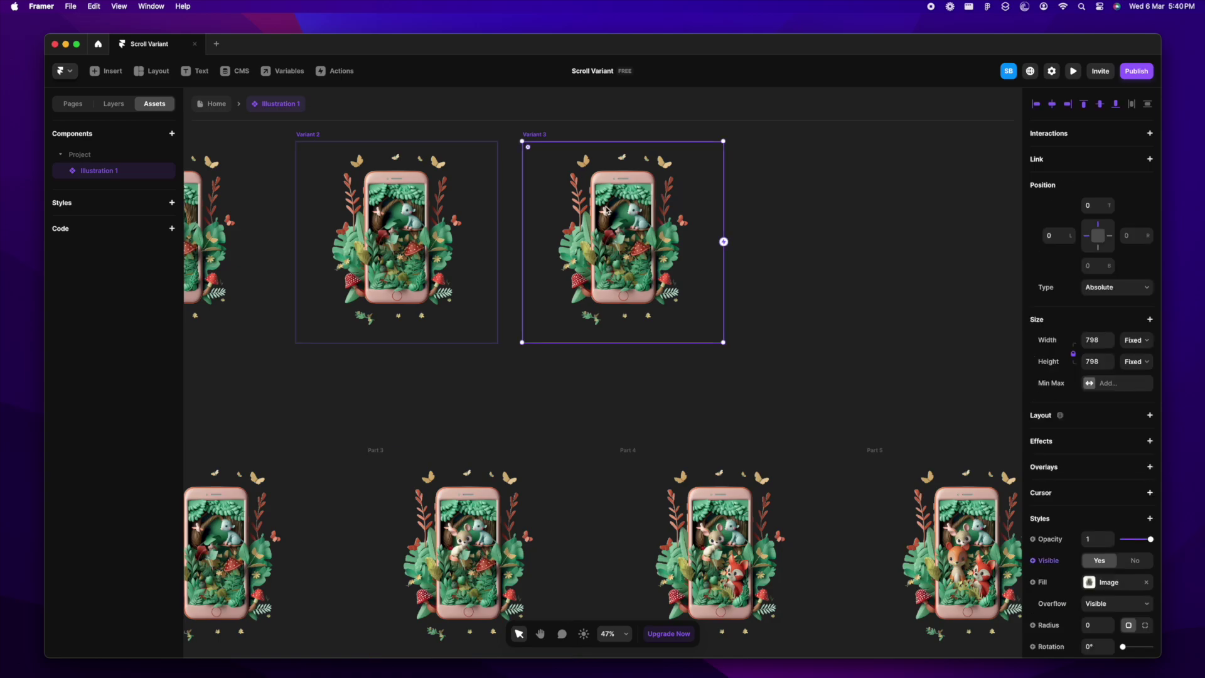
click(403, 289)
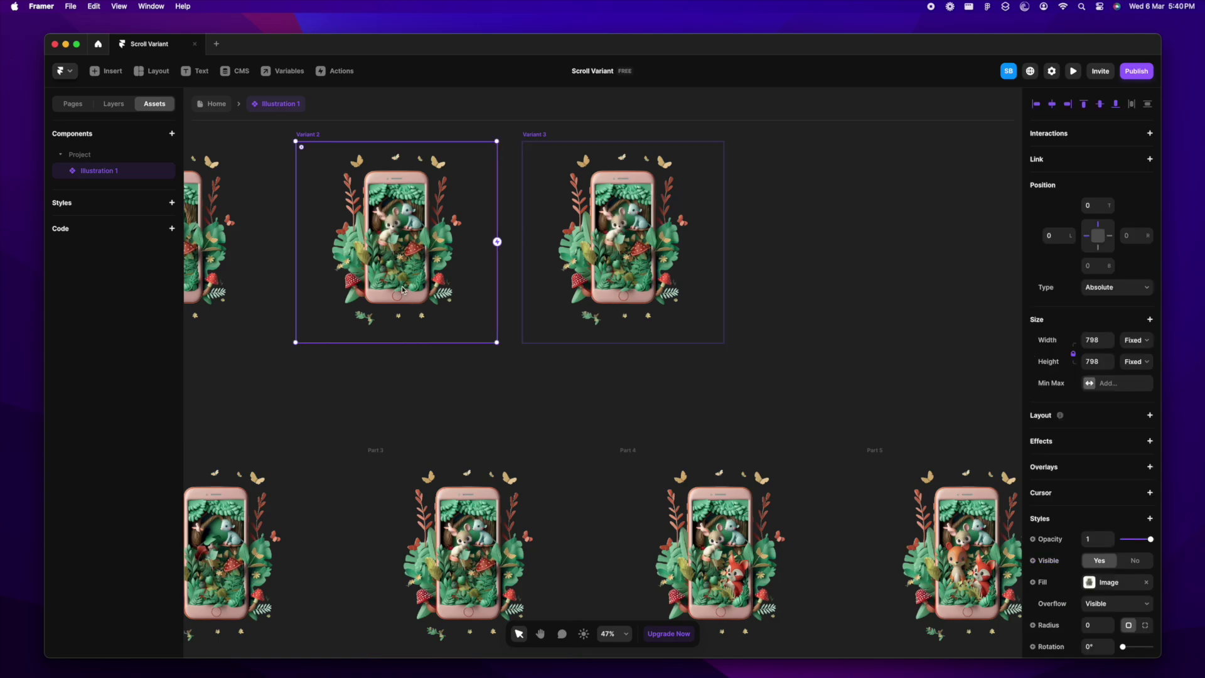
key(Escape)
scroll(477, 398, left, 5)
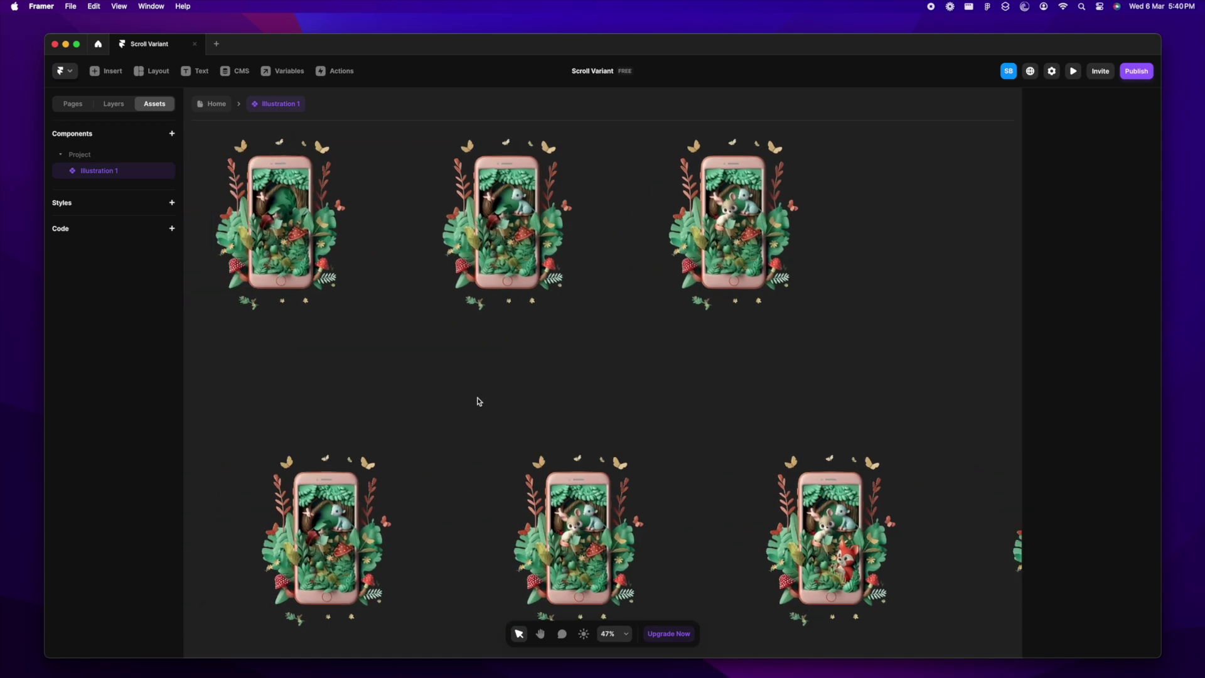
scroll(479, 402, right, 5)
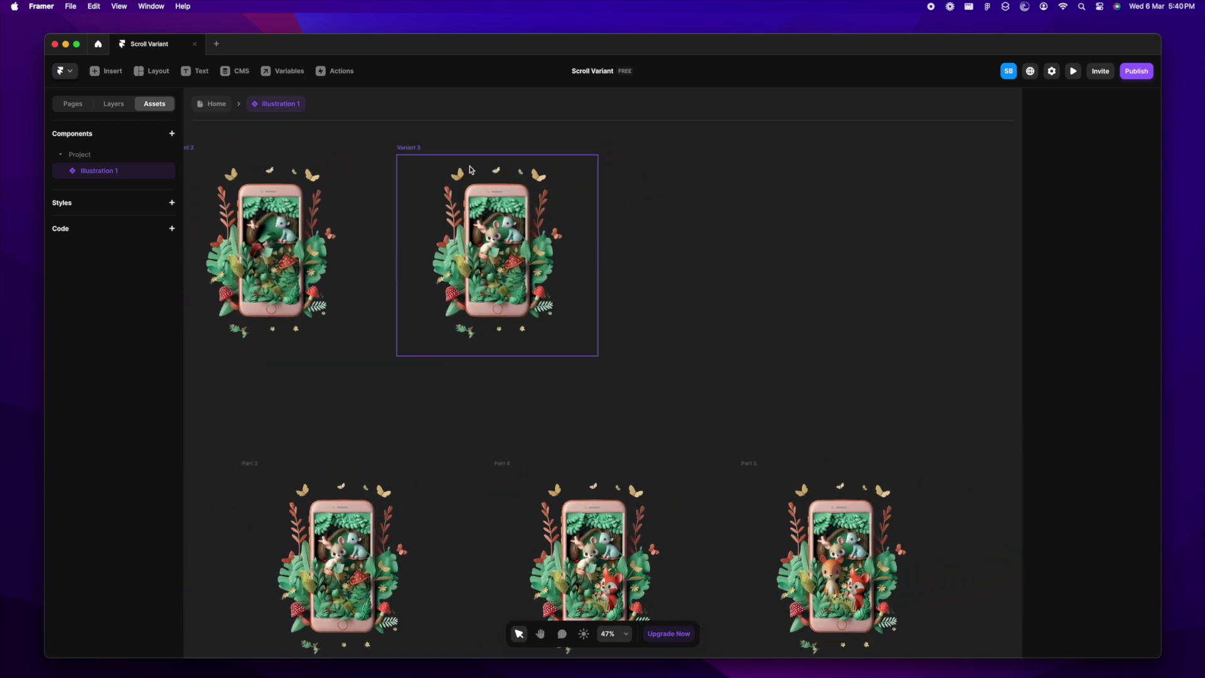
- Add a fourth variant based on Variant 3 and make it show the Part 4 illustration
click(415, 148)
scroll(565, 251, up, 5)
click(770, 312)
scroll(638, 471, down, 5)
click(526, 518)
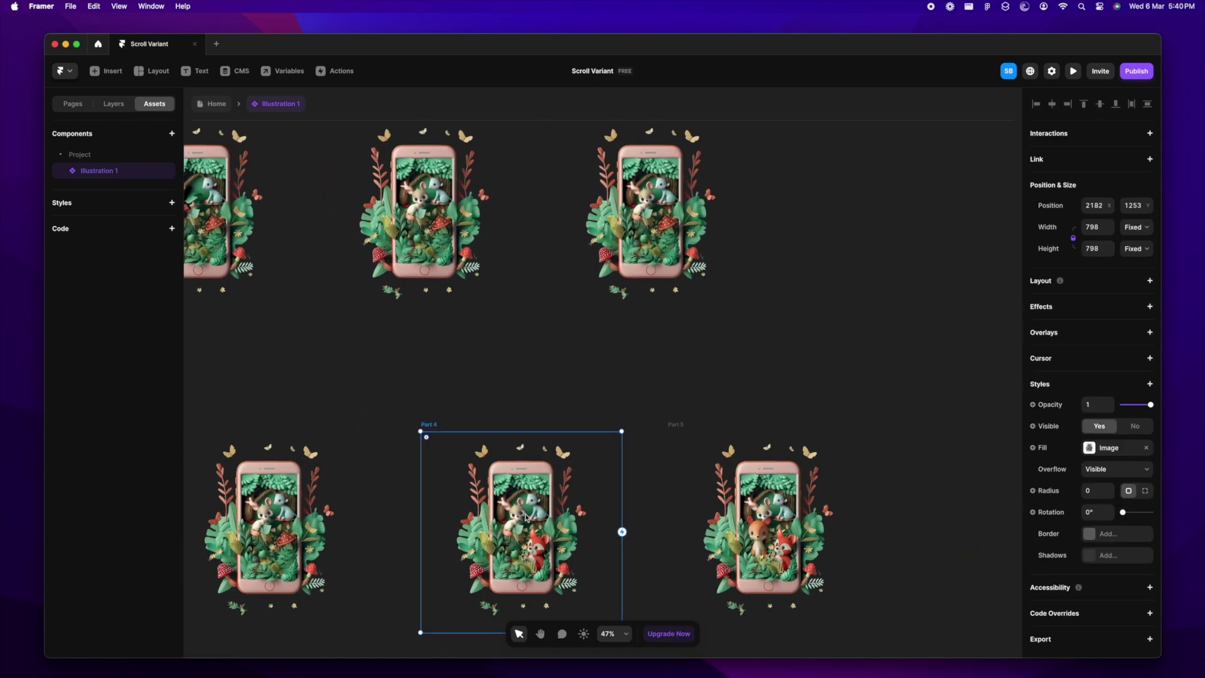
scroll(368, 326, up, 3)
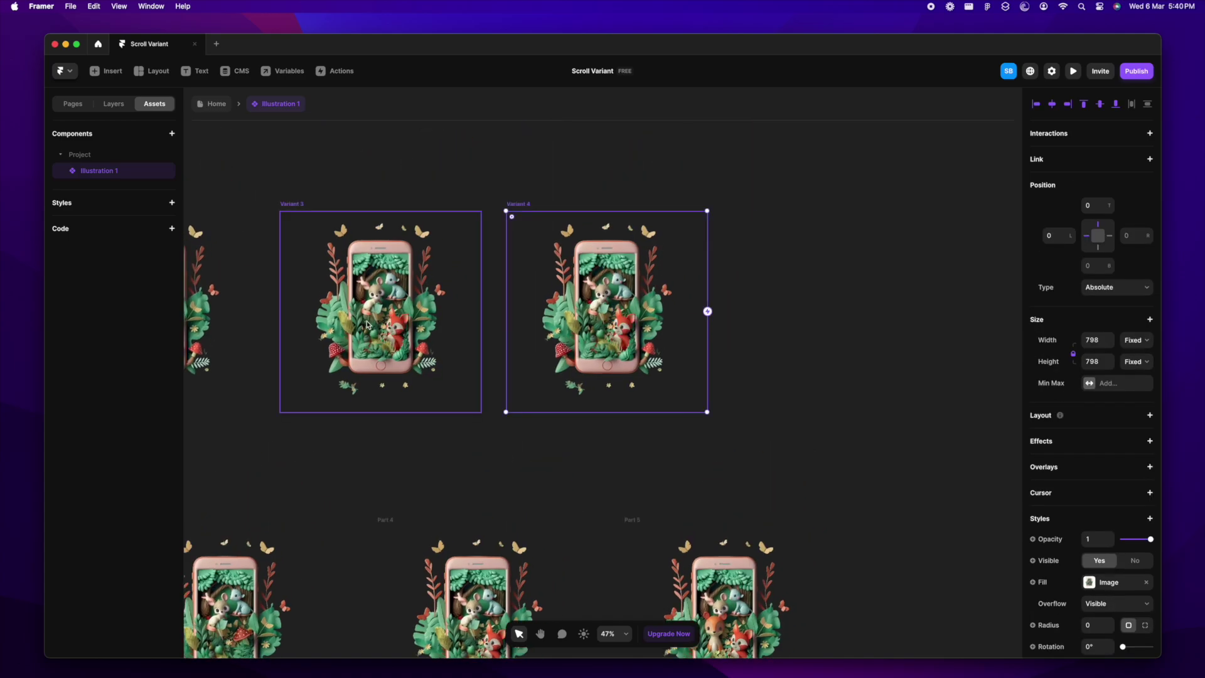
key(Escape)
scroll(408, 358, right, 3)
- Add a fifth variant based on Variant 4 and make it show the Part 5 illustration
click(408, 176)
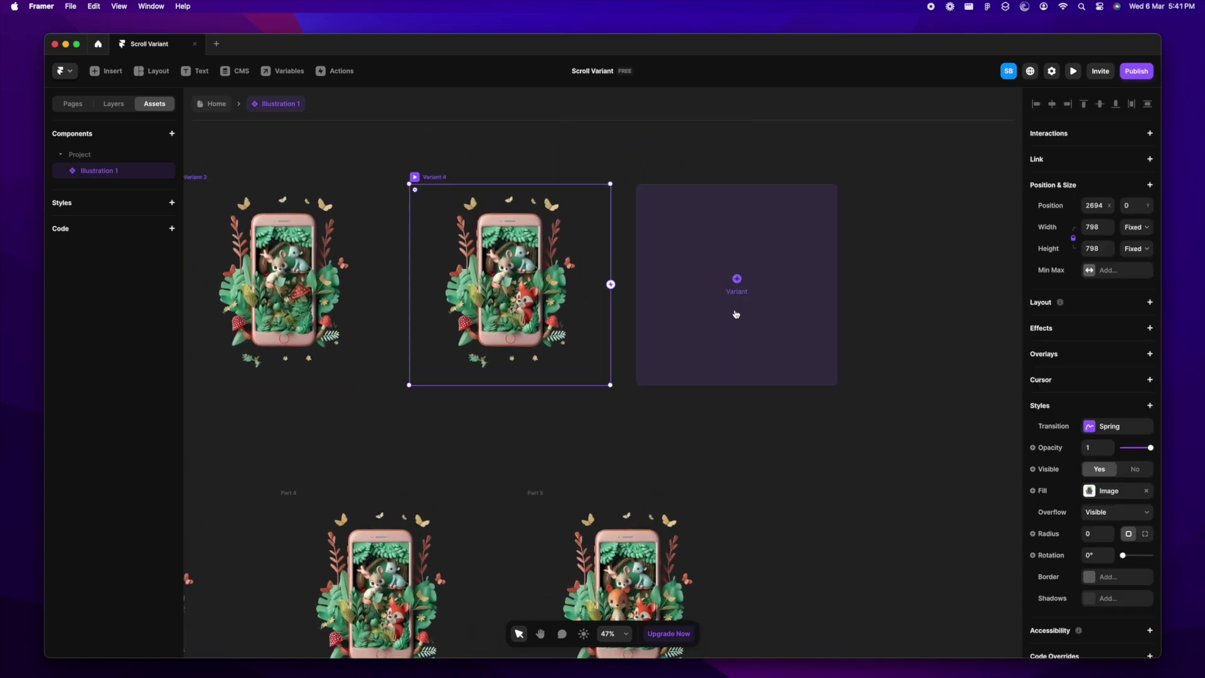
click(734, 314)
scroll(580, 449, down, 3)
click(552, 537)
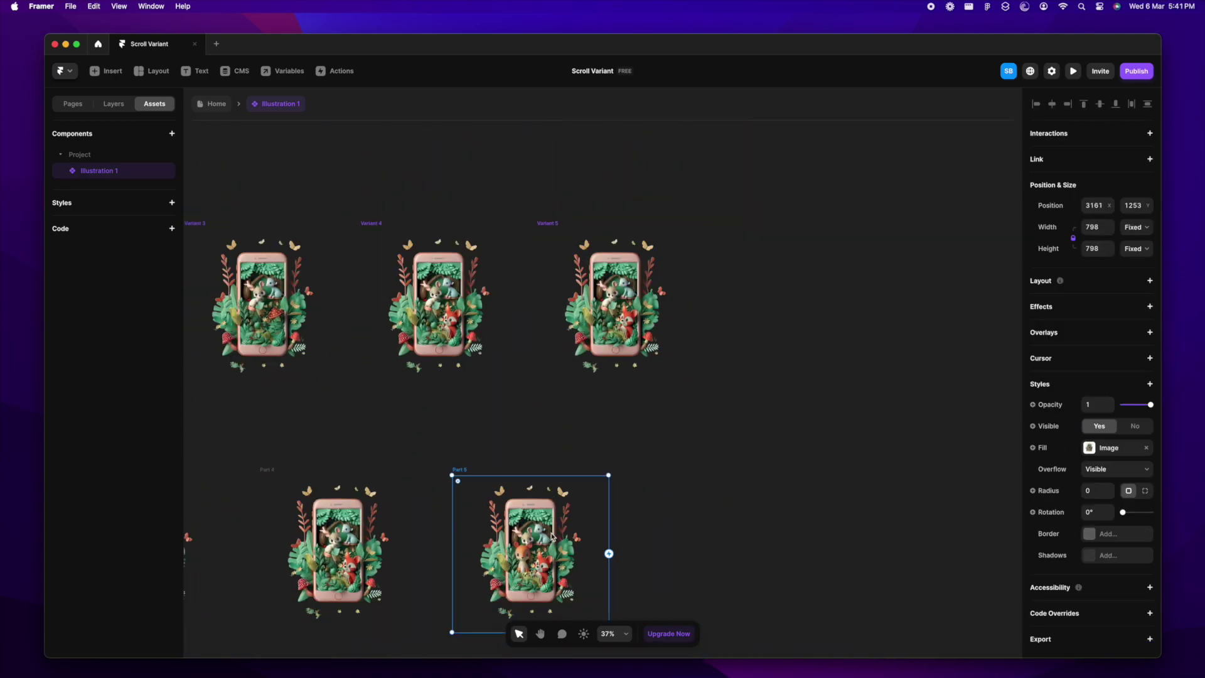
click(615, 302)
click(440, 302)
- Delete the leftover loose Part 2 to Part 5 illustrations from below the row of variants
click(558, 416)
scroll(559, 416, down, 5)
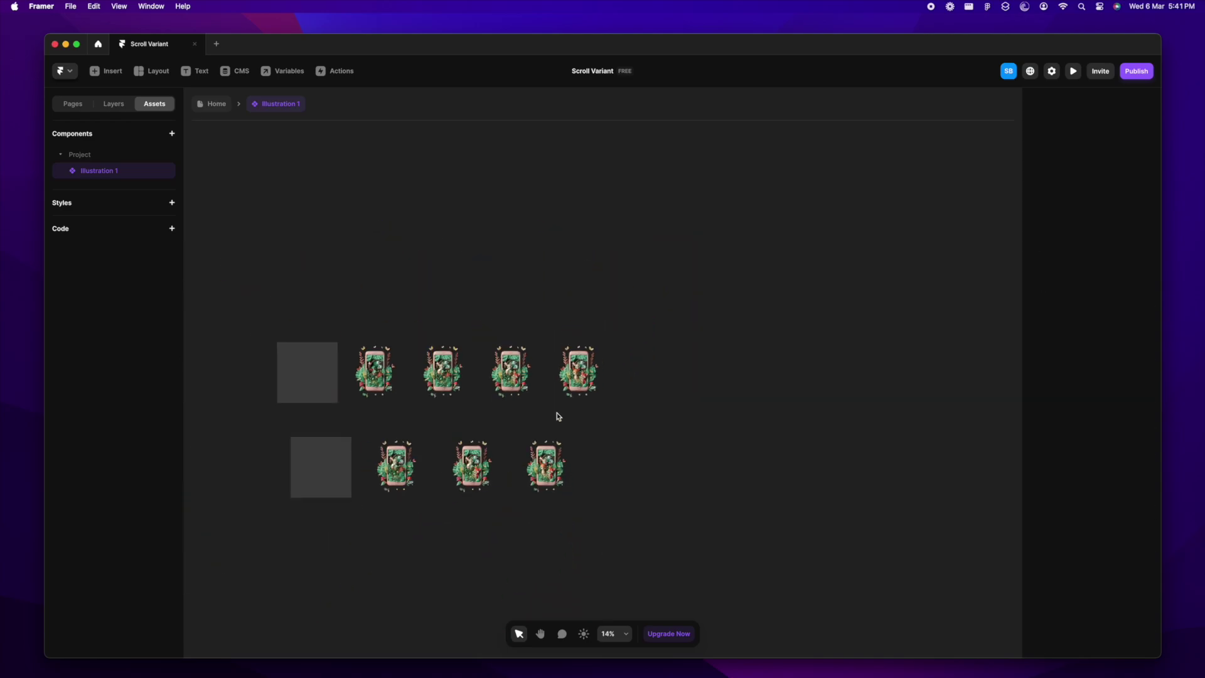
scroll(262, 380, up, 5)
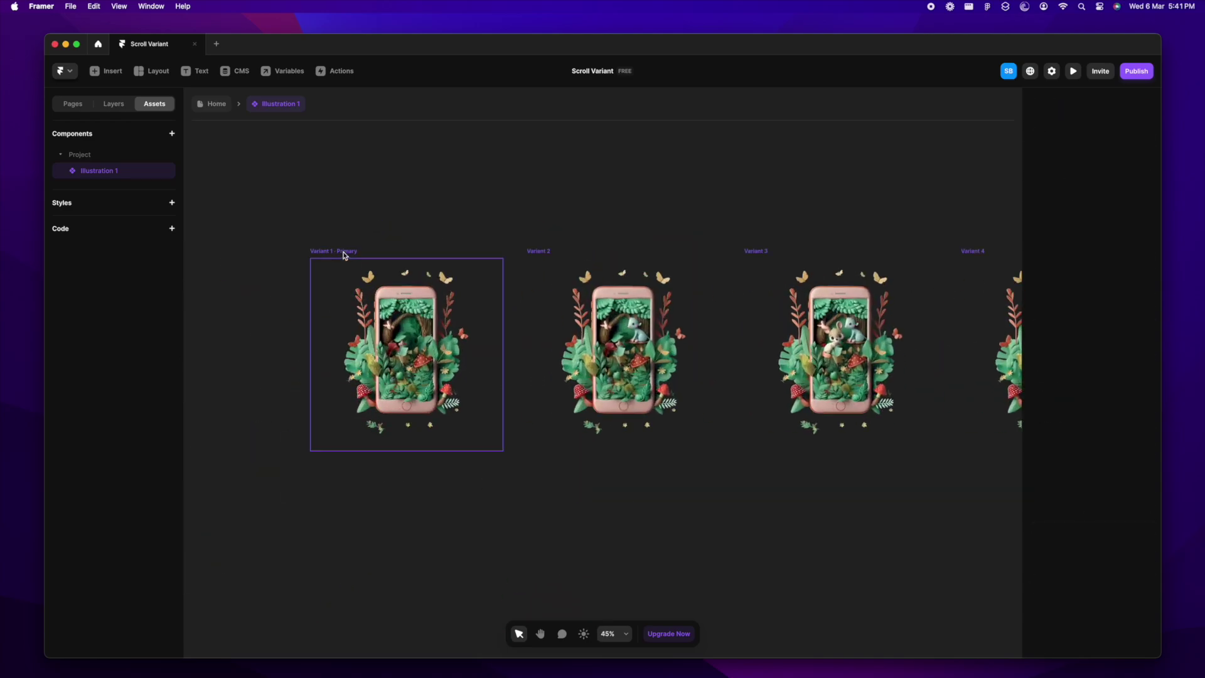
- Rename the five variants in order as Story 1, Story 2, Story 3, Story 4 and Story 5
click(345, 256)
scroll(309, 246, right, 2)
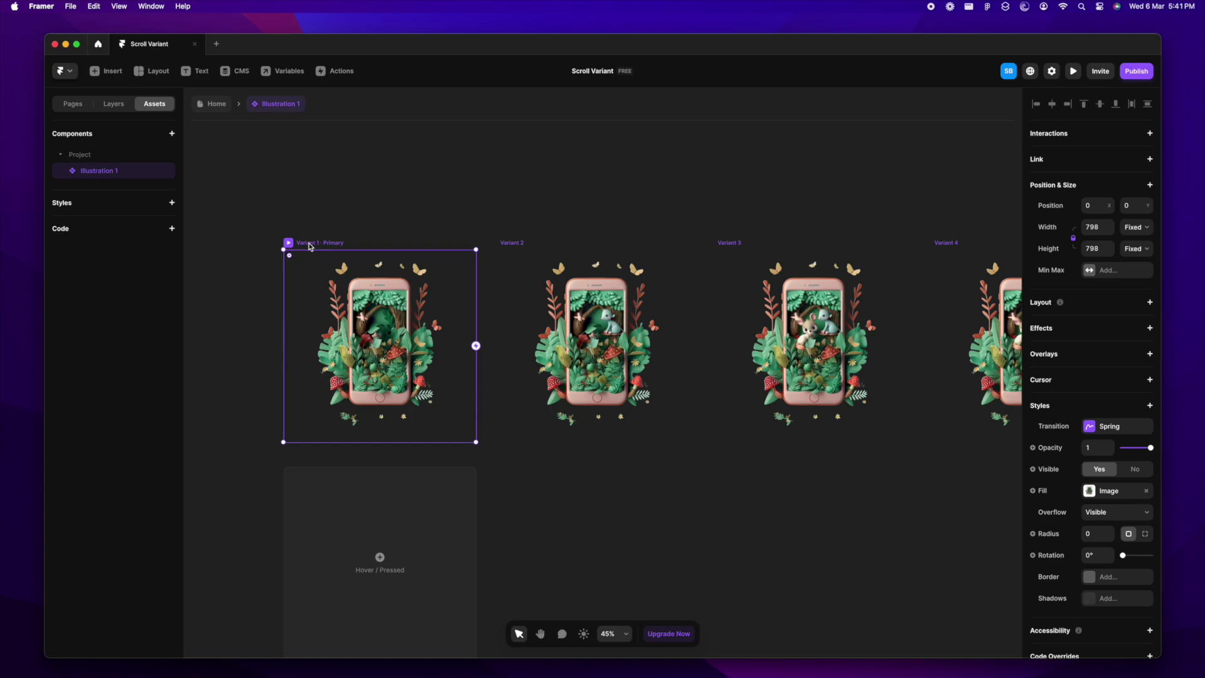
click(114, 104)
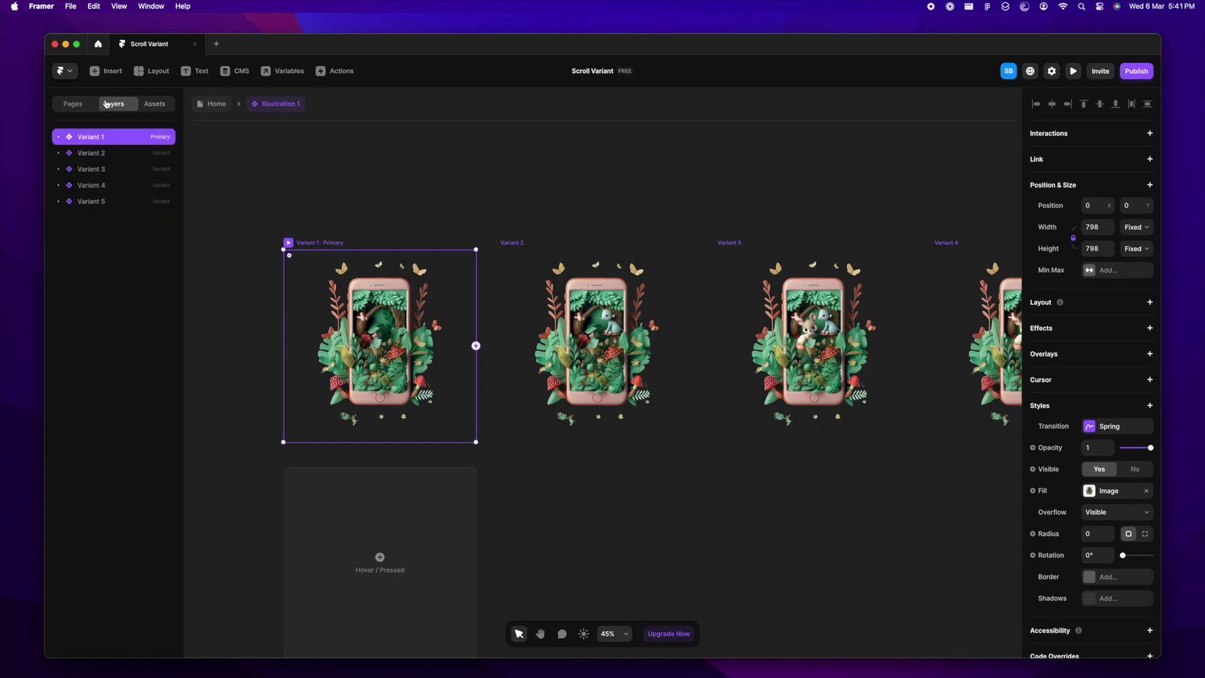
double_click(91, 137)
text(Story 1)
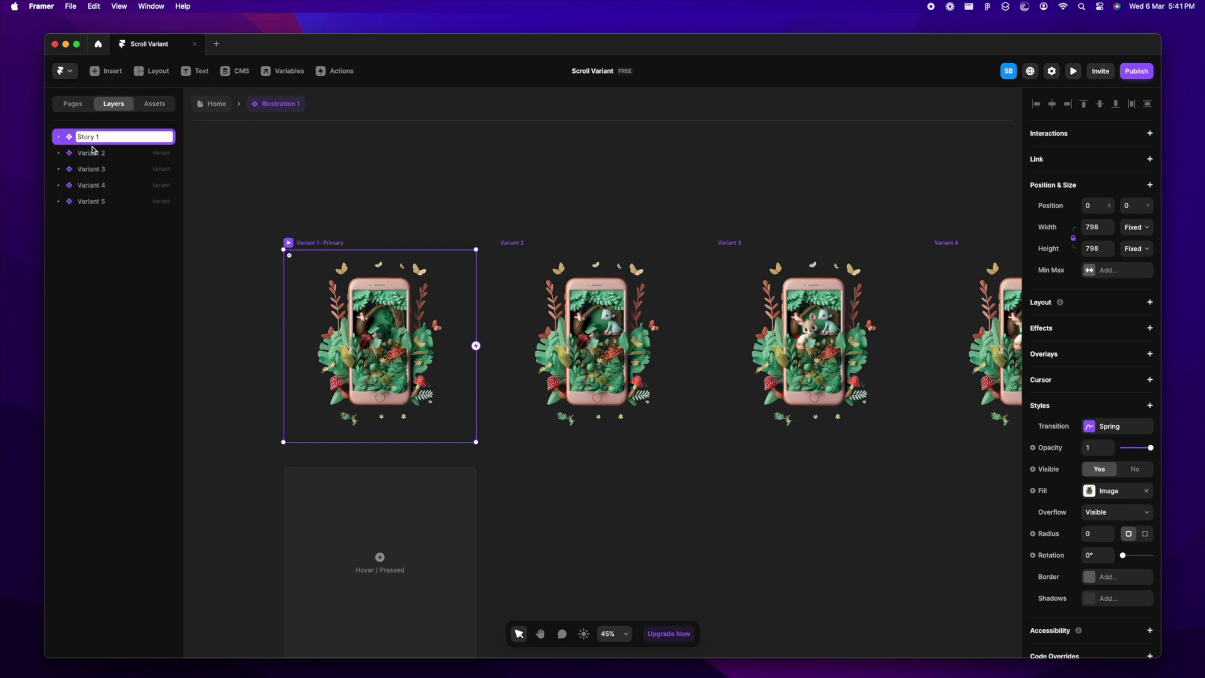
double_click(93, 153)
text(Story 2)
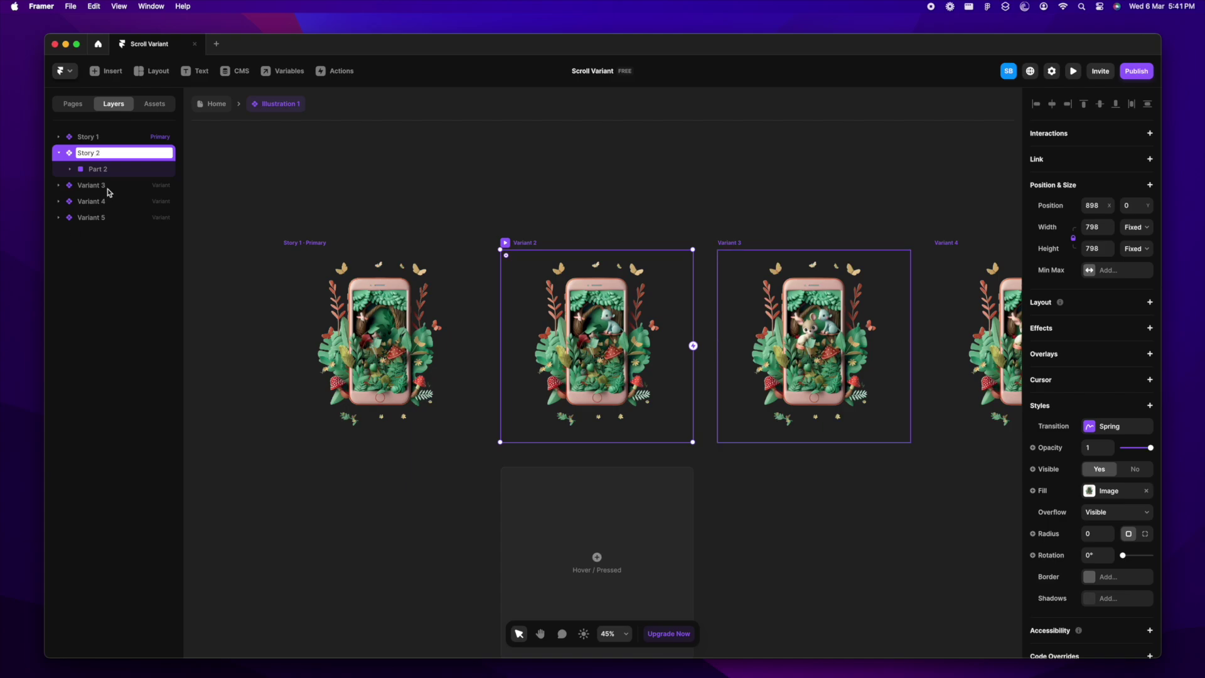
key(Tab)
text(Story 3)
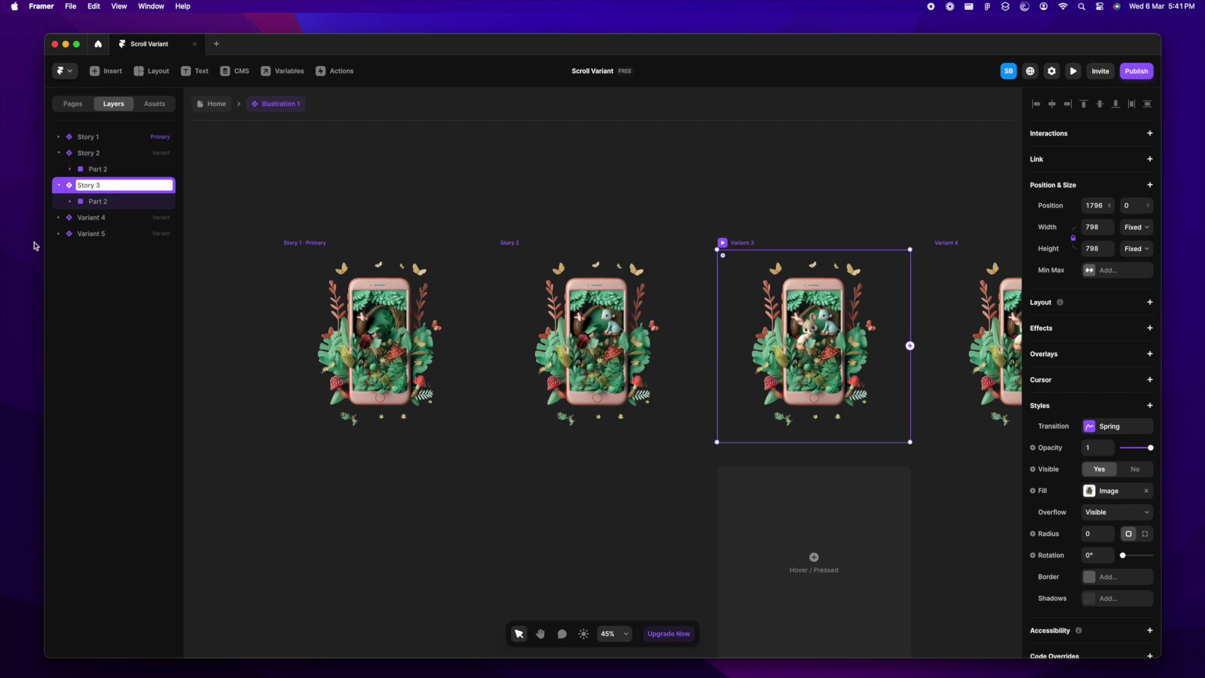
key(Tab)
text(Sh)
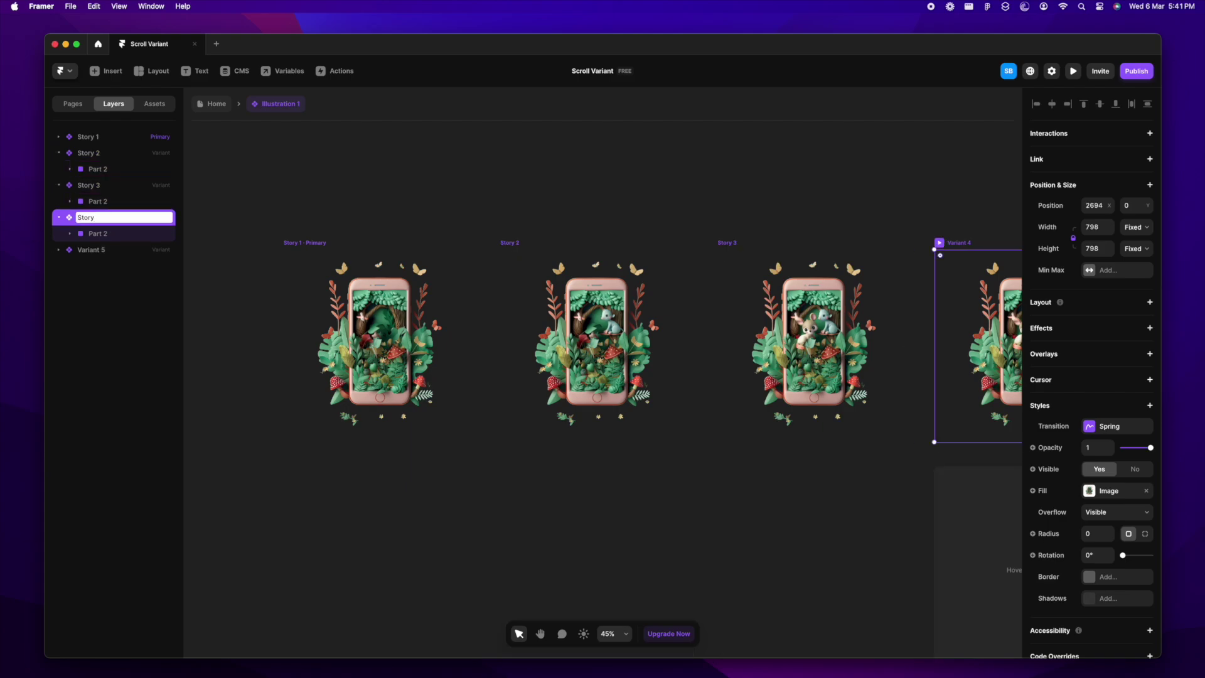
key(Tab)
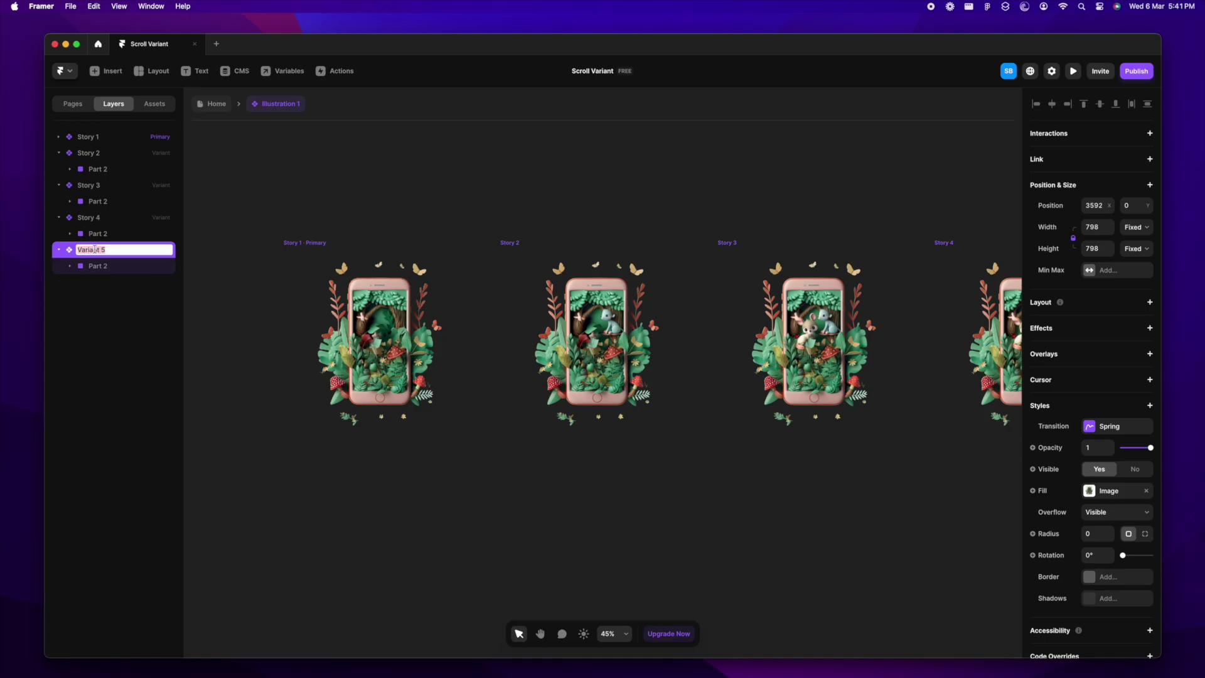
text(Story 5)
key(Return)
- Return to the Home page and delete the loose phone illustrations from its canvas
click(217, 104)
click(360, 340)
drag(338, 385, 896, 517)
key(Delete)
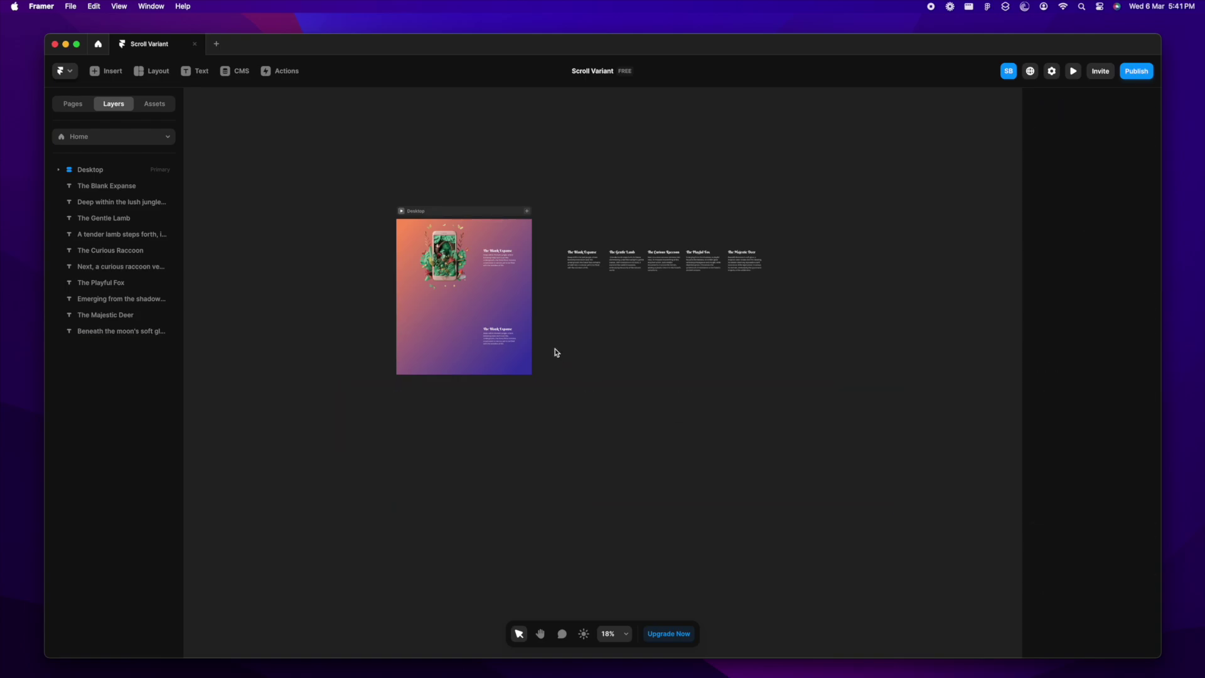
- Duplicate the second story block three times so the Story Container holds five full-height blocks
scroll(503, 355, up, 5)
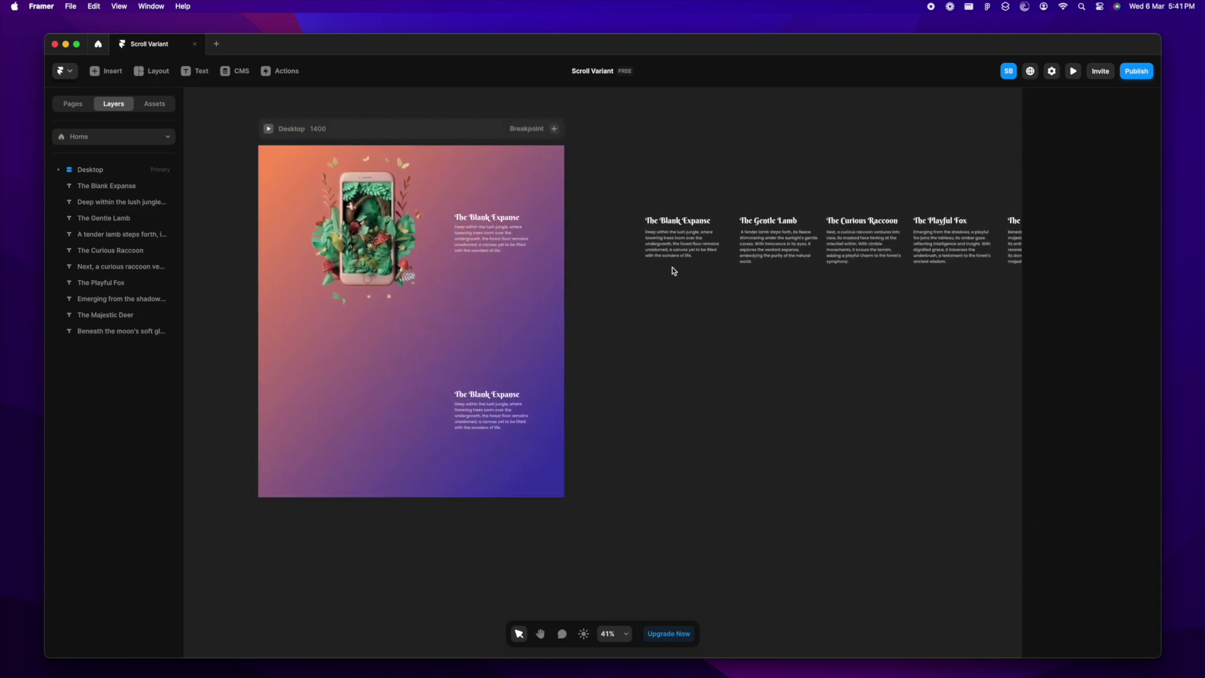
click(501, 350)
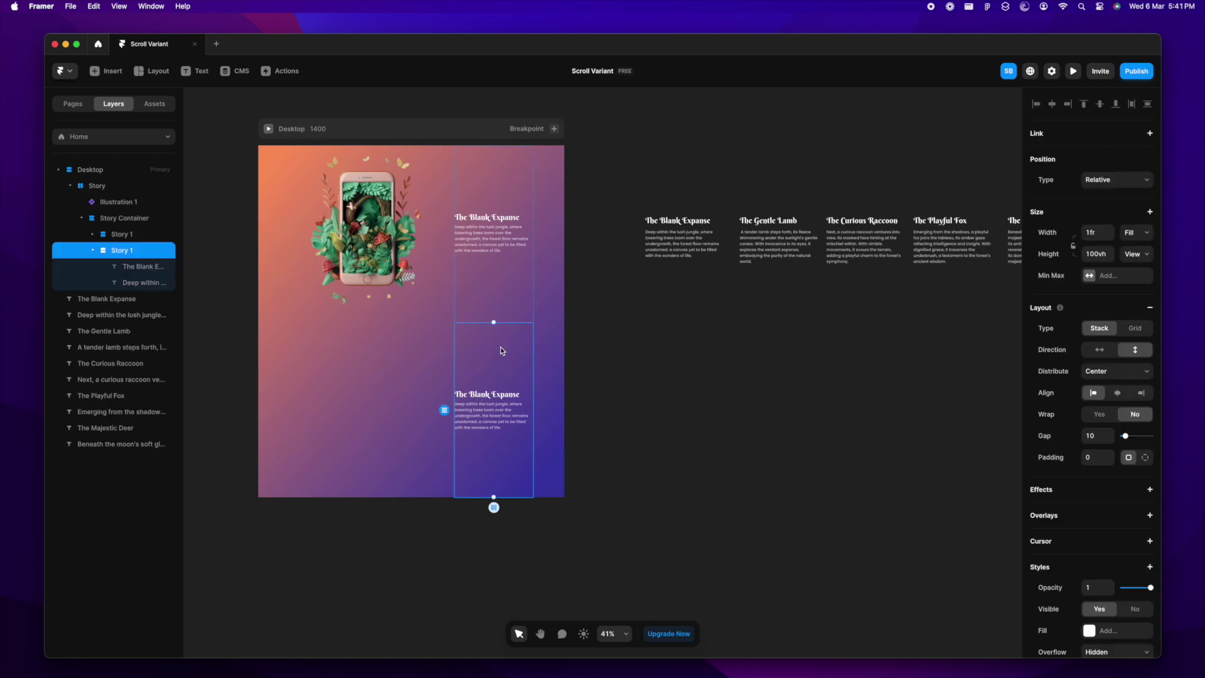
scroll(500, 346, down, 4)
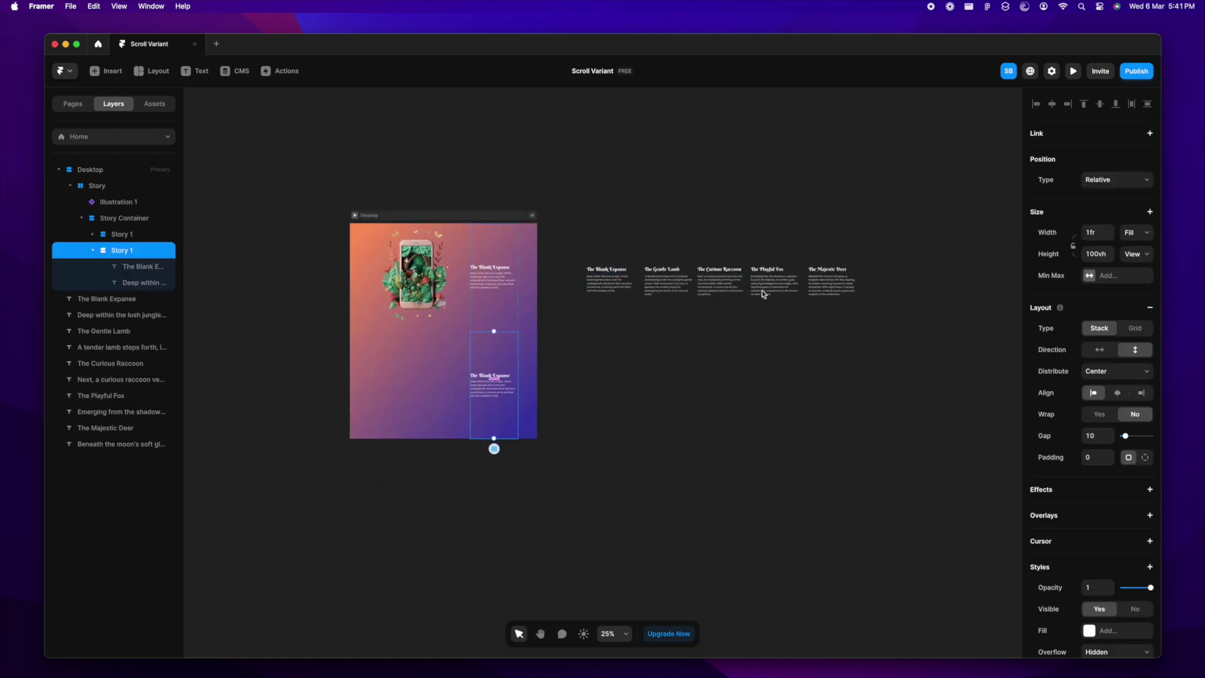
scroll(667, 388, down, 2)
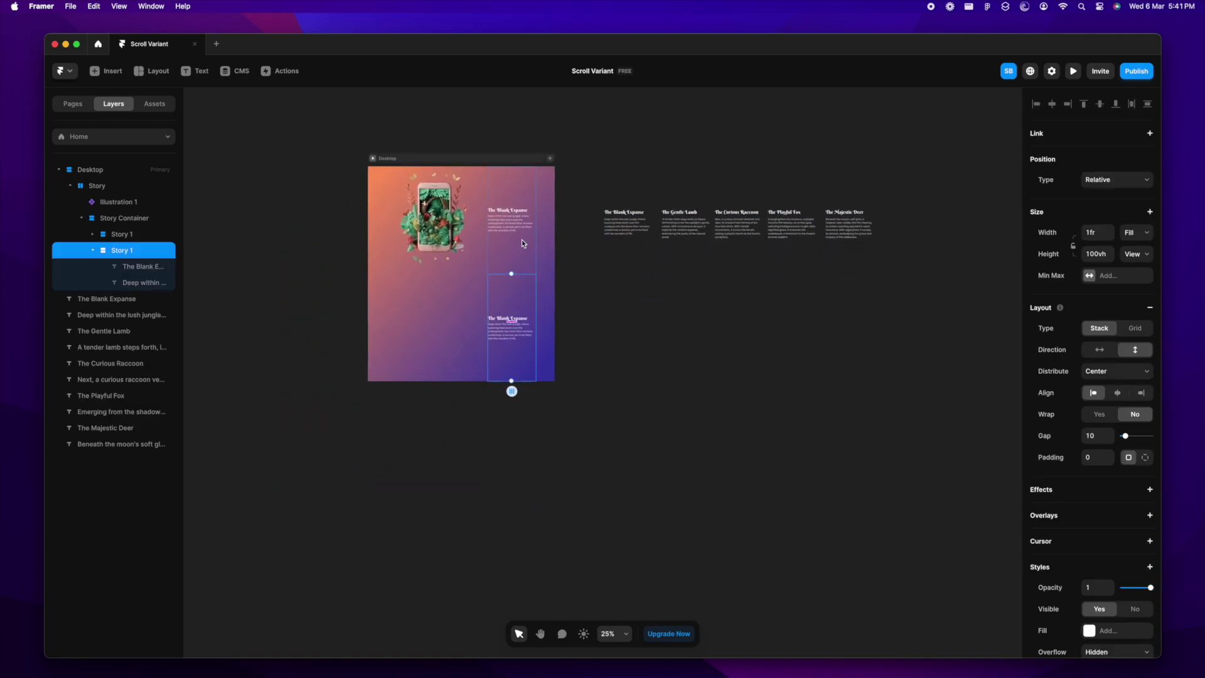
key(super+d)
key(super+d)
key(super+d)
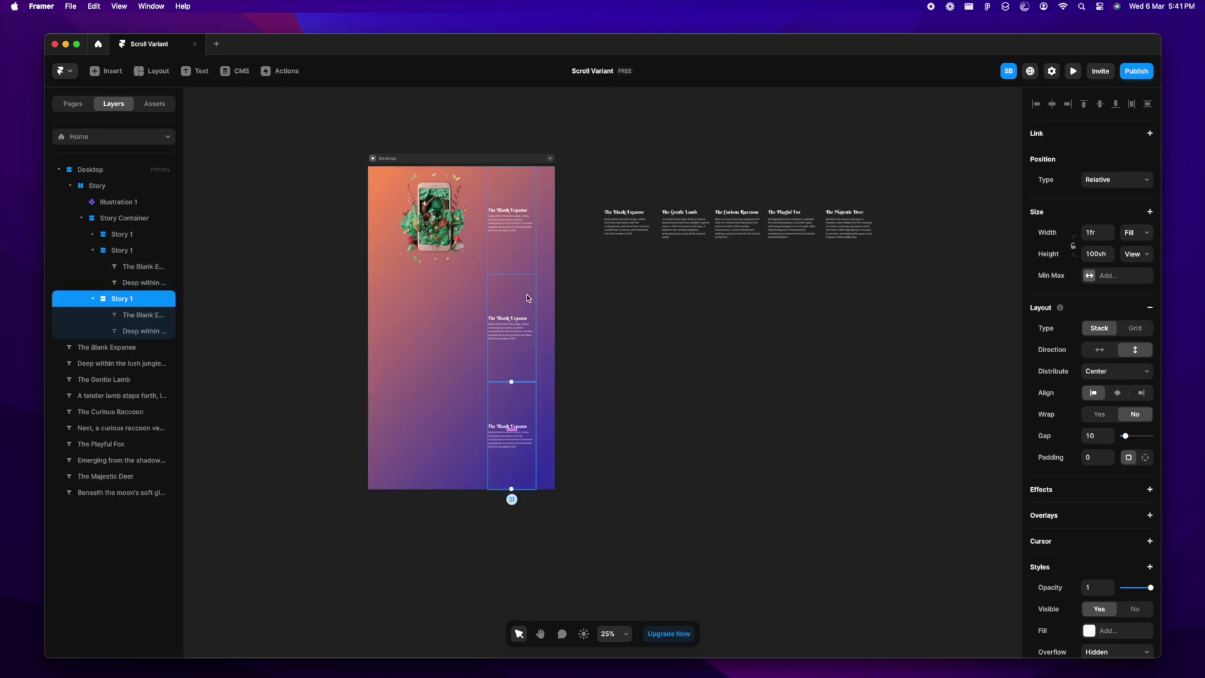
scroll(562, 298, down, 2)
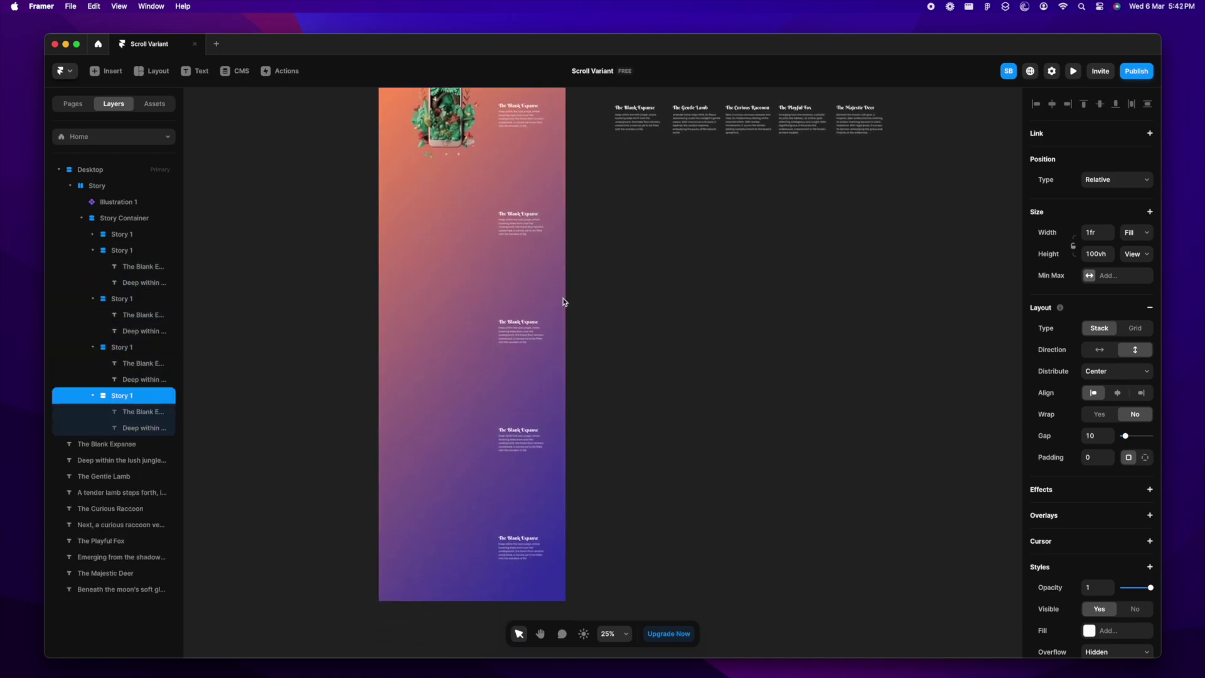
scroll(583, 332, down, 2)
click(581, 387)
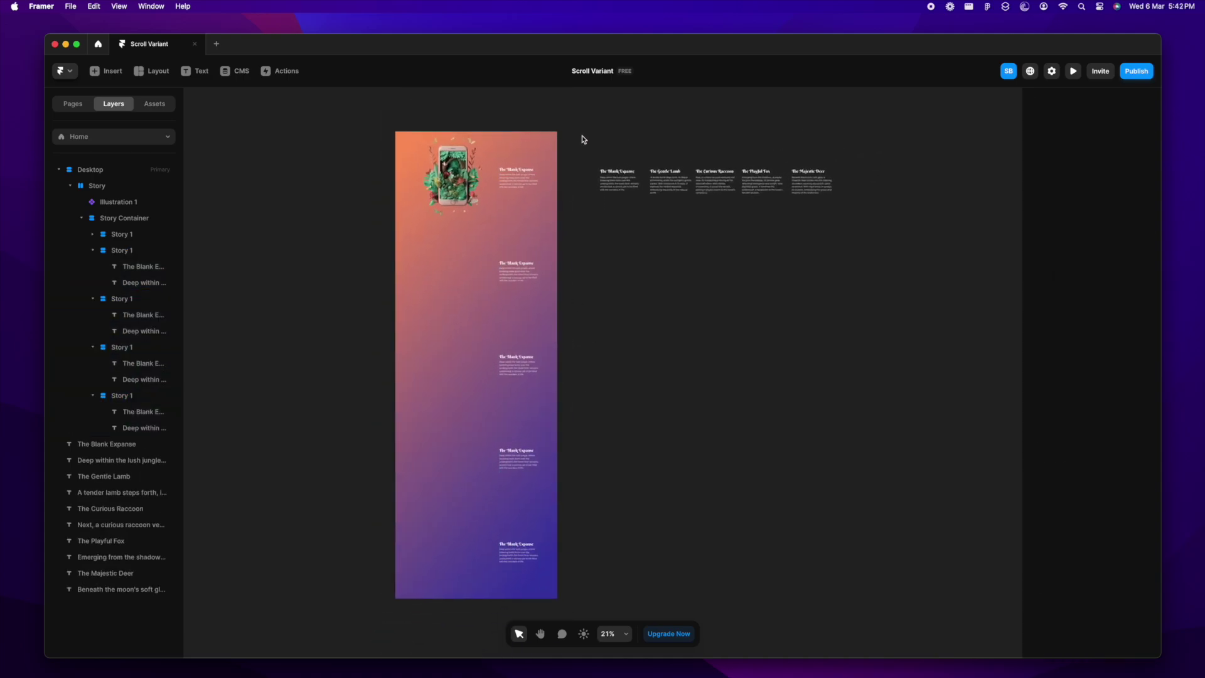
- Replace the second story block's heading with "The Gentle Lamb"
scroll(581, 136, up, 3)
click(723, 196)
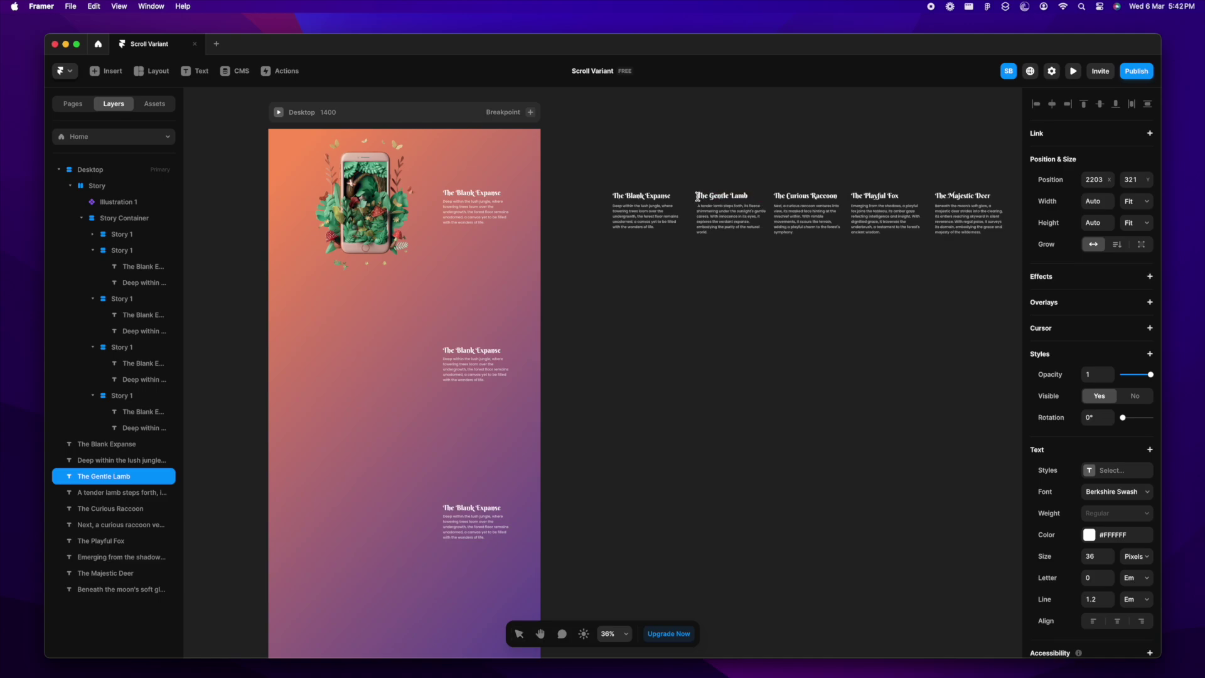
click(474, 351)
double_click(474, 352)
text(The Gentle Lamb)
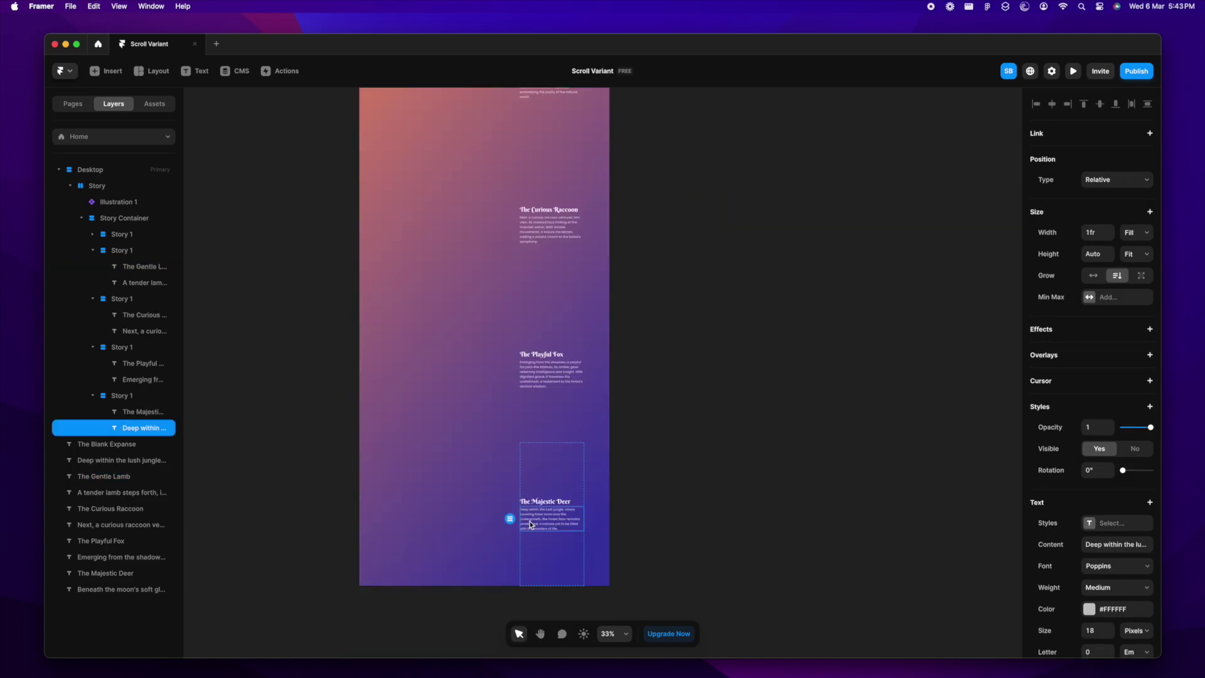
- Replace the body text under The Majestic Deer with the loose paragraph starting "Beneath the moon's soft glow, a majestic deer strides into the clearing"
double_click(531, 520)
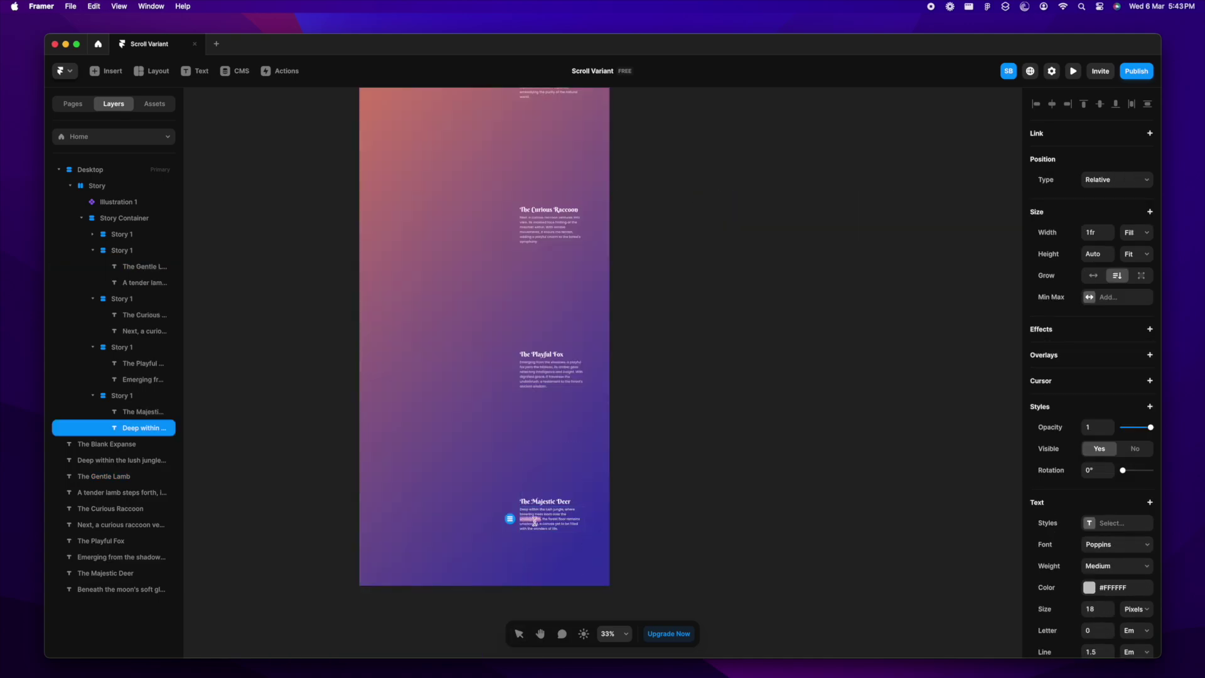
key(super+a)
text(Beneath the moon's soft glow, a majestic deer strides into the clearing, its antlers reaching skyward in silent reverence. With regal poise, it surveys its domain, embodying the grace and majesty of the wilderness.)
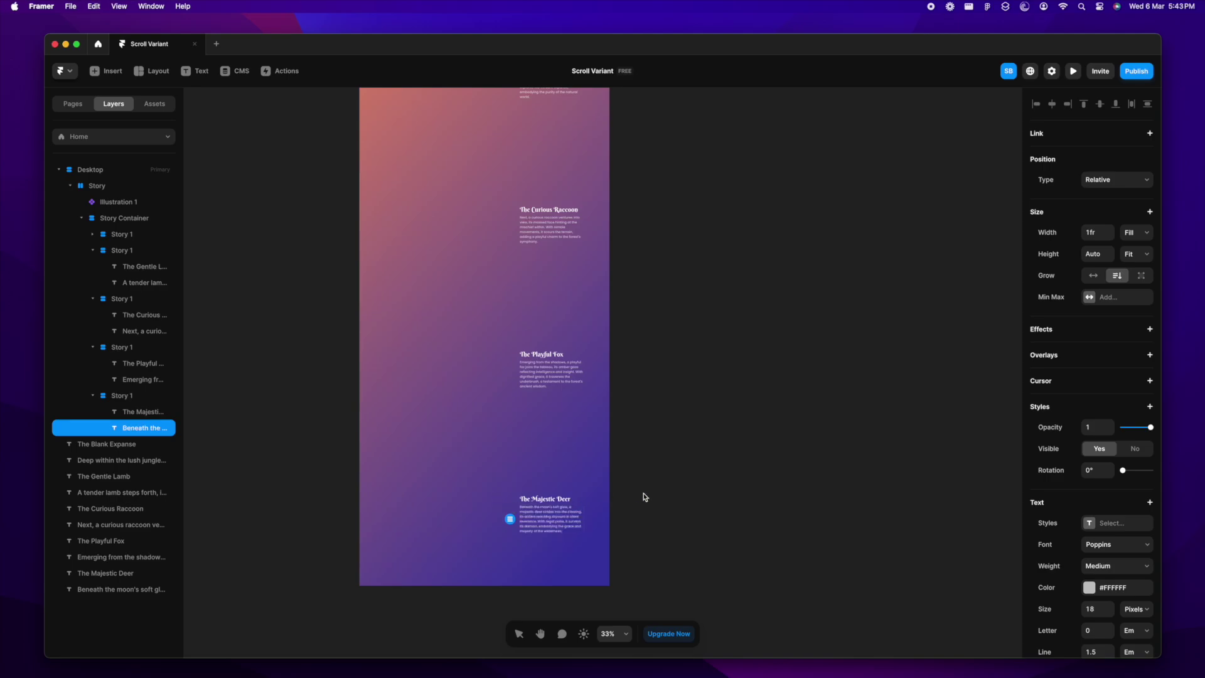
click(655, 499)
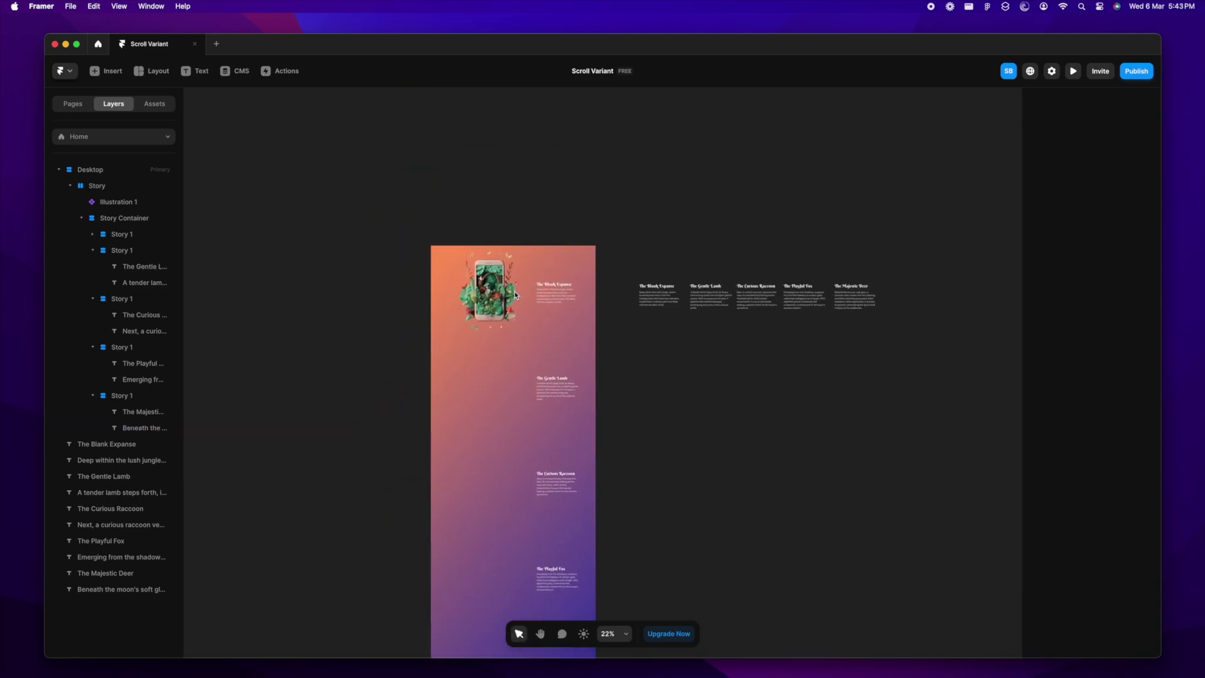
- Add a Scroll Variant effect to the phone illustration, triggered by Section in View with the viewport set to its center
scroll(465, 349, up, 3)
click(465, 352)
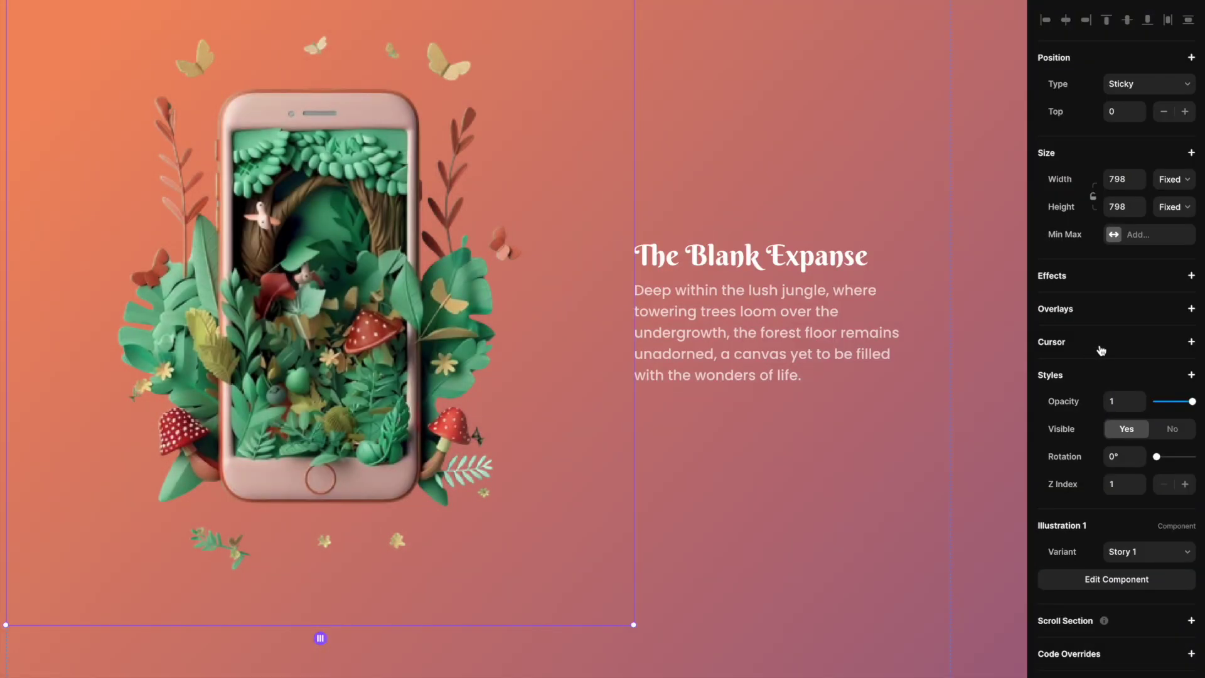
click(1191, 276)
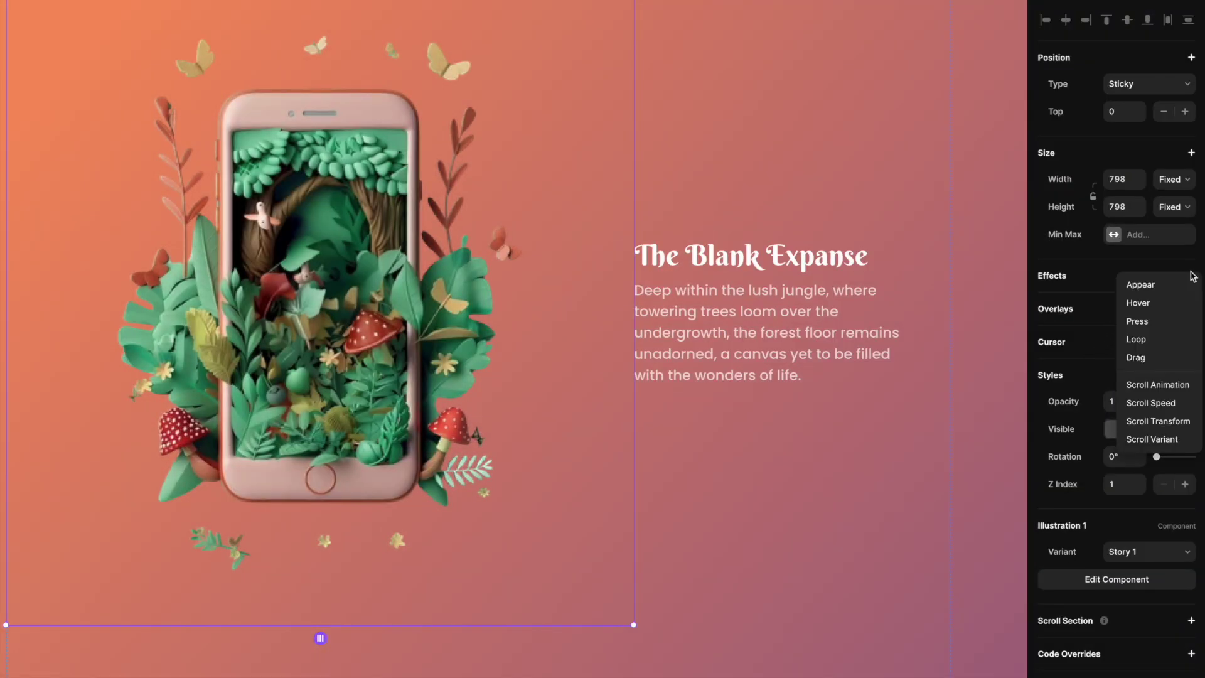
click(1158, 440)
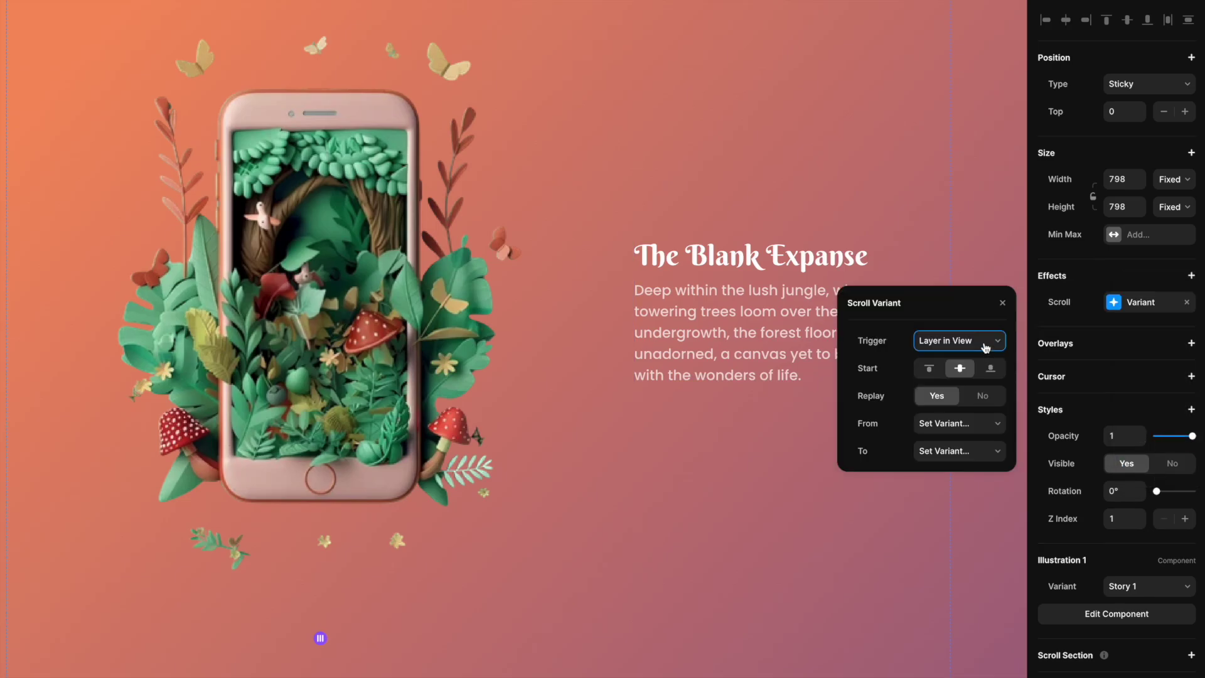
click(986, 344)
click(973, 355)
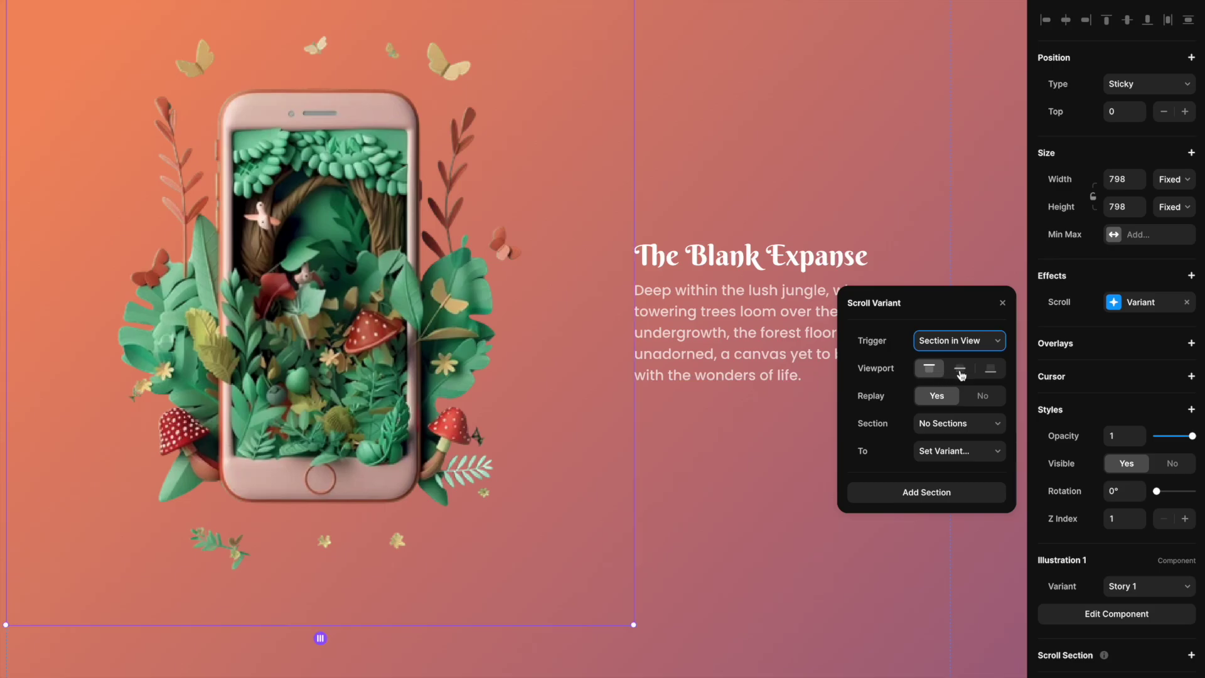
click(961, 370)
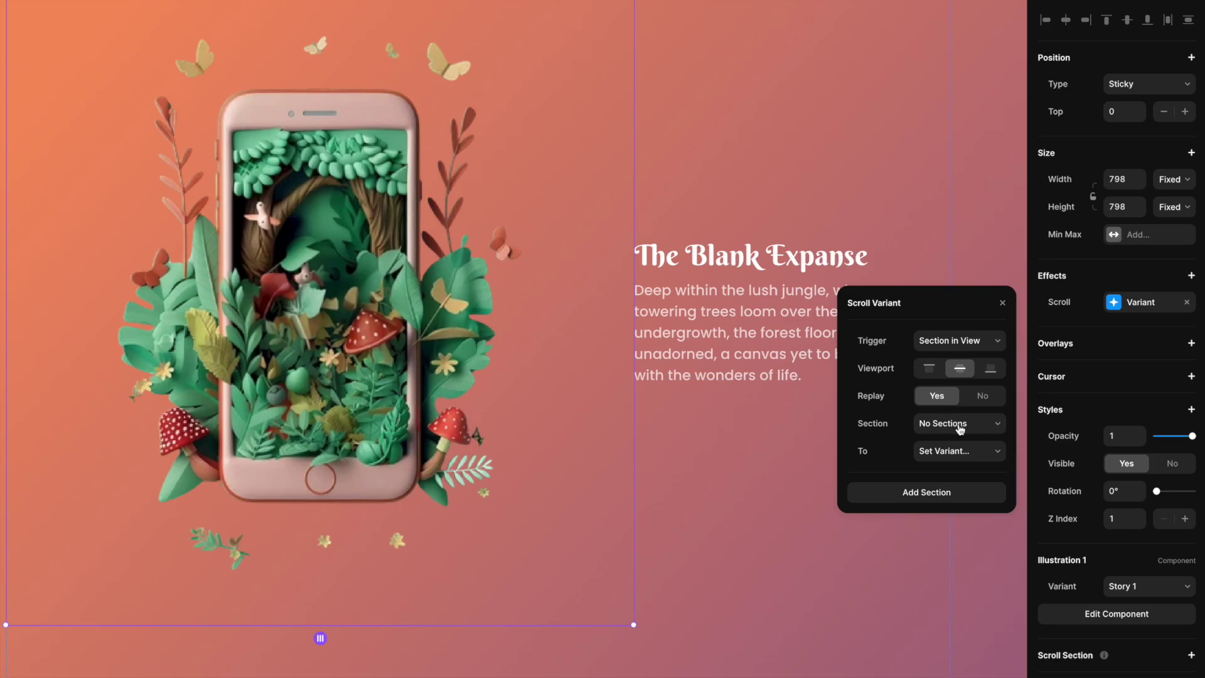
- Set the Scroll Variant effect's target variant to Story 1 and close its settings
click(959, 425)
click(891, 452)
click(961, 458)
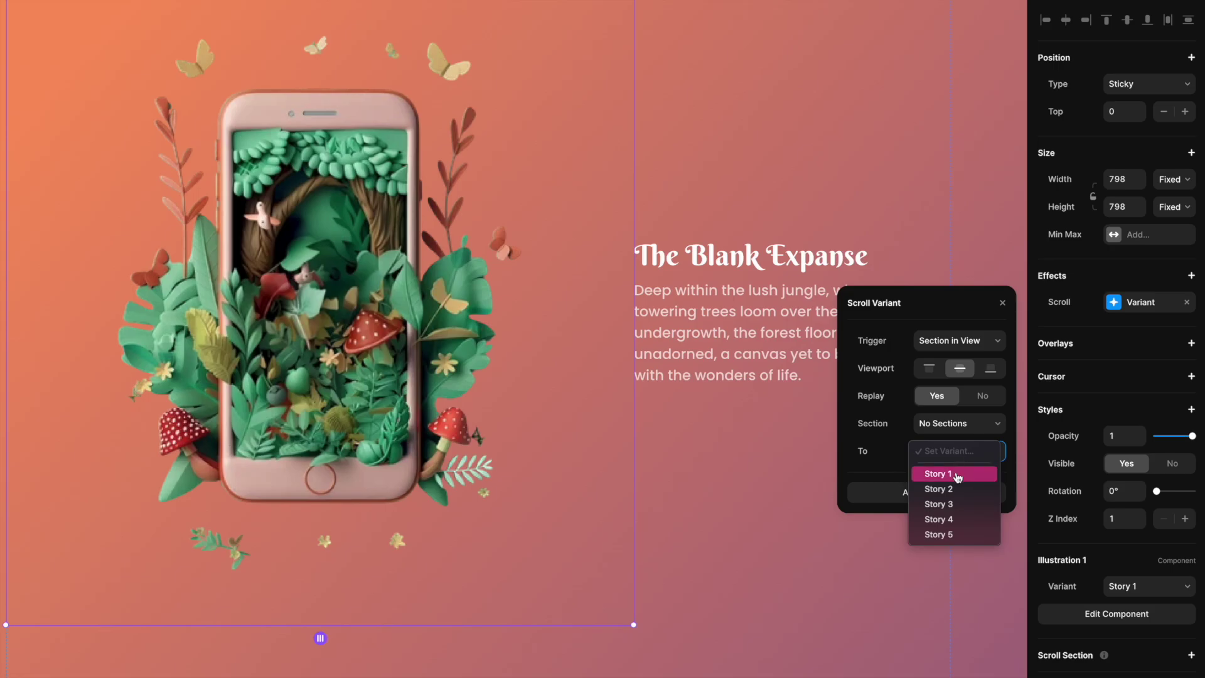
click(957, 476)
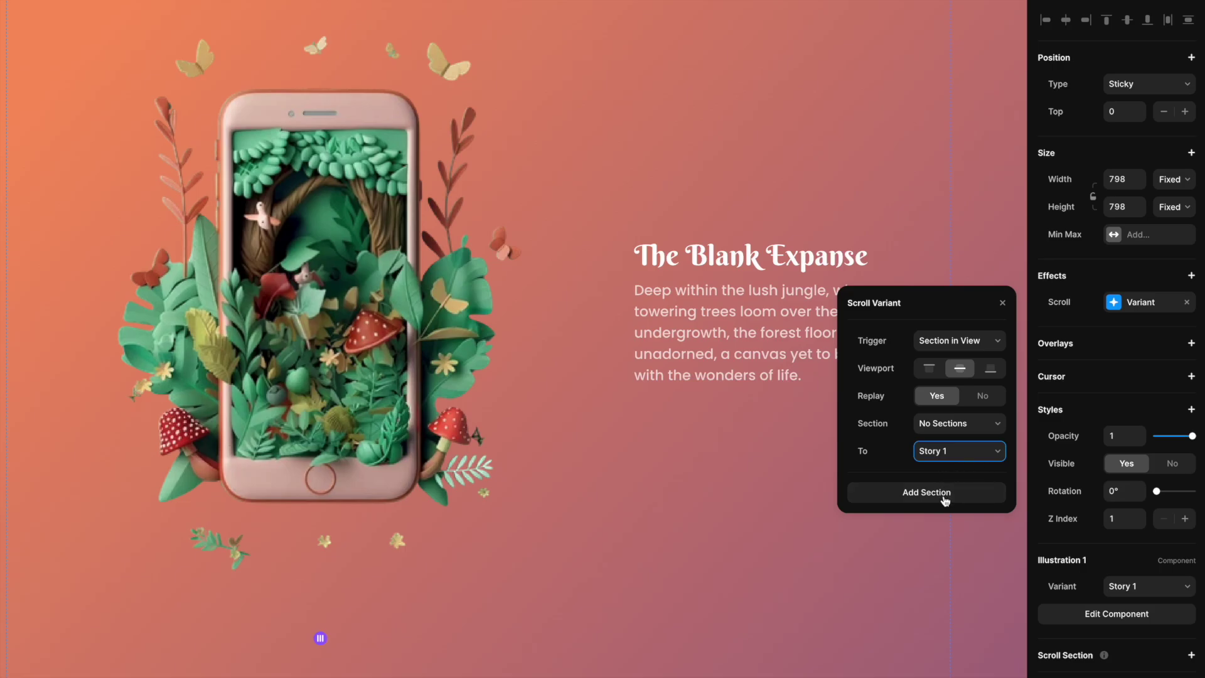
click(1002, 302)
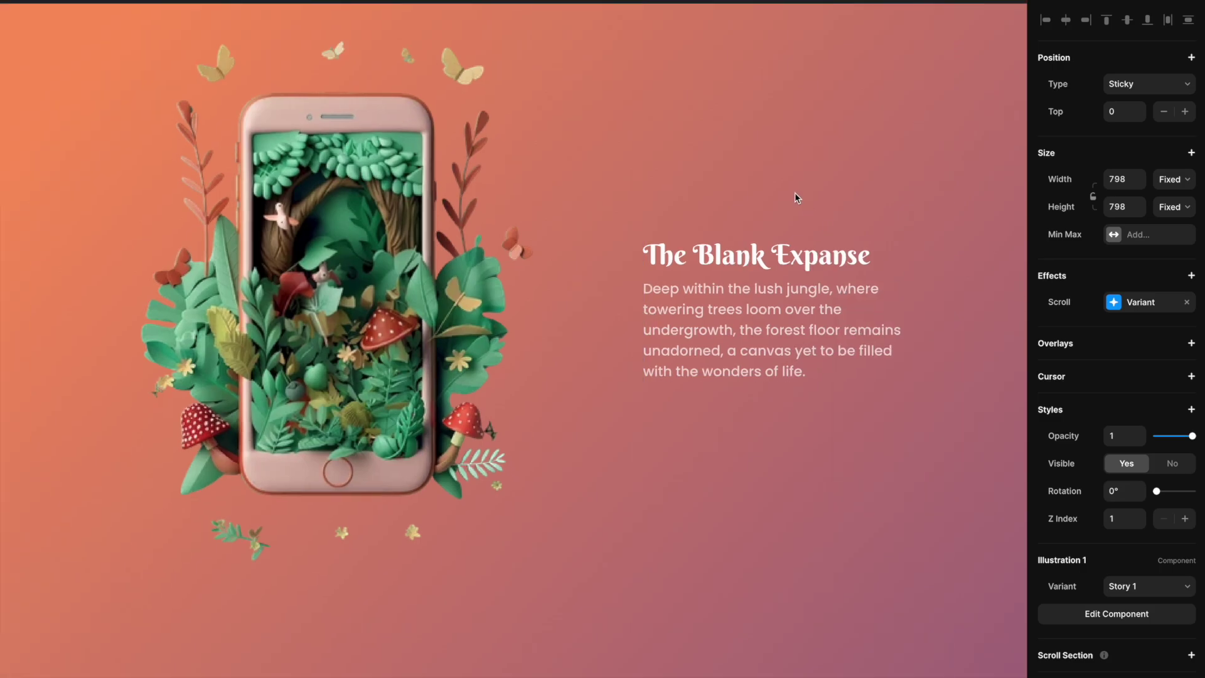
- Make The Blank Expanse block a scroll section named story-1
scroll(795, 192, down, 3)
click(761, 171)
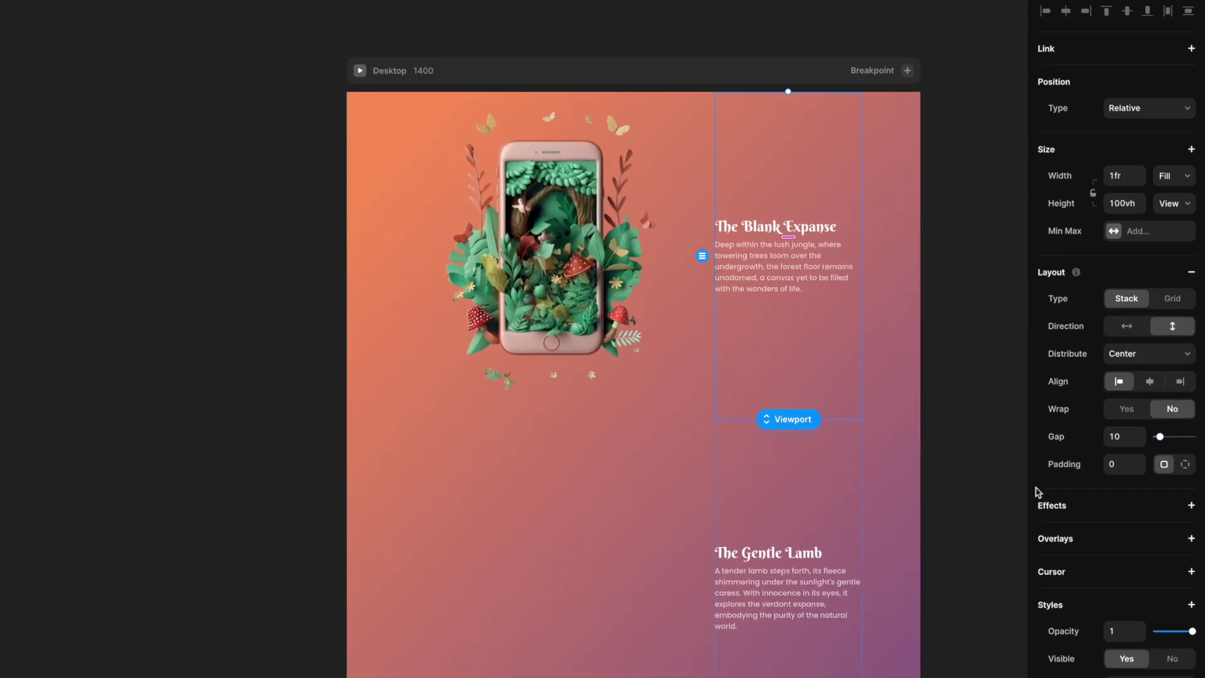
scroll(1039, 490, down, 5)
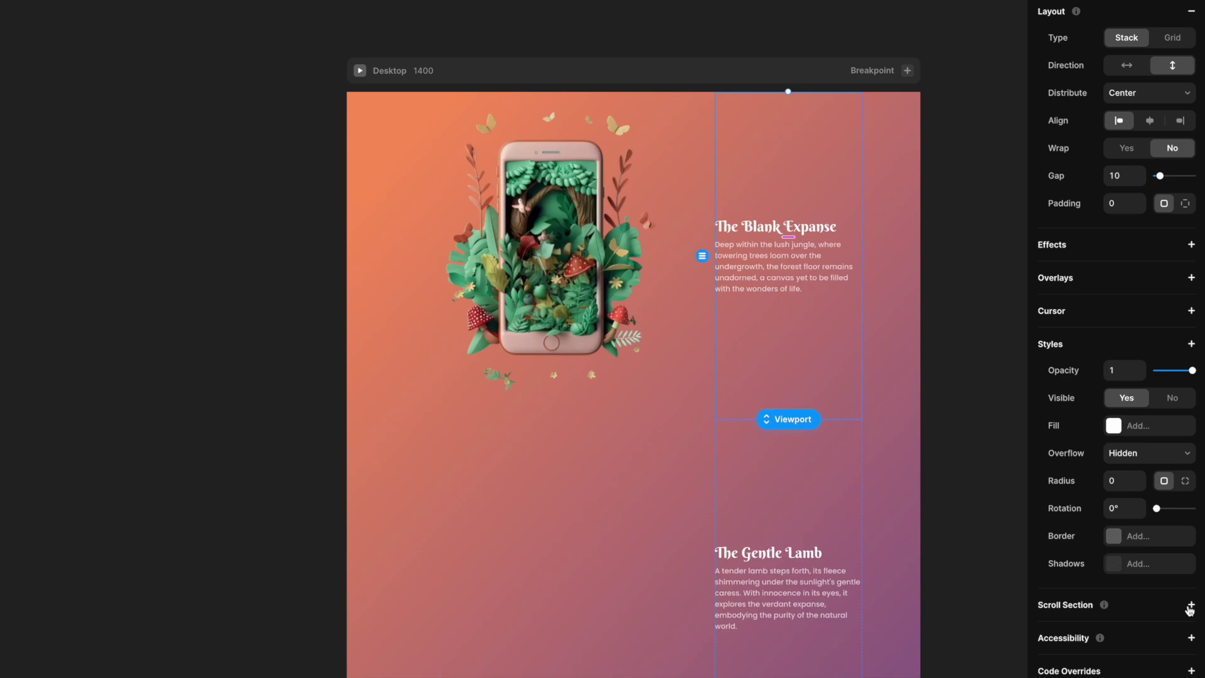
click(1191, 605)
click(1124, 634)
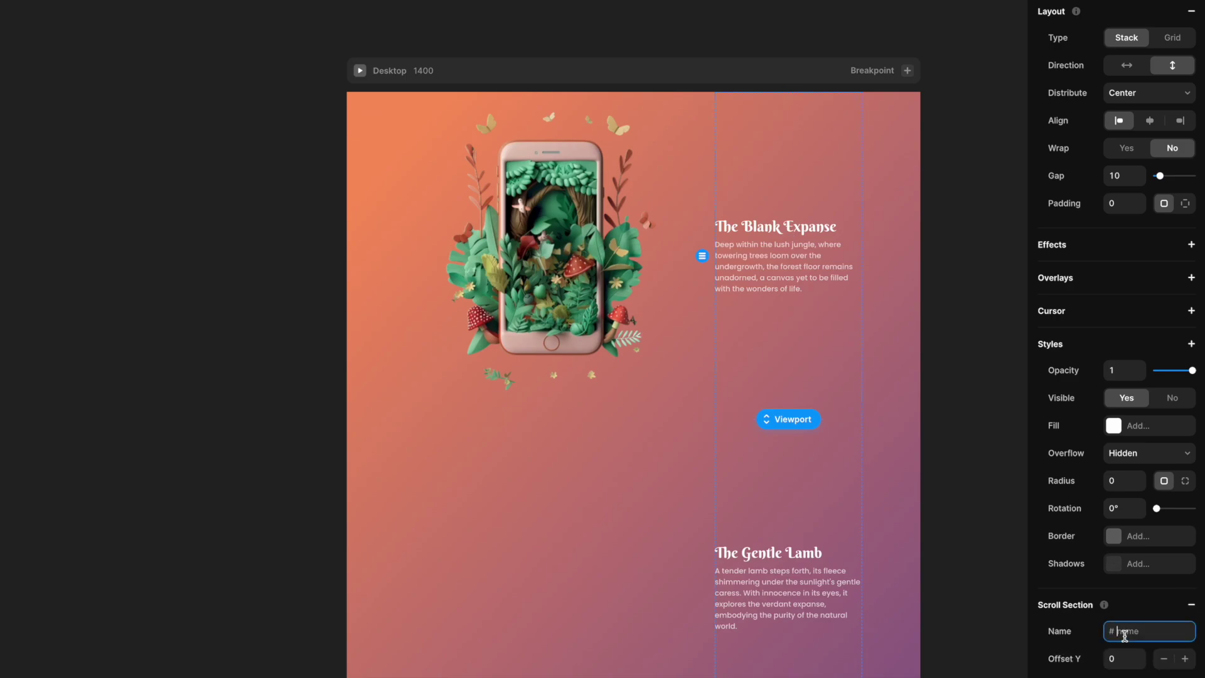
text(s)
click(997, 543)
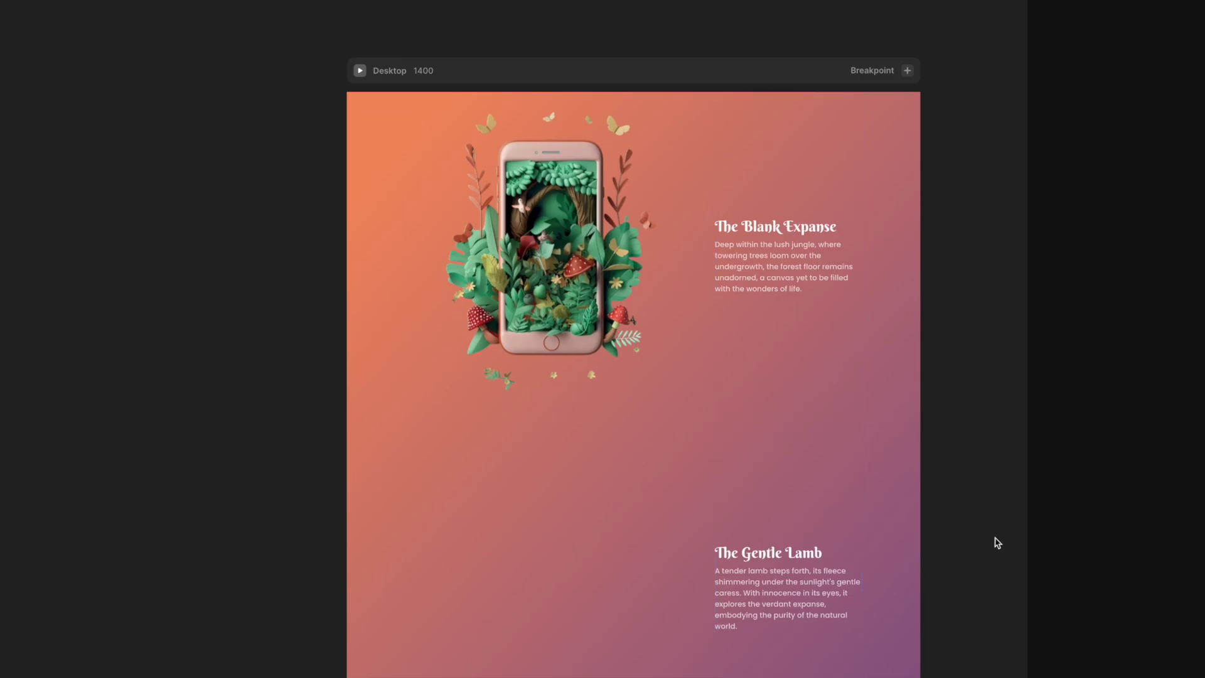
- Make The Gentle Lamb block a scroll section named story-2
click(817, 518)
scroll(1130, 627, down, 5)
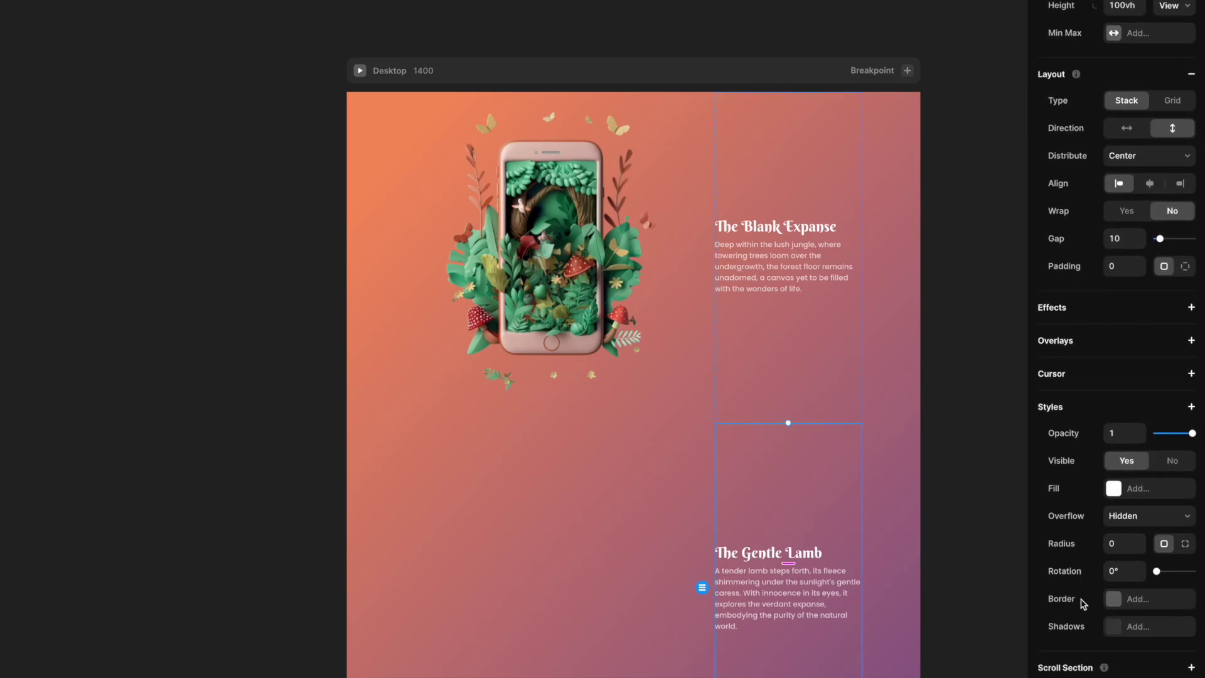
click(1136, 631)
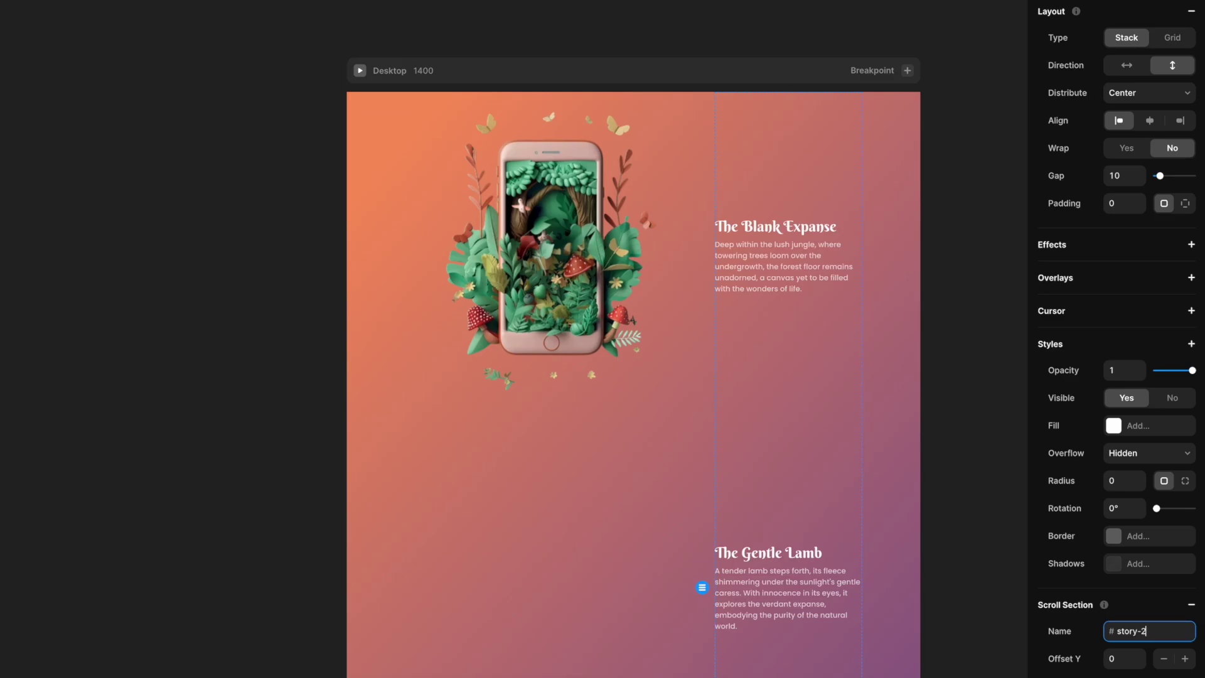
click(982, 574)
- Make The Curious Raccoon block a scroll section named story-3
scroll(754, 584, down, 8)
click(722, 455)
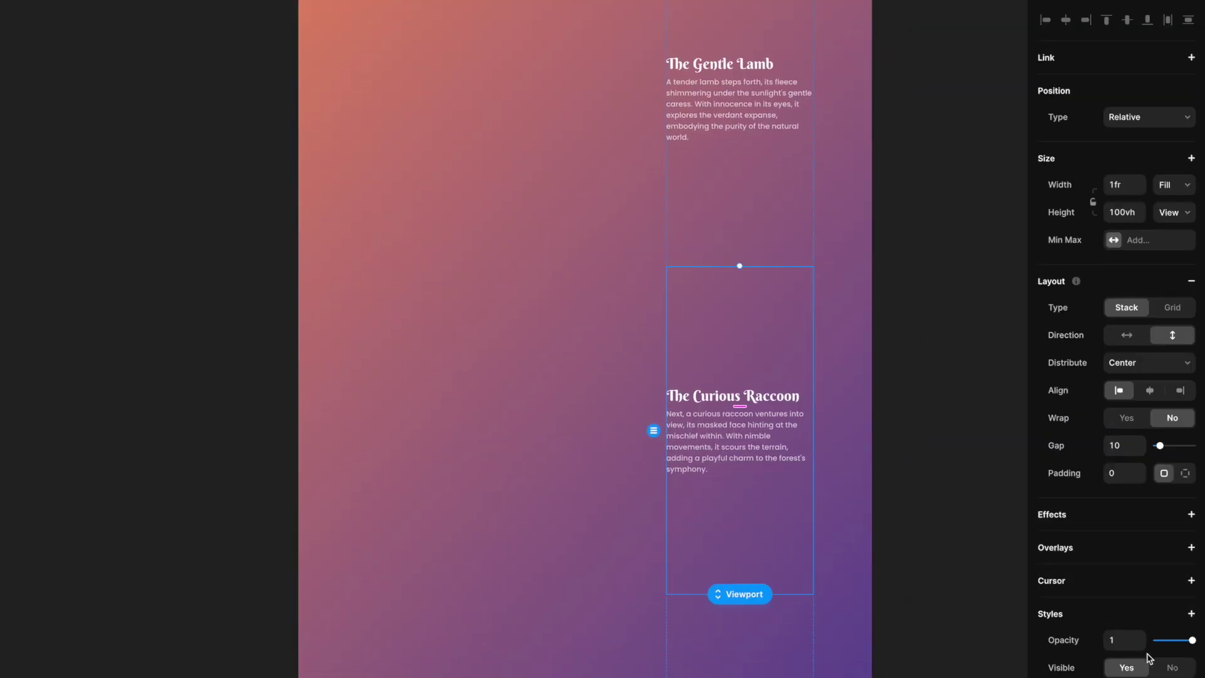
scroll(1149, 658, down, 5)
click(1137, 631)
text(stor)
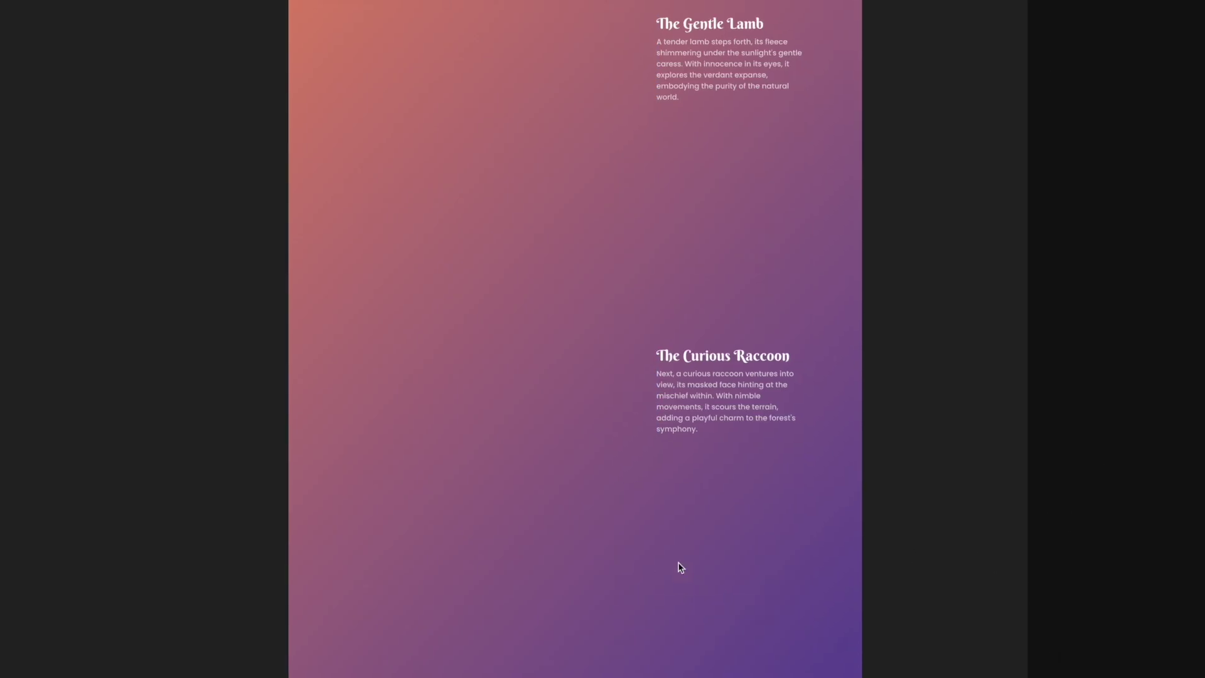
- Make The Playful Fox block a scroll section named story-4
scroll(678, 565, down, 6)
click(694, 490)
scroll(1143, 673, down, 4)
click(1130, 657)
text(st)
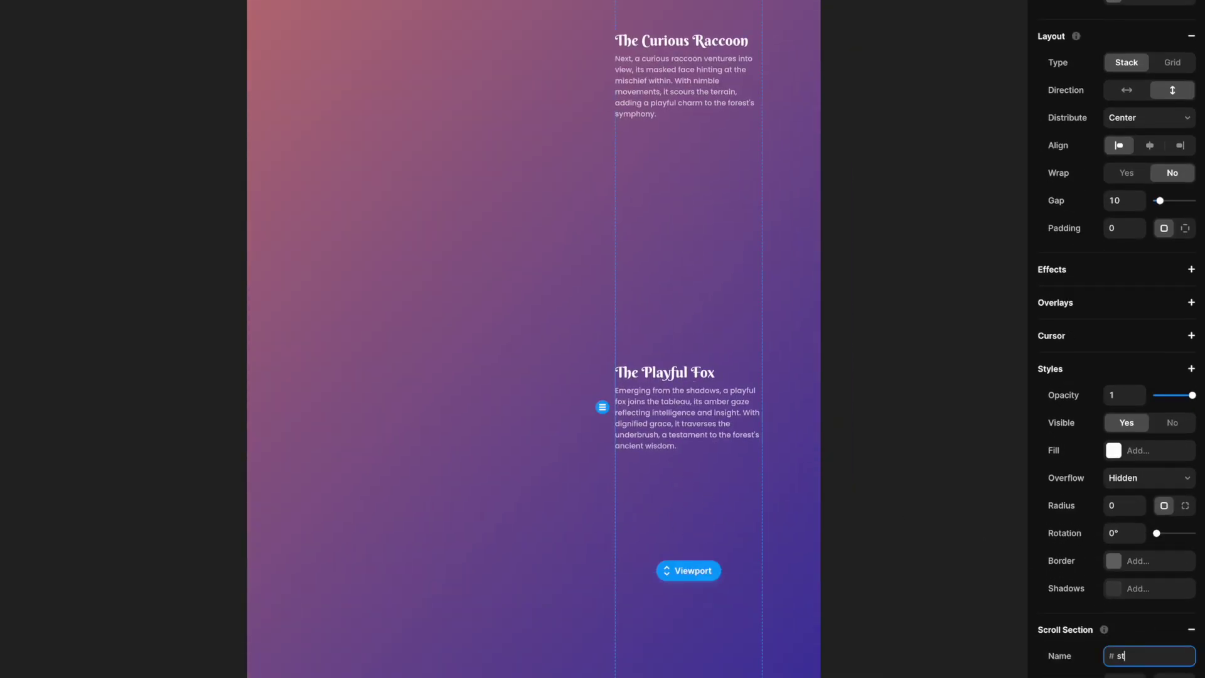
text(ory-4)
key(Escape)
- Make The Majestic Deer block a scroll section named story-5
scroll(667, 635, down, 4)
click(688, 600)
scroll(1116, 611, down, 1)
click(1117, 611)
click(1126, 630)
text(story-5)
key(Escape)
- Assign section #story-1 to the phone illustration's Scroll Variant effect, keeping Story 1 as its target variant
scroll(920, 476, up, 10)
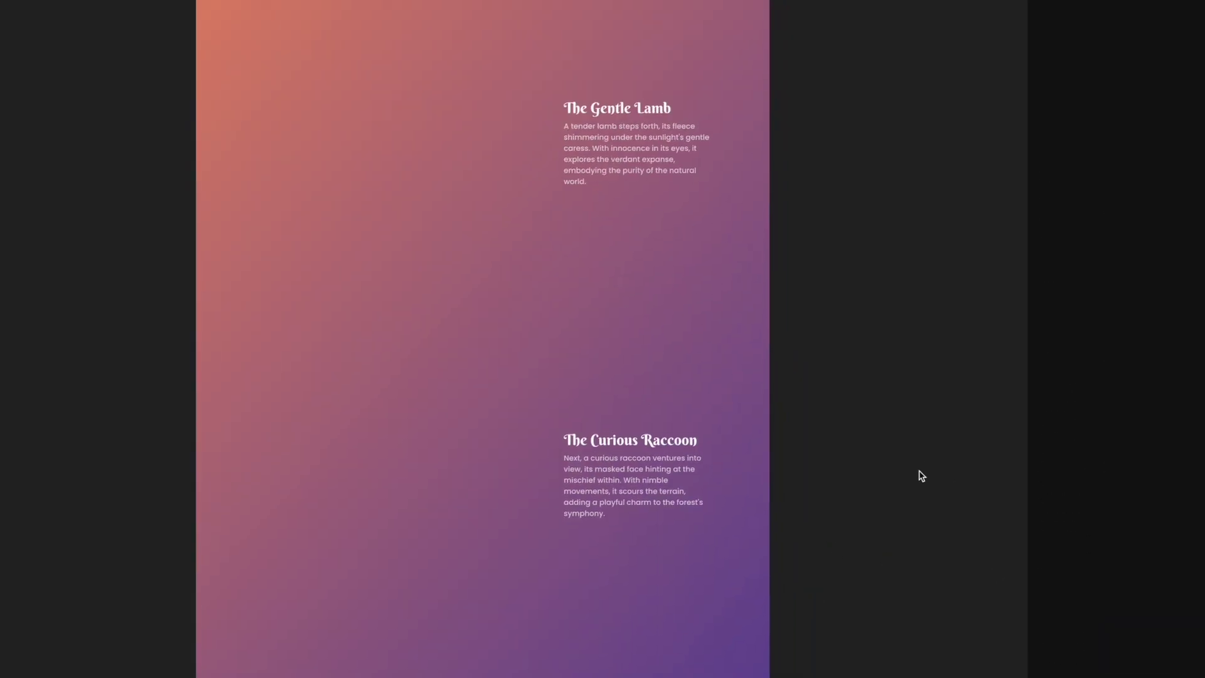
click(507, 273)
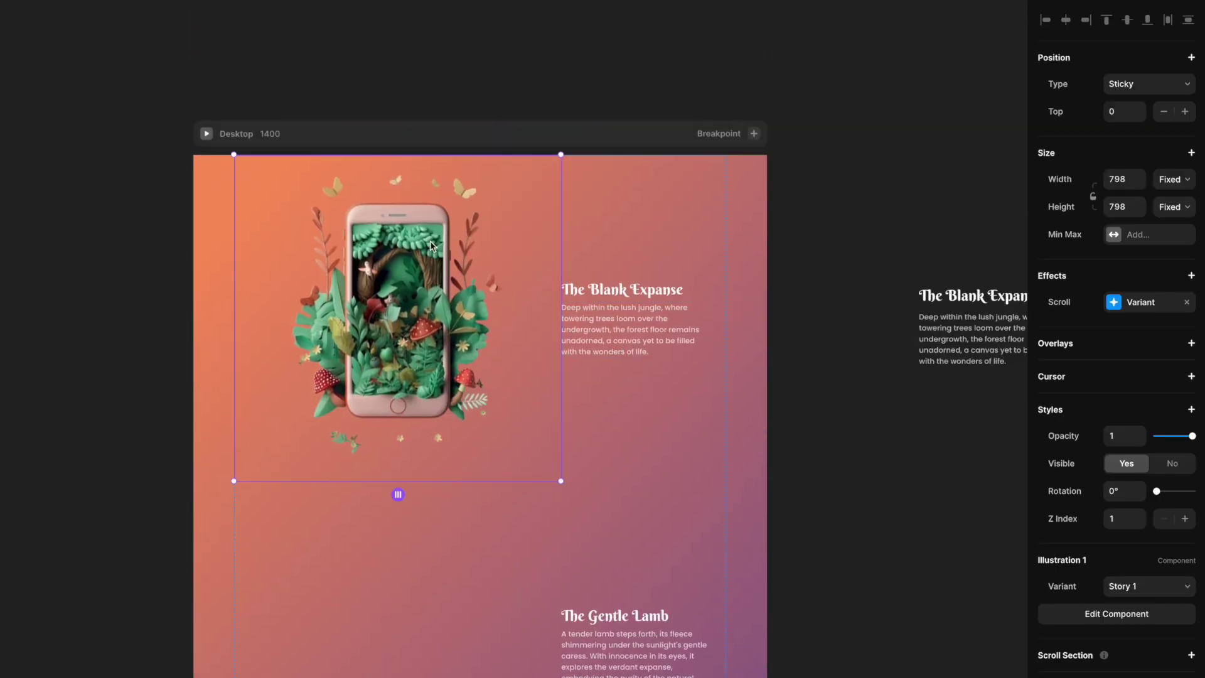
click(1114, 307)
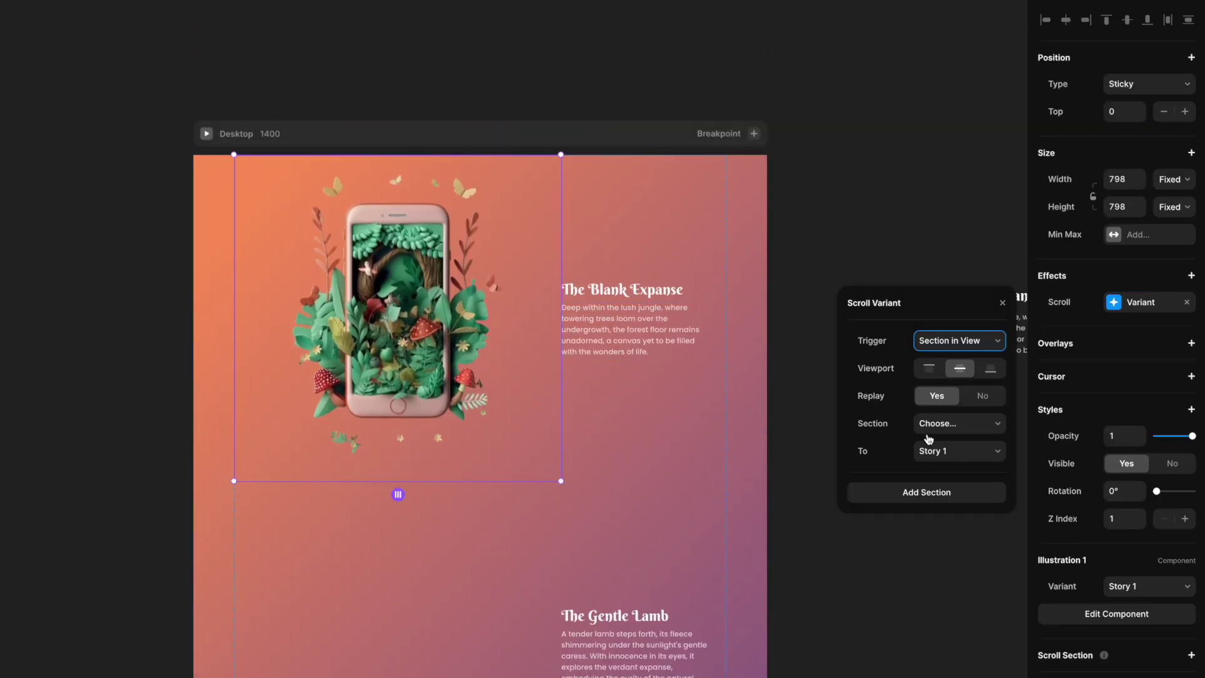
click(957, 430)
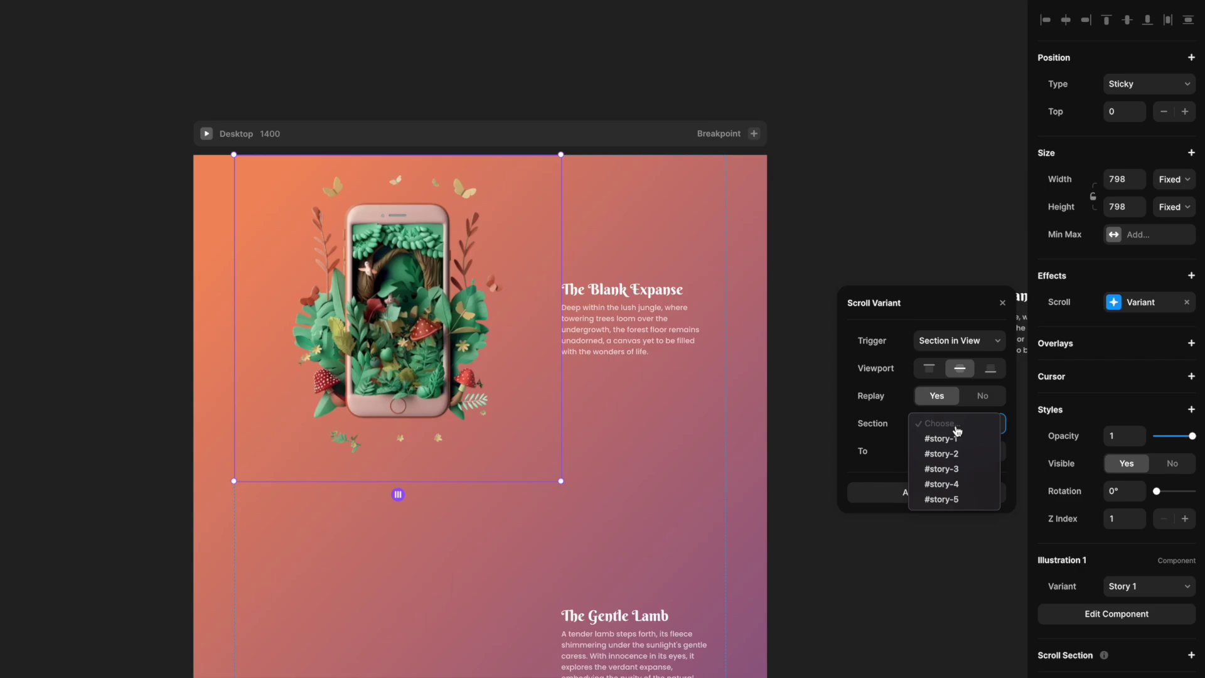
click(965, 439)
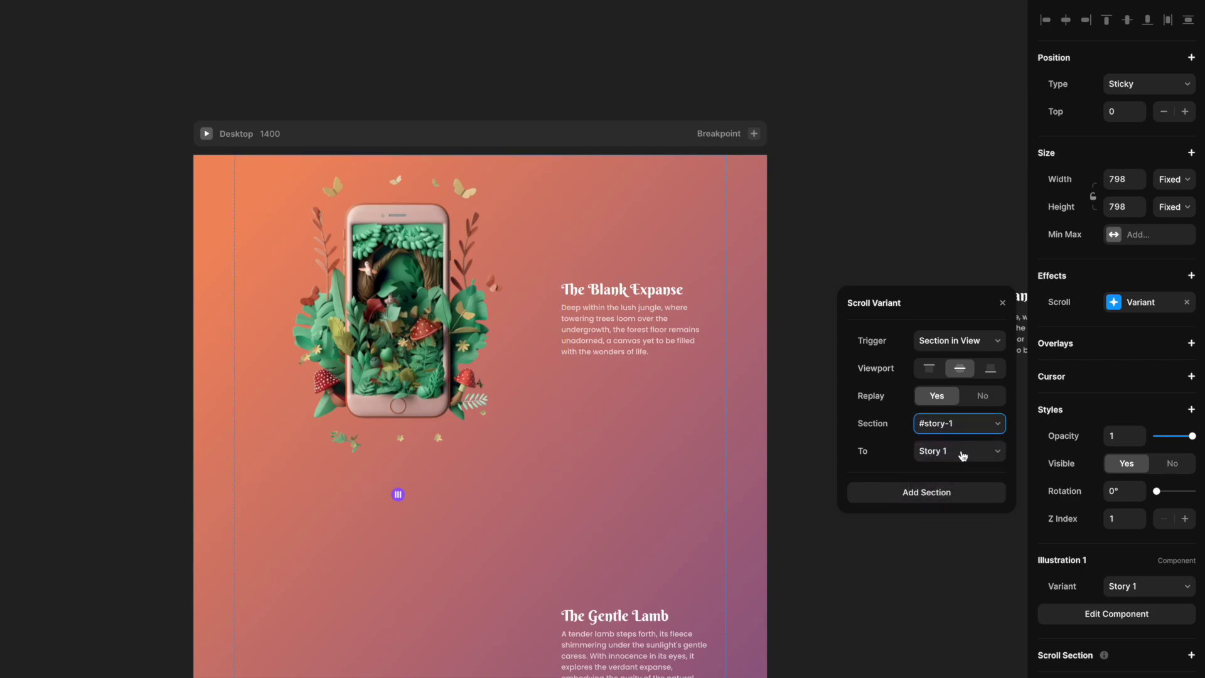
click(963, 453)
click(963, 452)
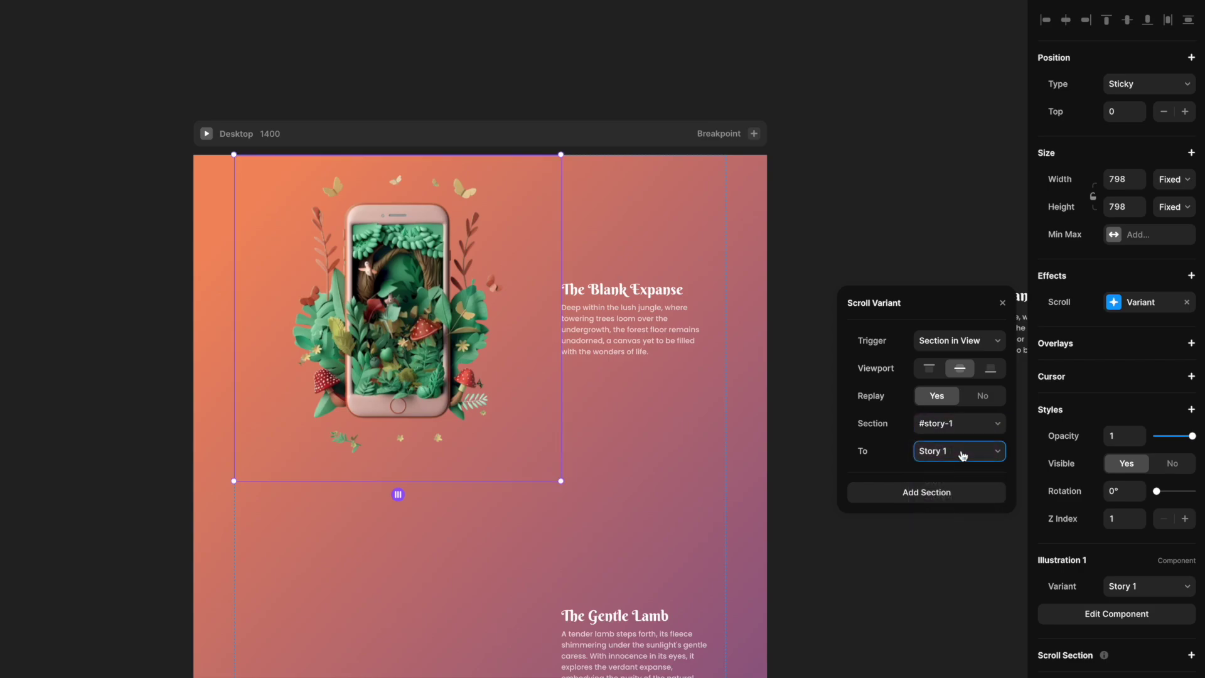
- Add section #story-2 to the phone illustration's Scroll Variant effect and make it switch to the Story 2 variant
click(952, 496)
click(948, 493)
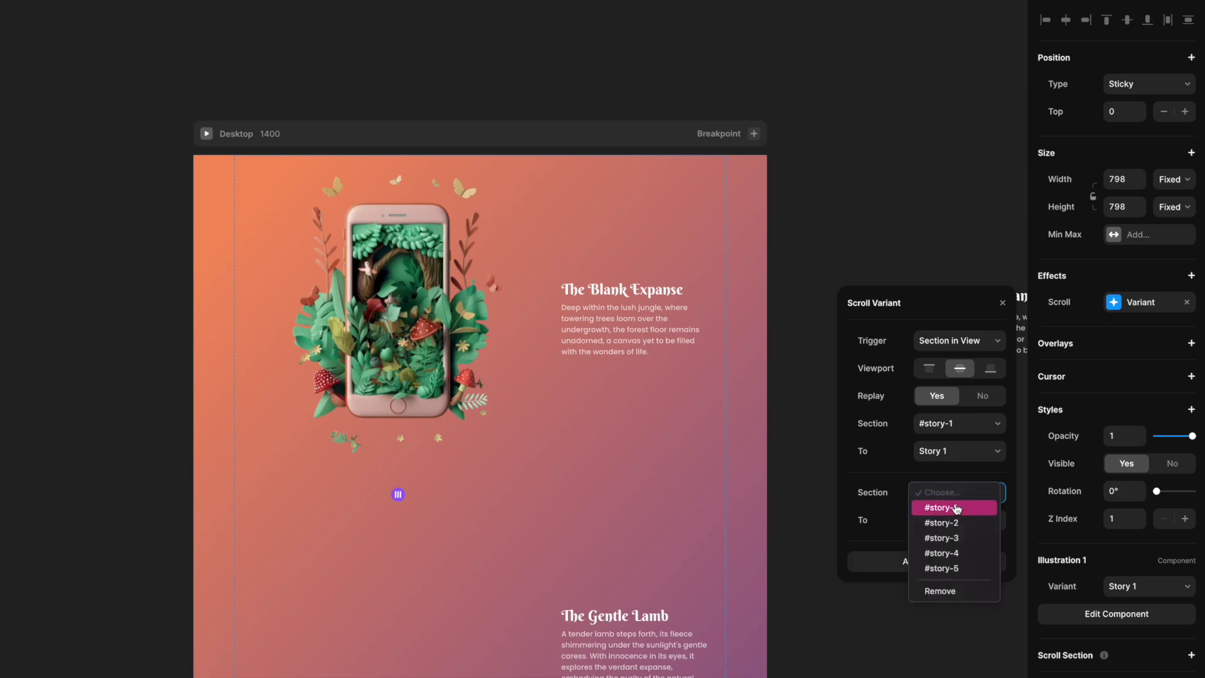
click(963, 523)
click(966, 522)
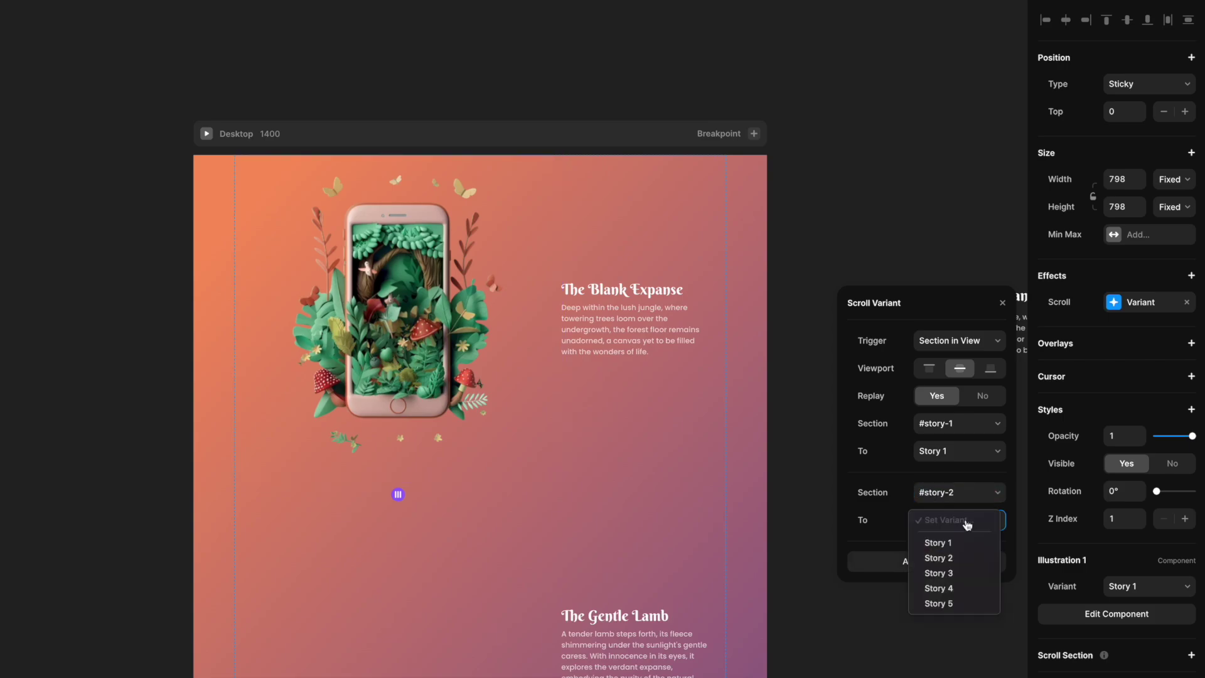
click(966, 558)
- Add section #story-3 to the Scroll Variant effect with Story 3 as its target variant
click(954, 562)
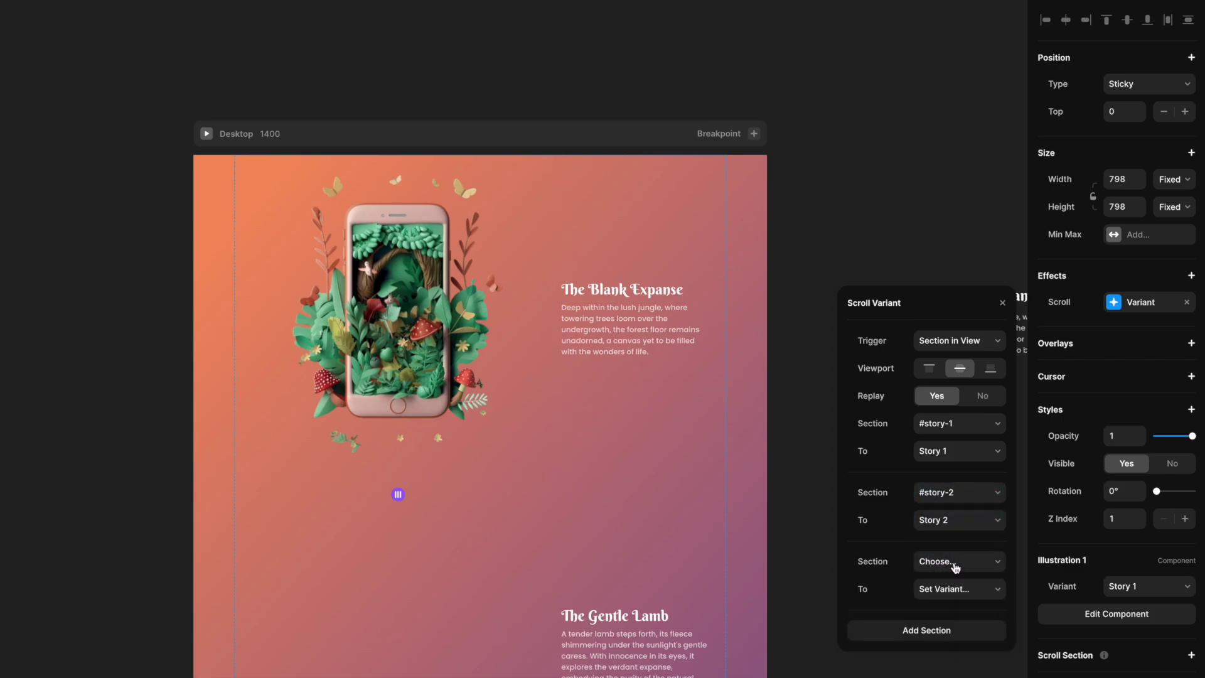
click(954, 566)
click(951, 608)
click(959, 590)
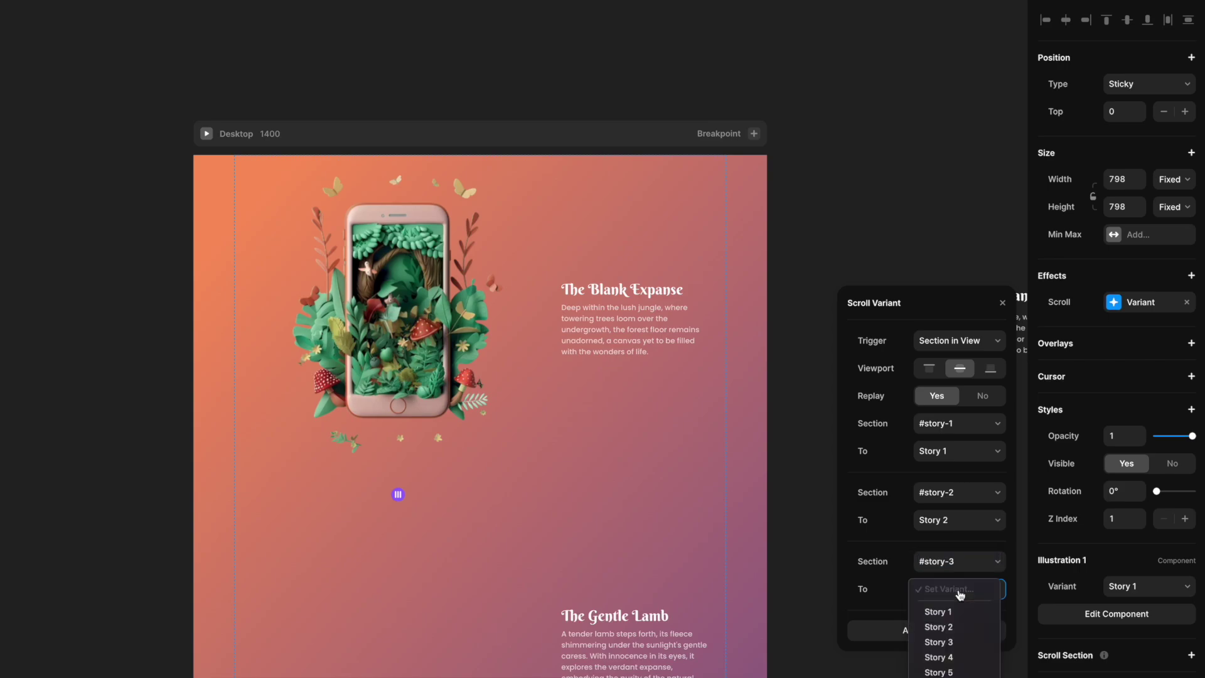
click(964, 647)
- Add section #story-4 to the Scroll Variant effect with Story 4 as its target variant
click(946, 631)
click(948, 631)
click(942, 656)
click(954, 658)
click(940, 598)
- Add section #story-5 to the Scroll Variant effect with Story 5 as its target variant, and close the effect settings
click(954, 634)
click(957, 630)
click(954, 603)
click(954, 658)
click(944, 610)
click(1004, 269)
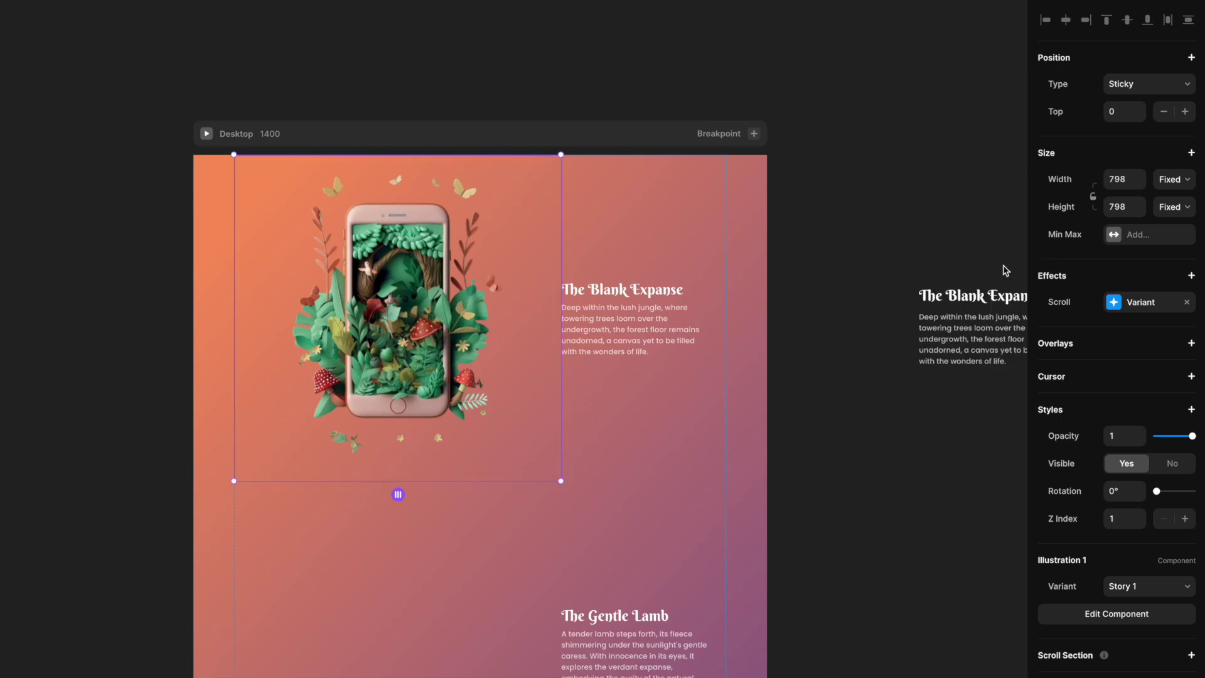
- Preview the desktop page and check how the sticky phone illustration changes across the five story sections in both scroll directions
click(206, 134)
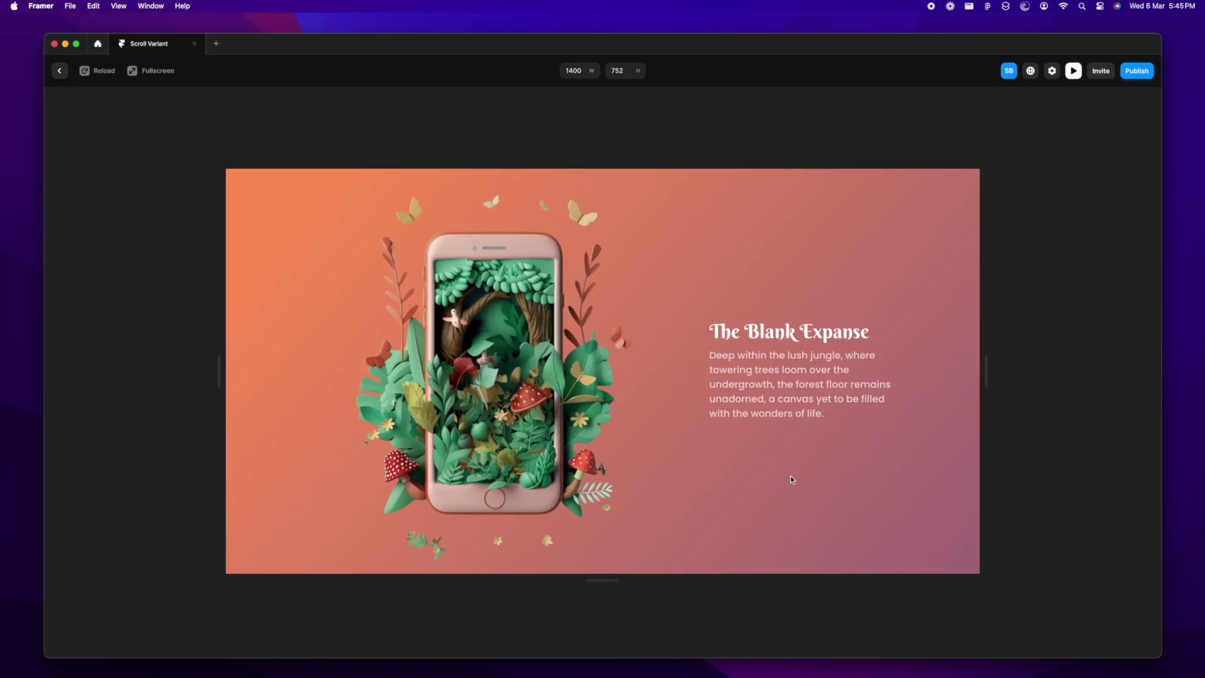
scroll(791, 476, down, 5)
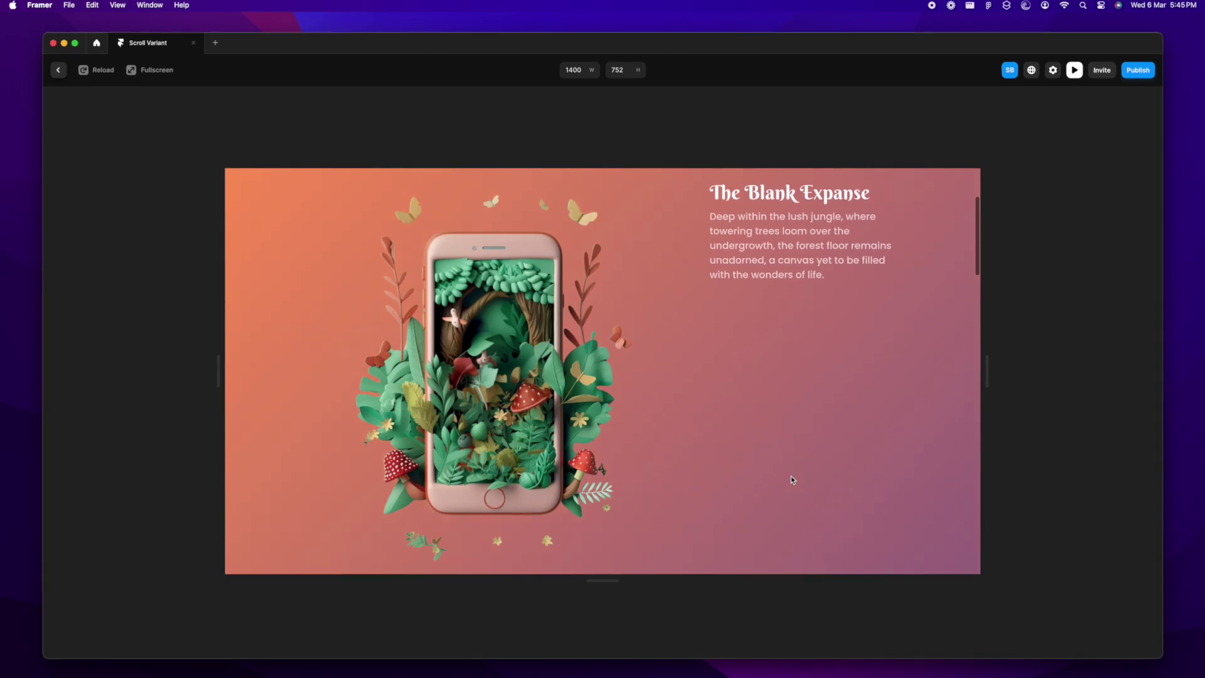
scroll(793, 474, down, 5)
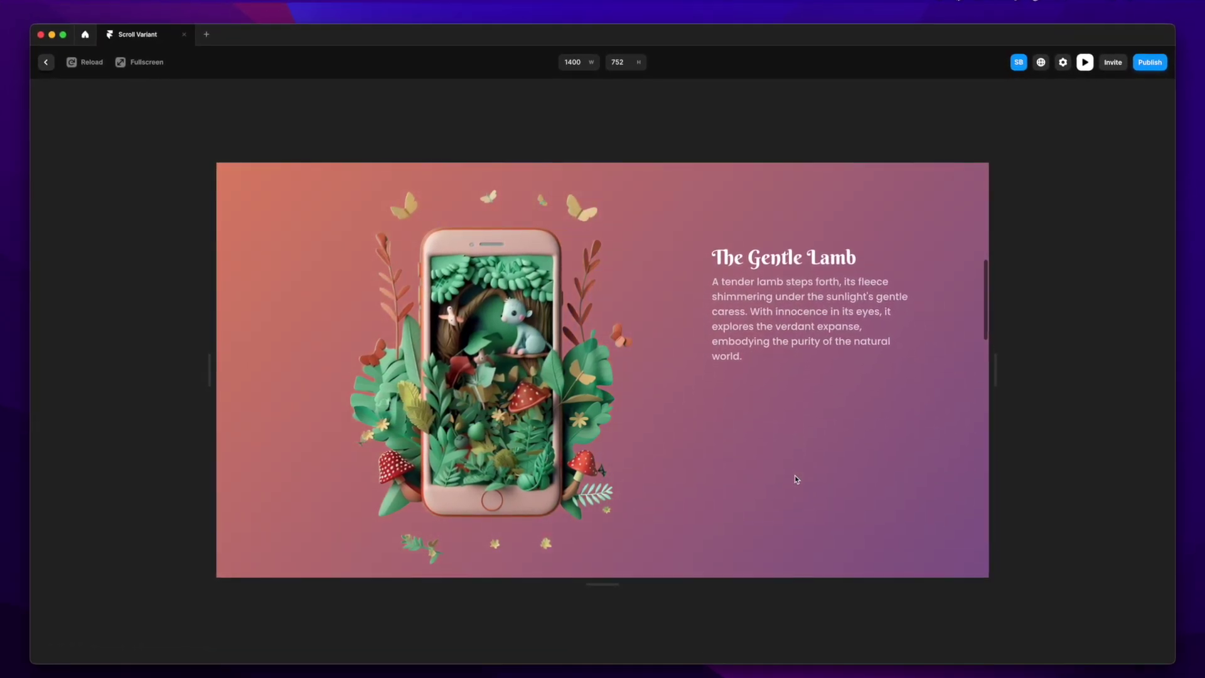
scroll(803, 481, down, 5)
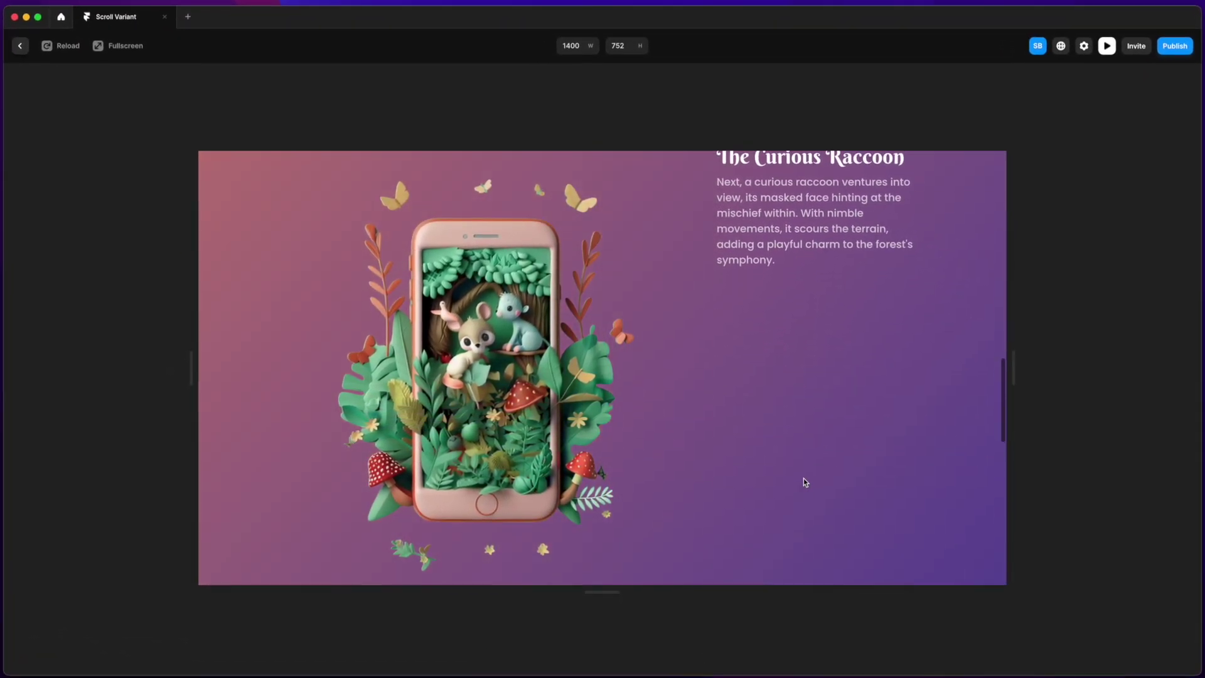
scroll(814, 485, down, 5)
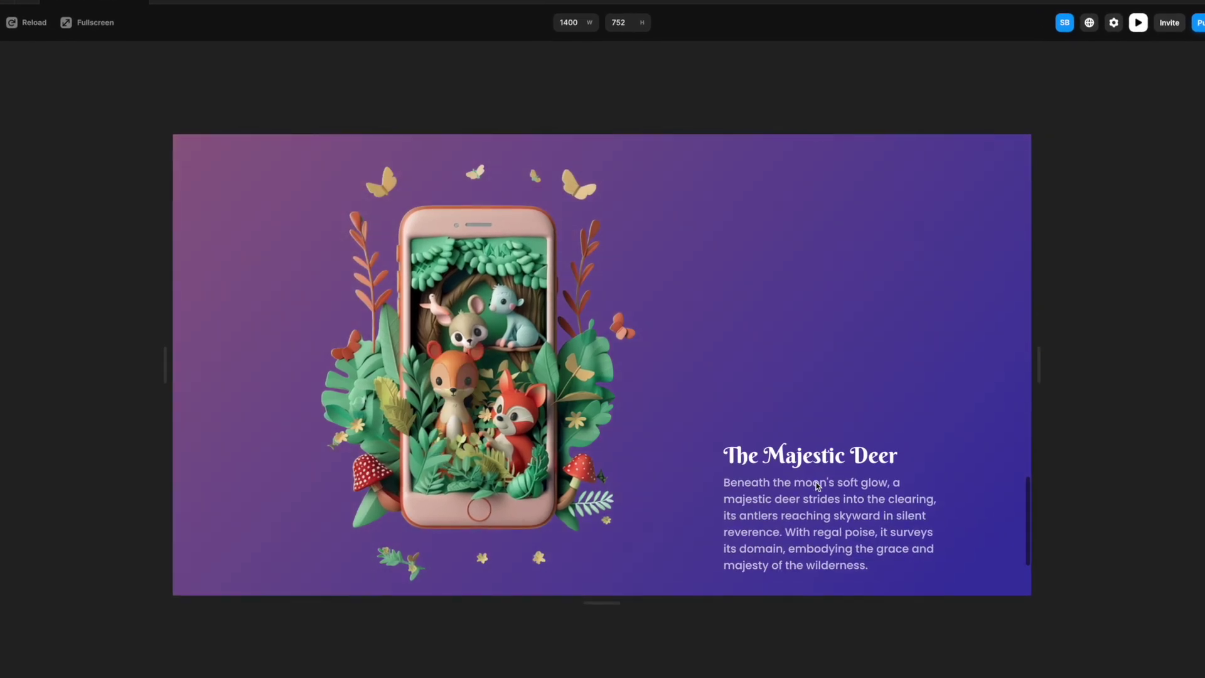
scroll(807, 326, up, 5)
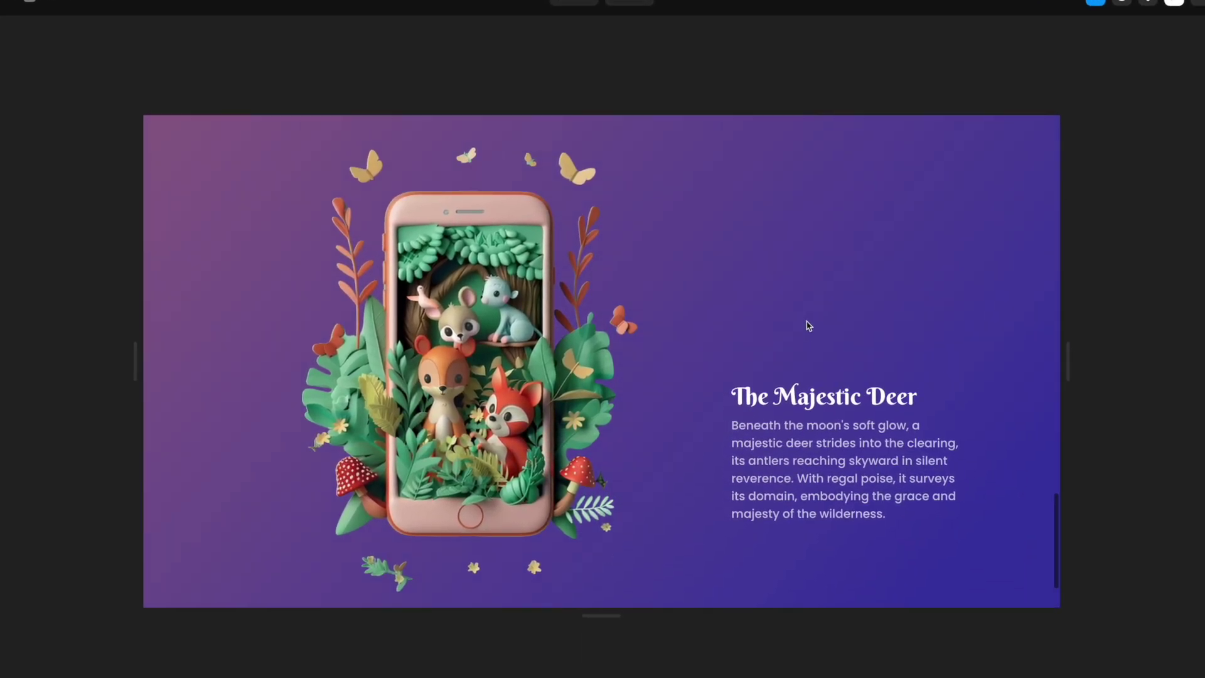
scroll(820, 321, up, 8)
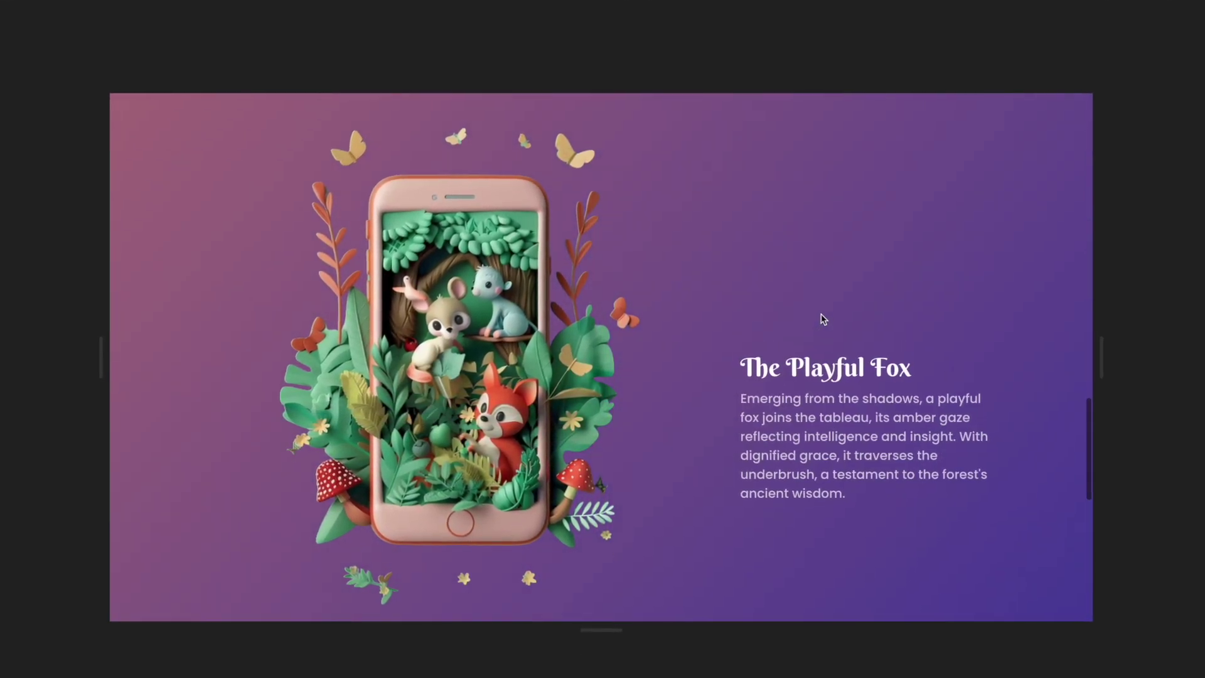
scroll(834, 307, up, 5)
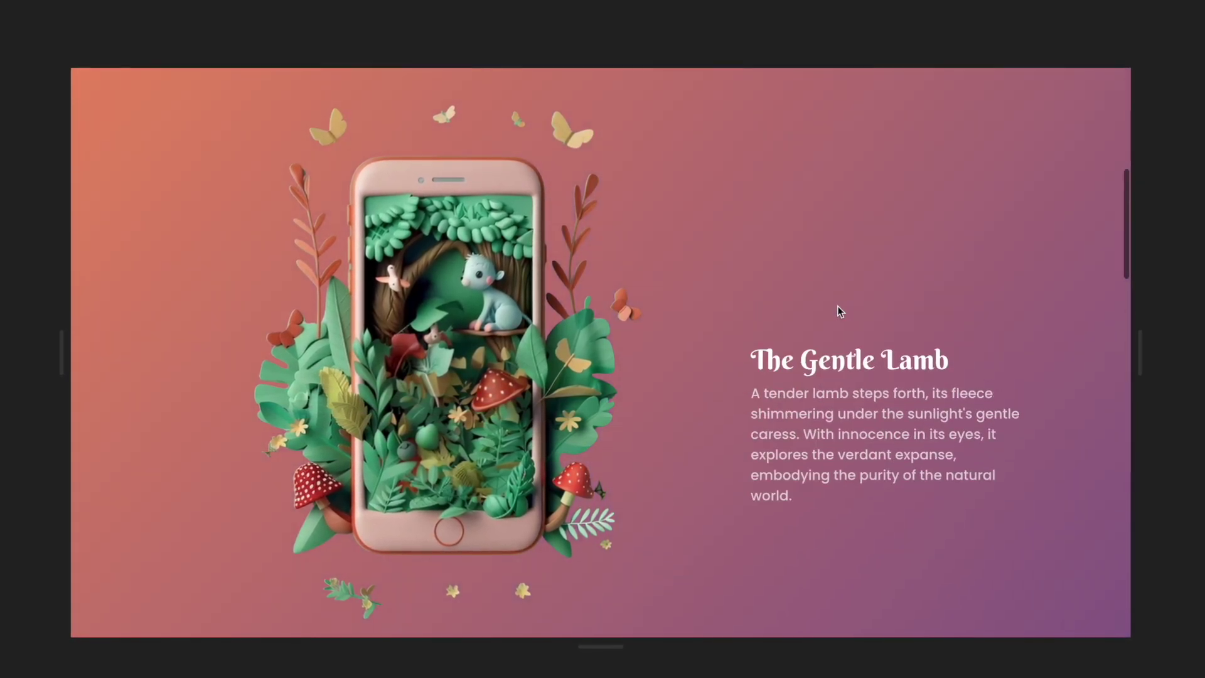
scroll(853, 303, down, 12)
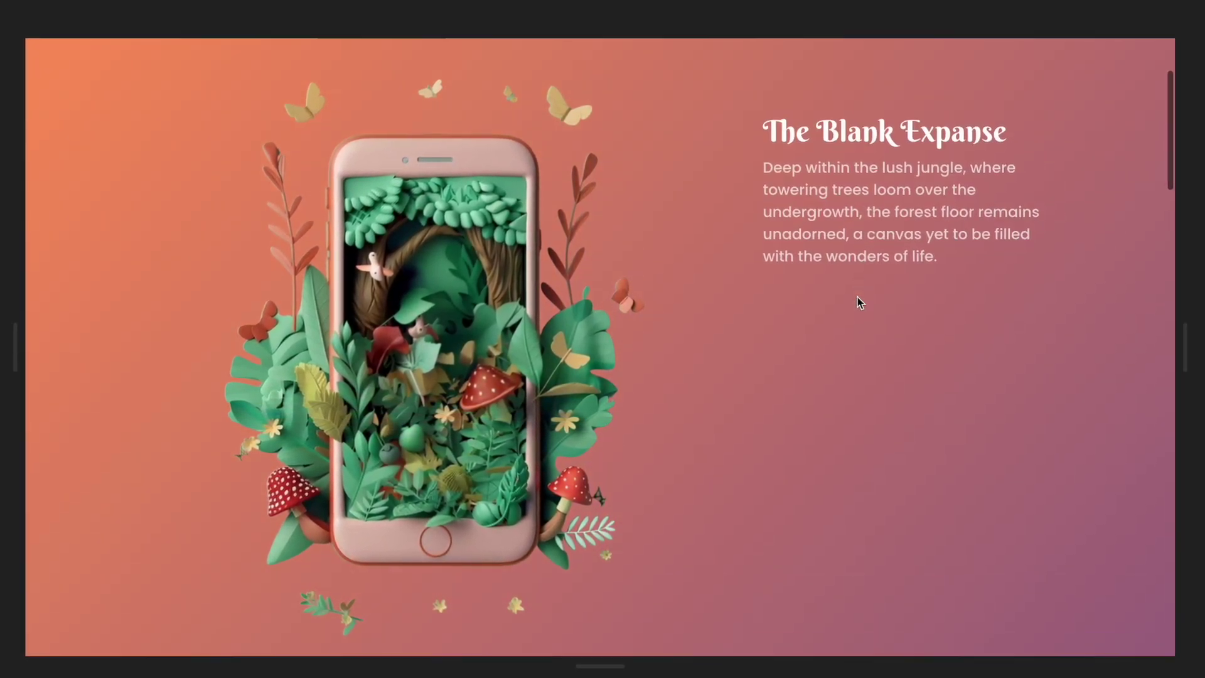
scroll(875, 288, down, 5)
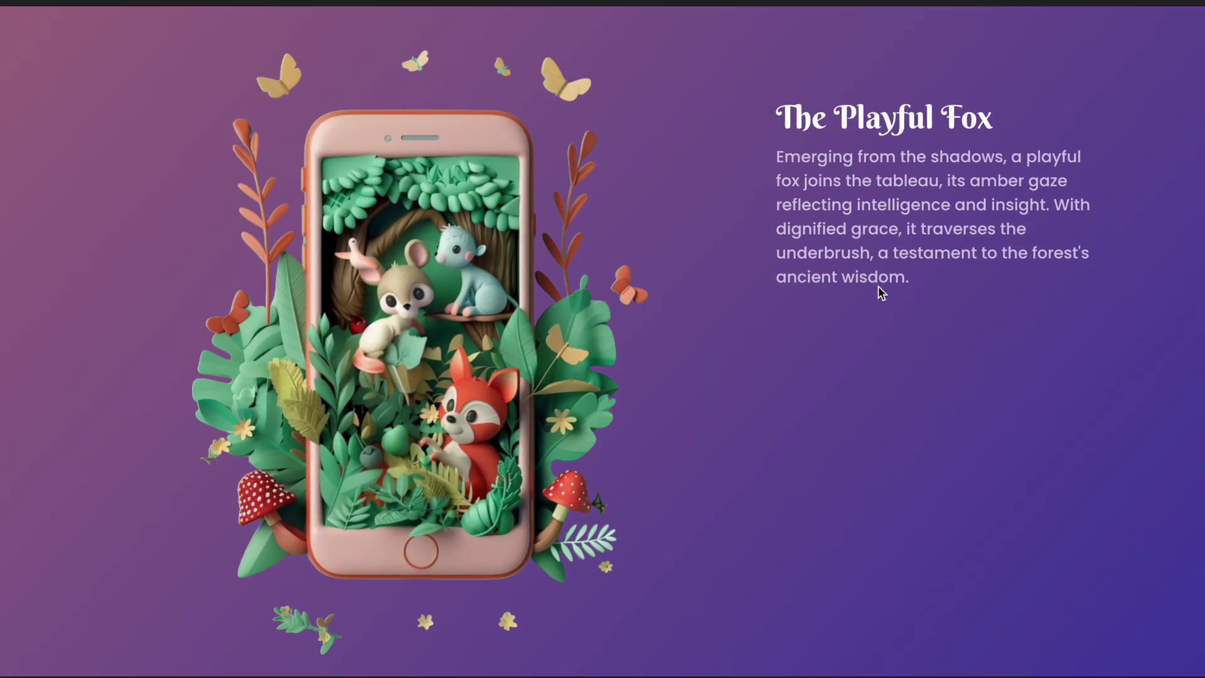
scroll(892, 280, up, 10)
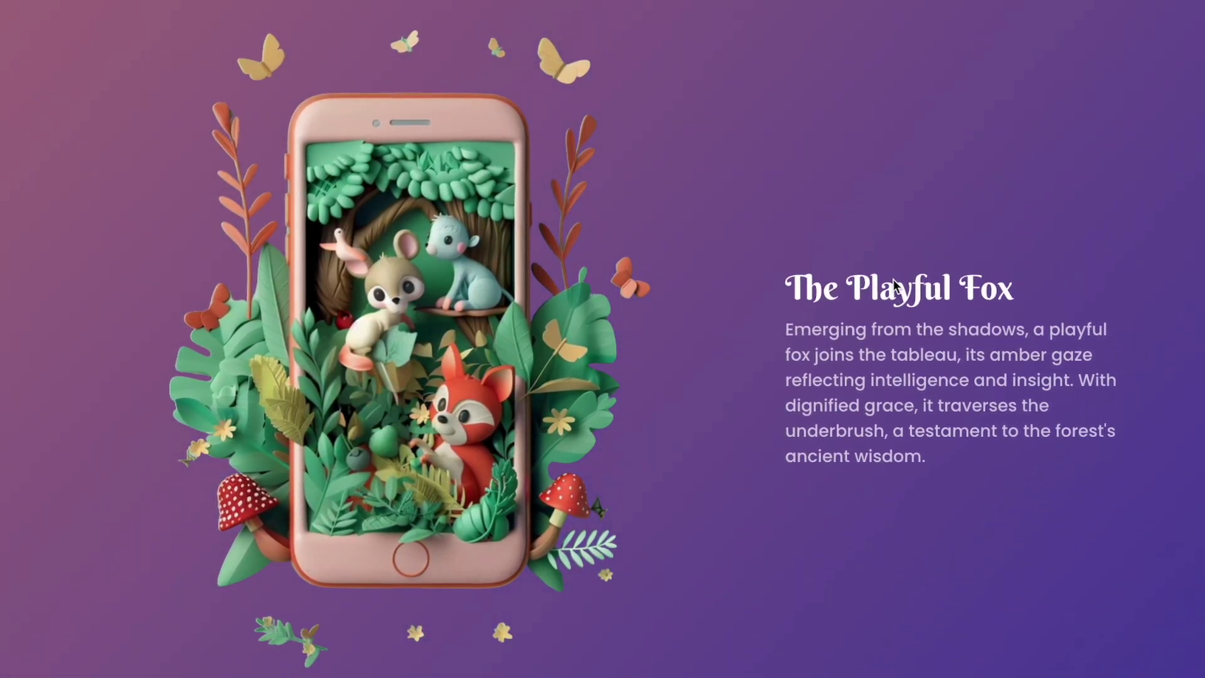